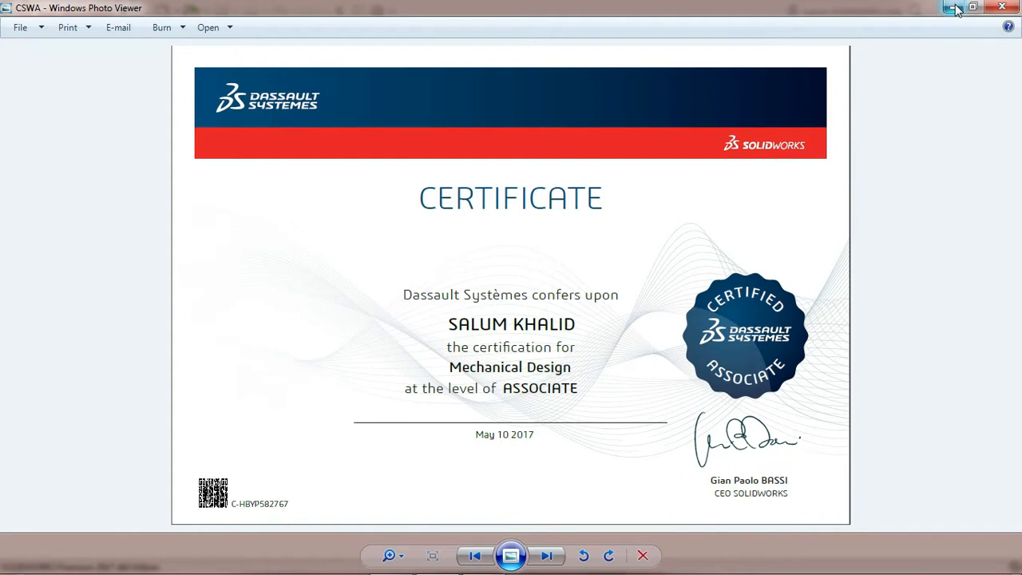
Step: Switch from the certificate image to SOLIDWORKS and create a new Part document
click(955, 6)
mouse_move(114, 27)
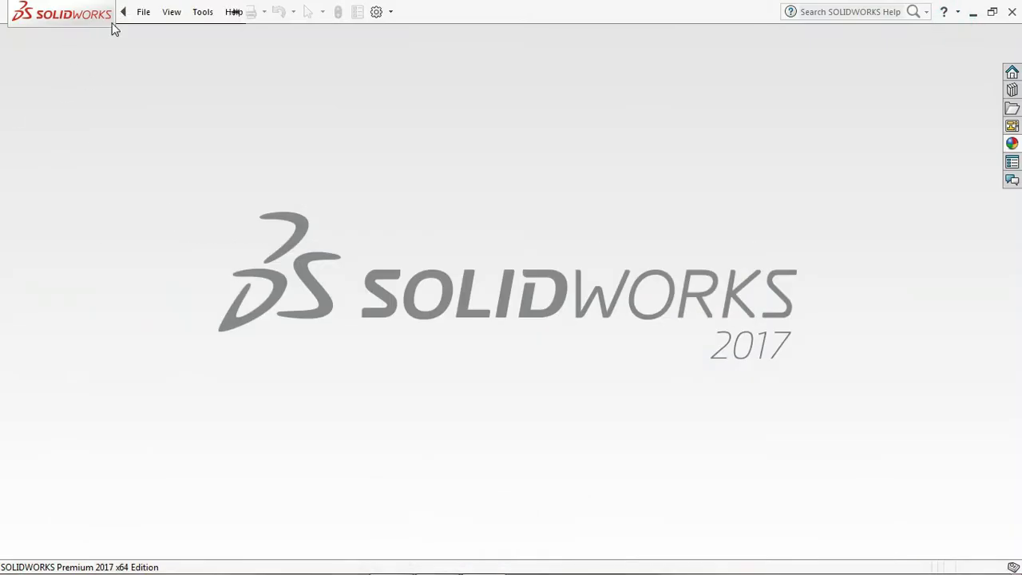
click(142, 12)
click(156, 35)
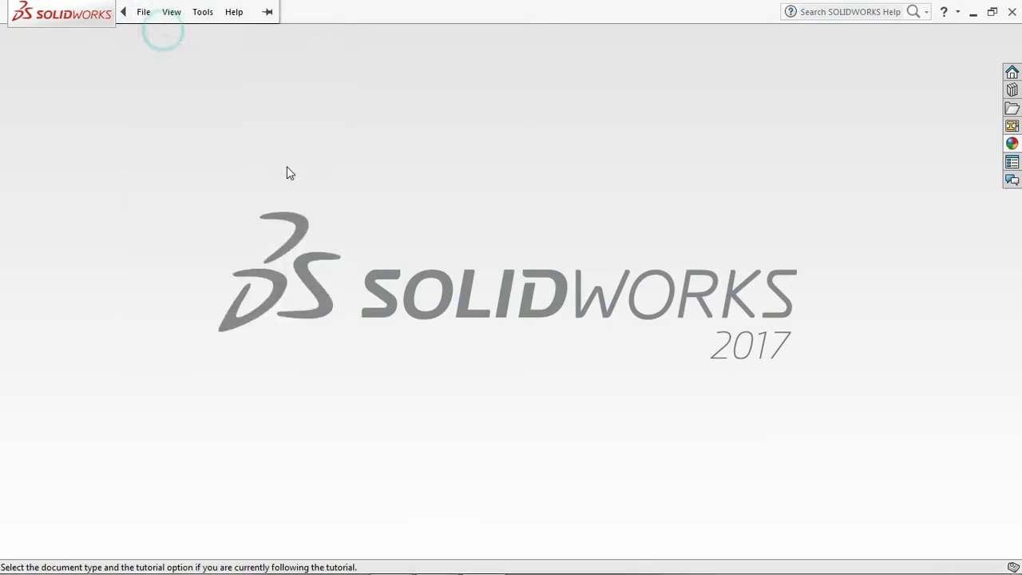
click(313, 269)
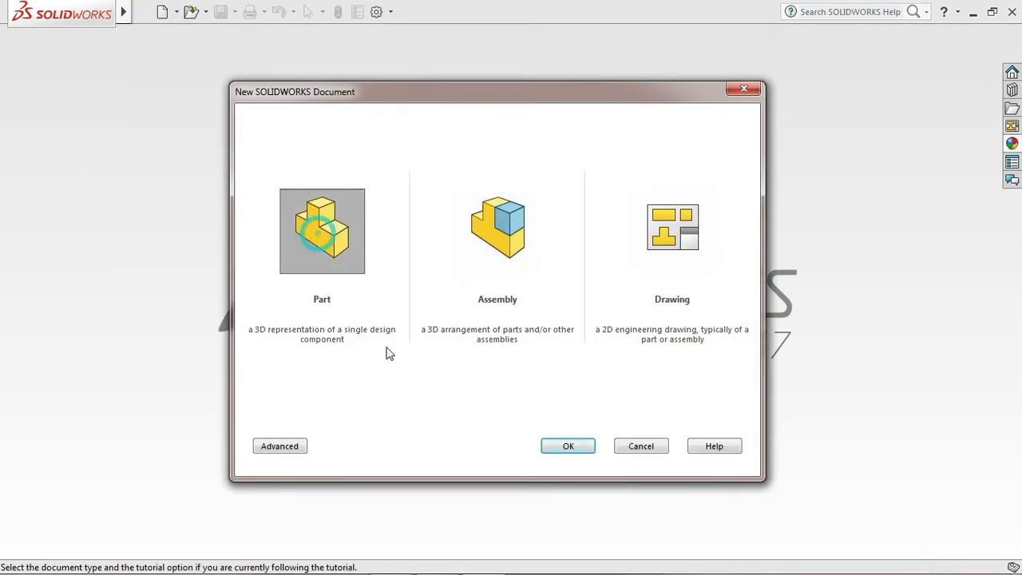
click(565, 447)
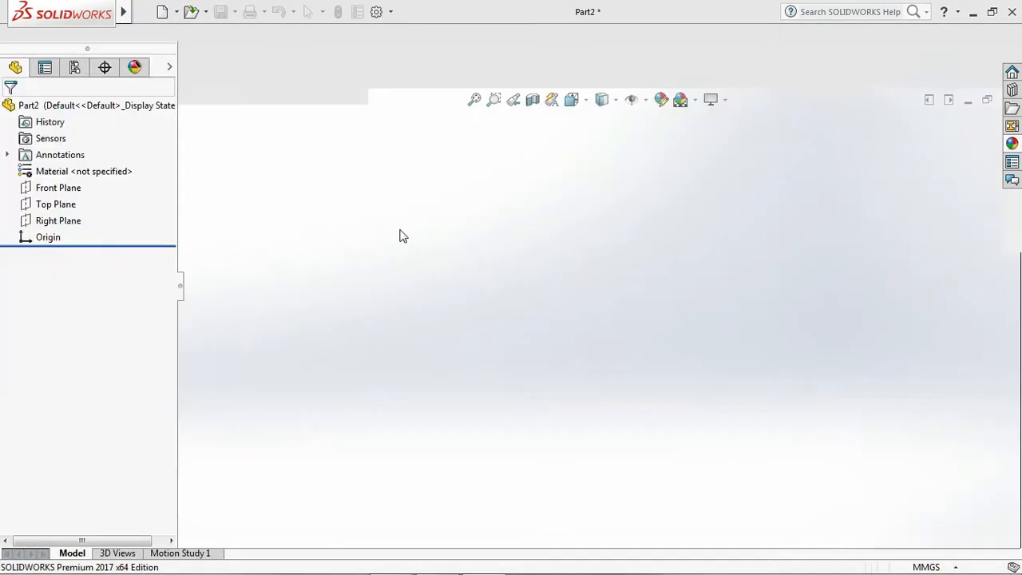
Step: Sketch a vertical line upward from the origin on the Front Plane and exit the sketch
click(98, 40)
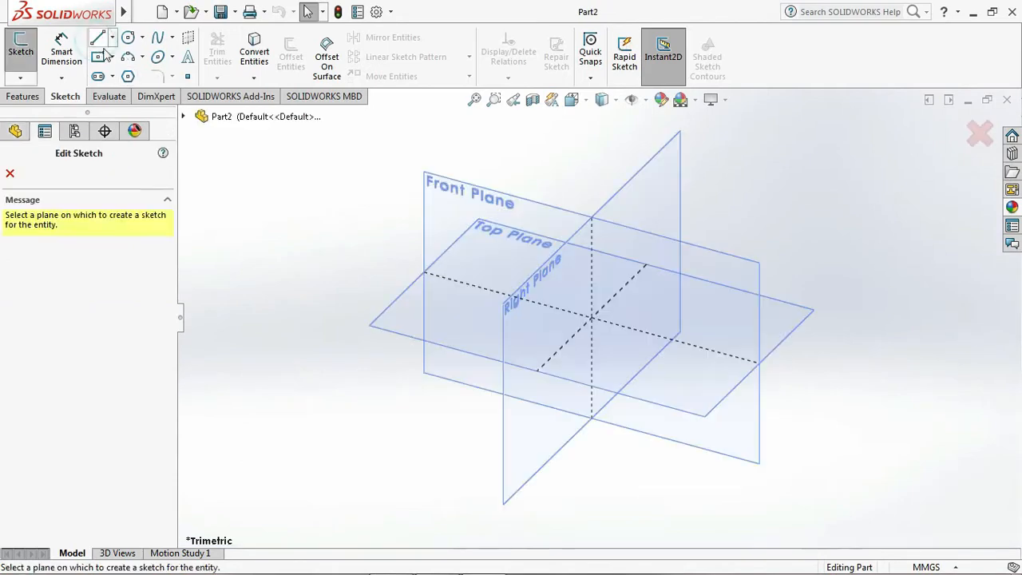
click(431, 186)
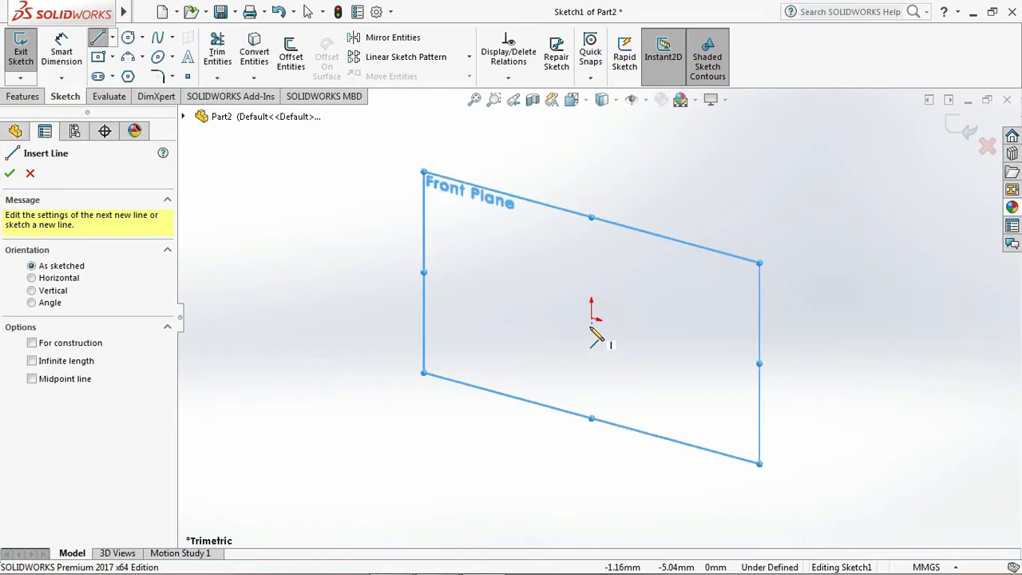
click(570, 99)
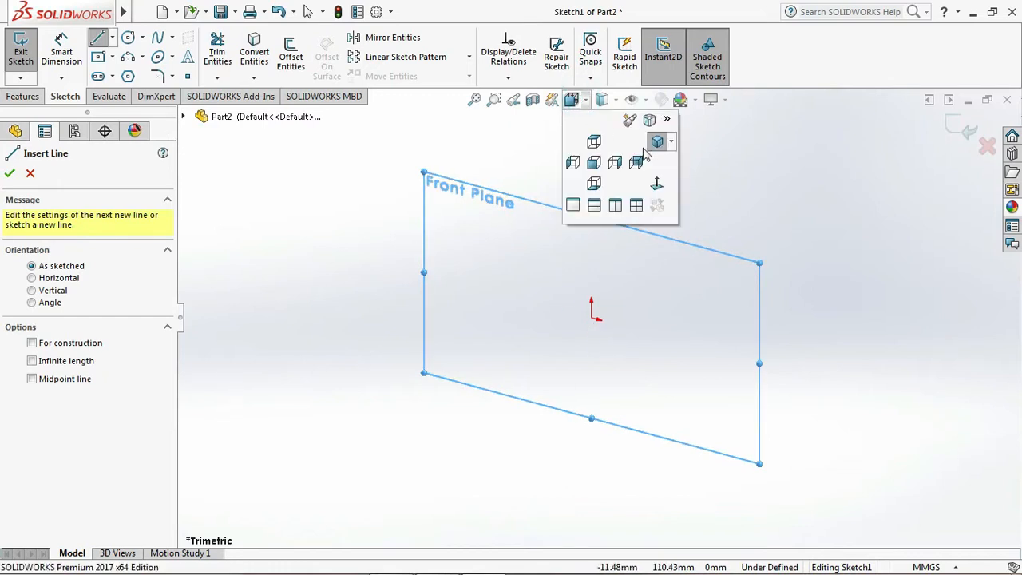
click(662, 188)
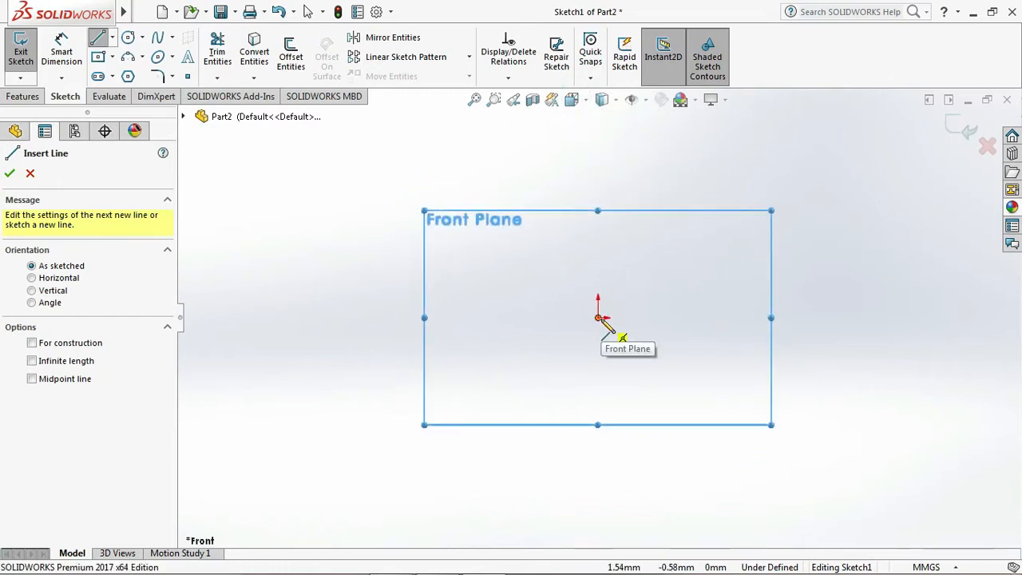
click(598, 319)
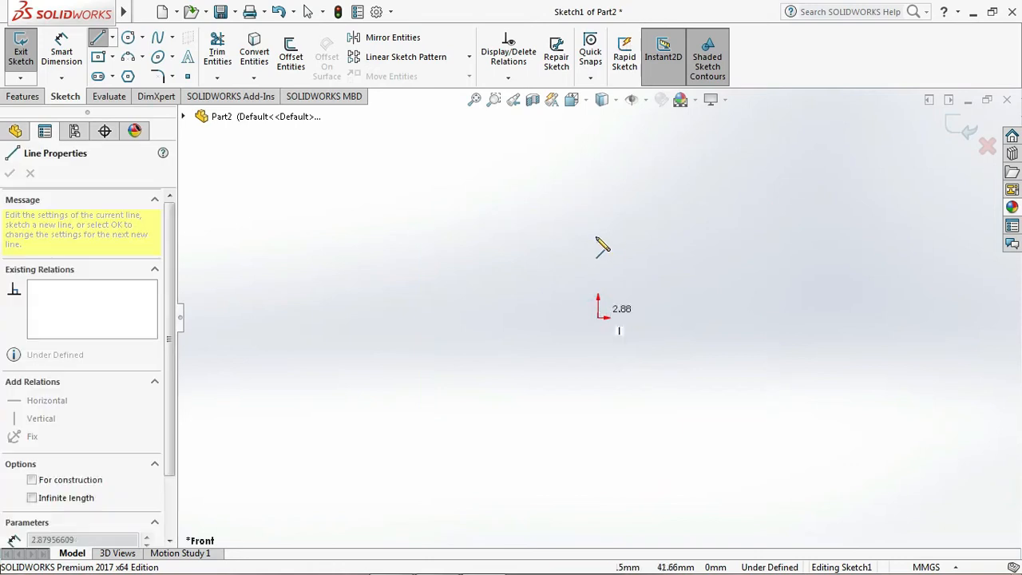
click(598, 232)
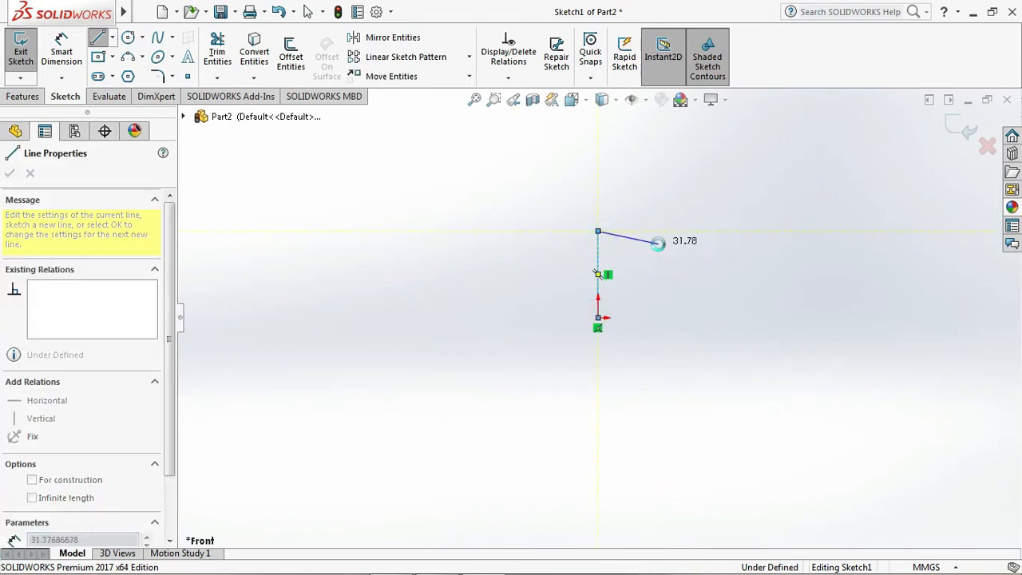
key(Escape)
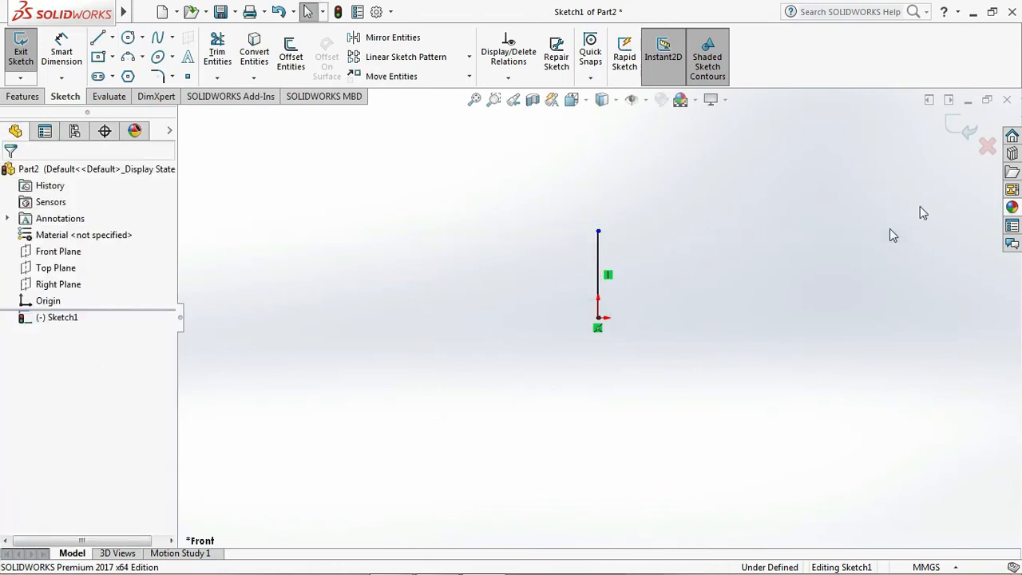
click(958, 126)
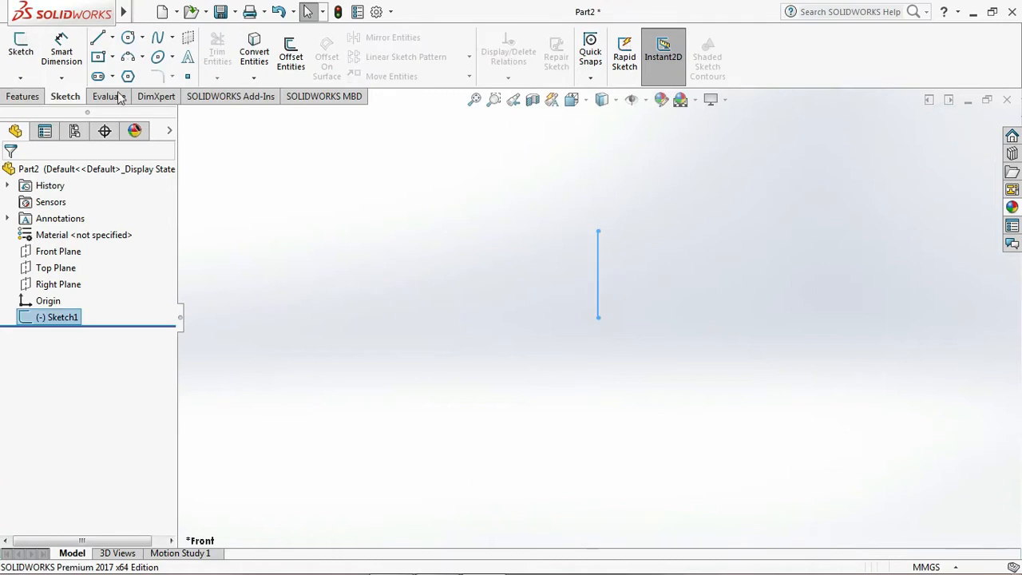
click(128, 38)
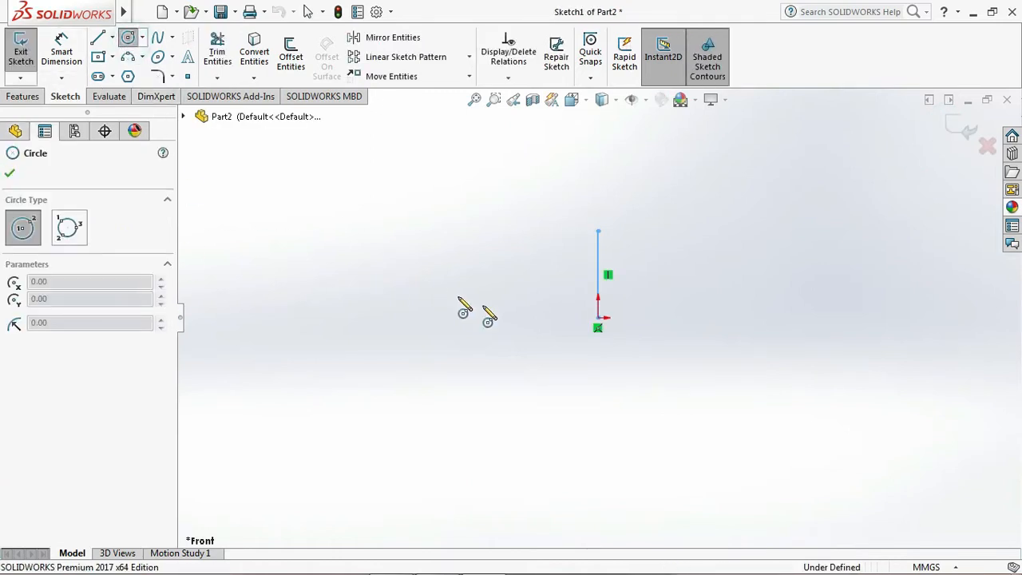
click(184, 117)
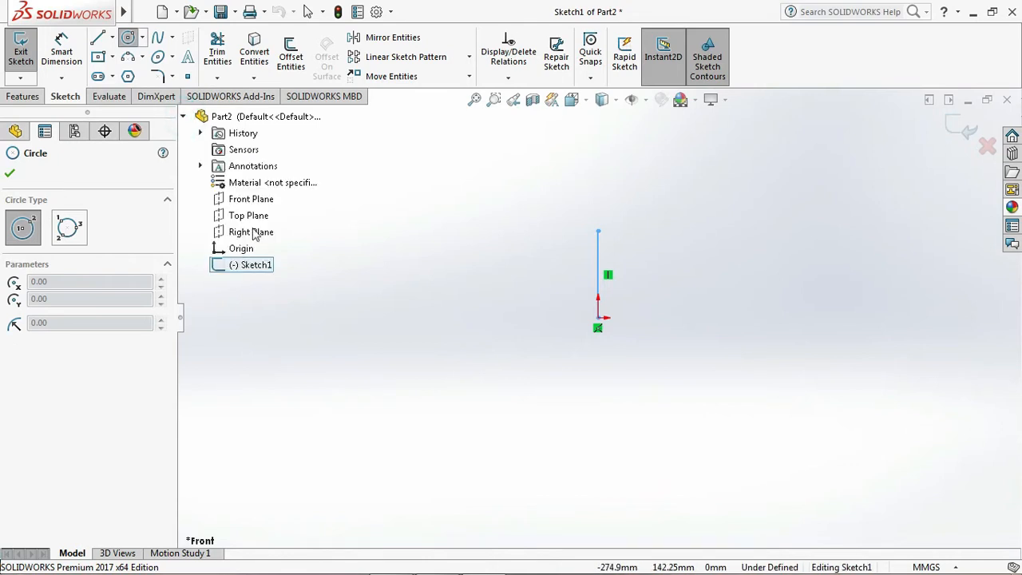
click(250, 199)
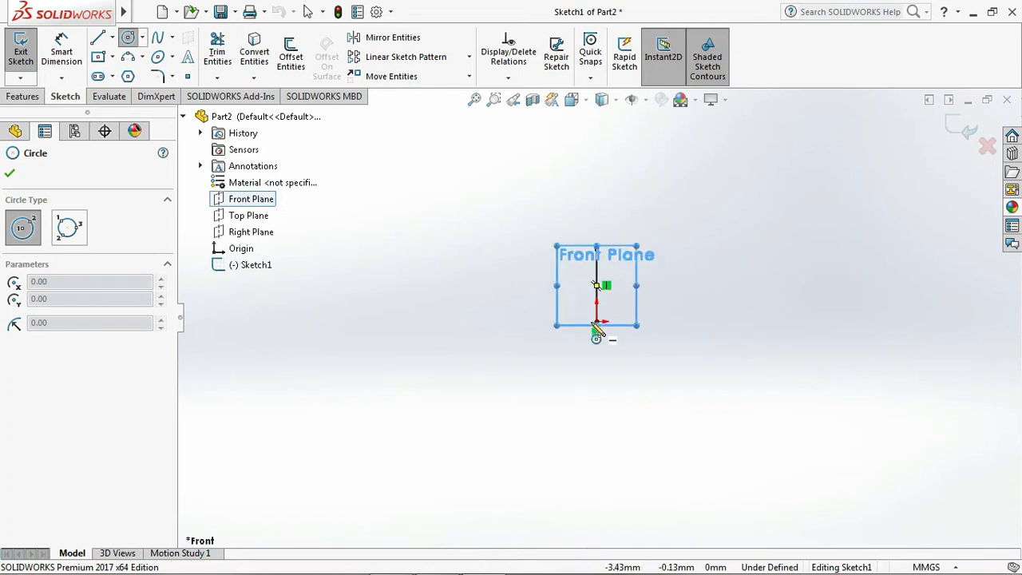
scroll(610, 335, down, 2)
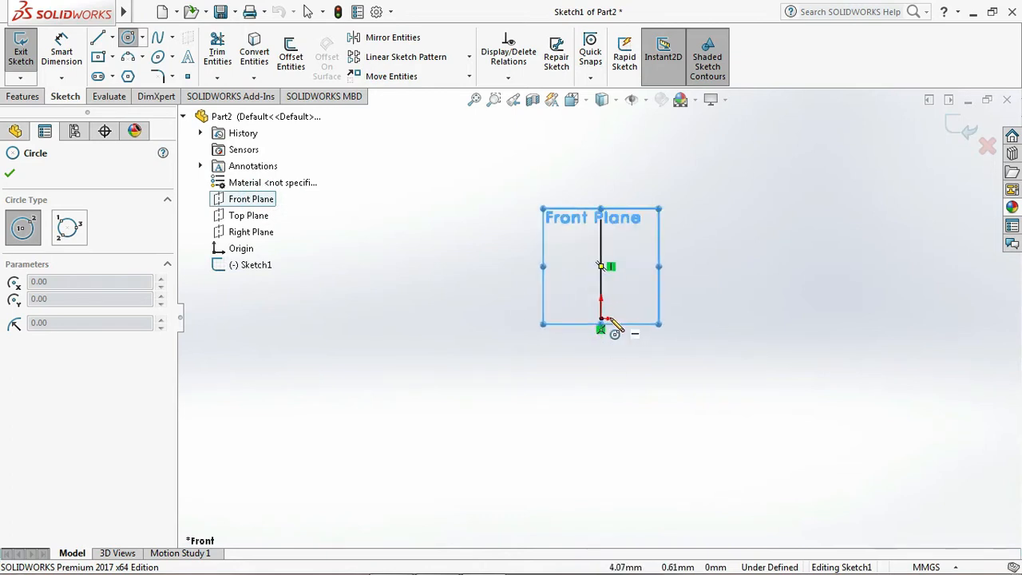
click(728, 104)
click(741, 118)
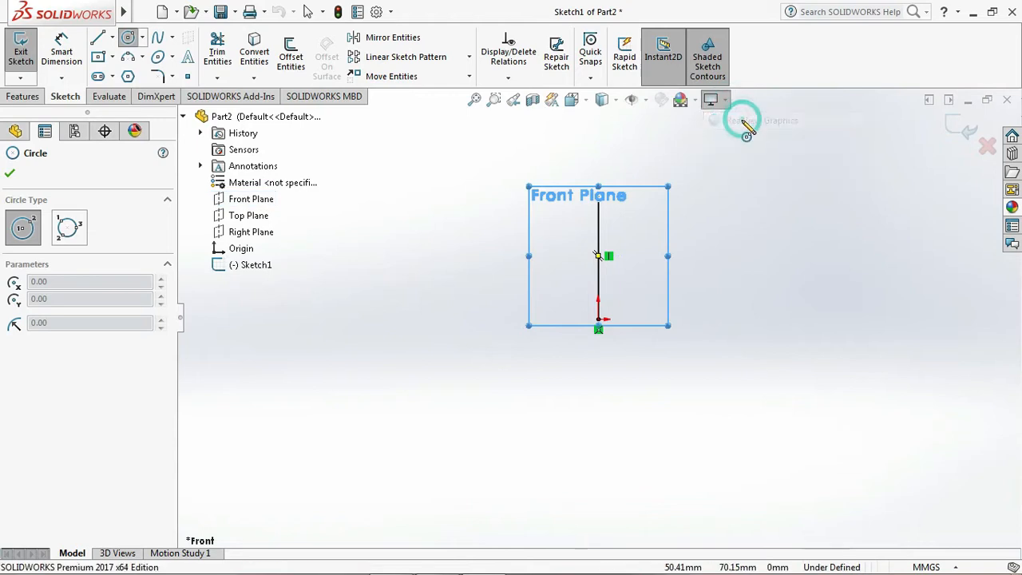
click(599, 326)
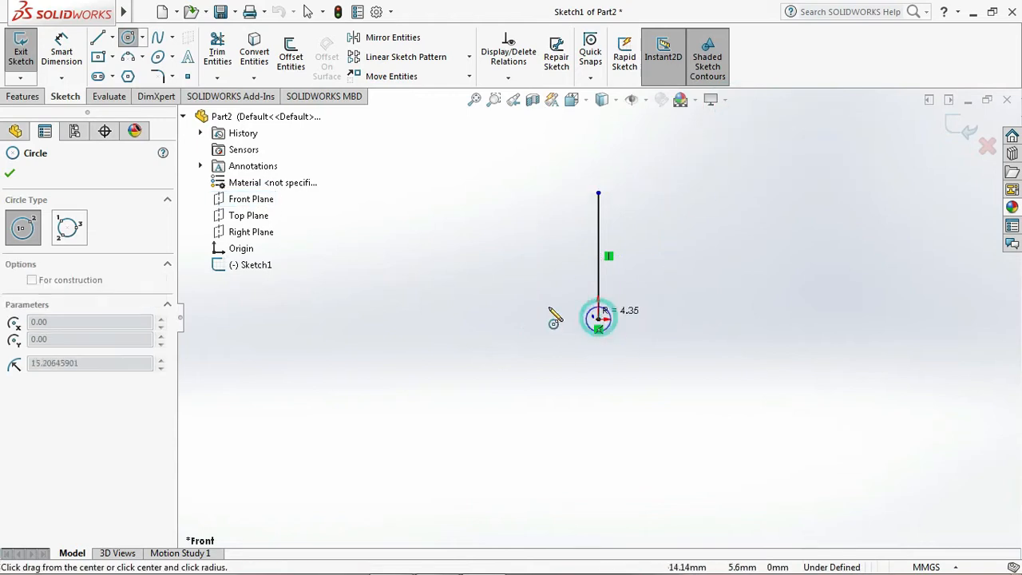
key(Escape)
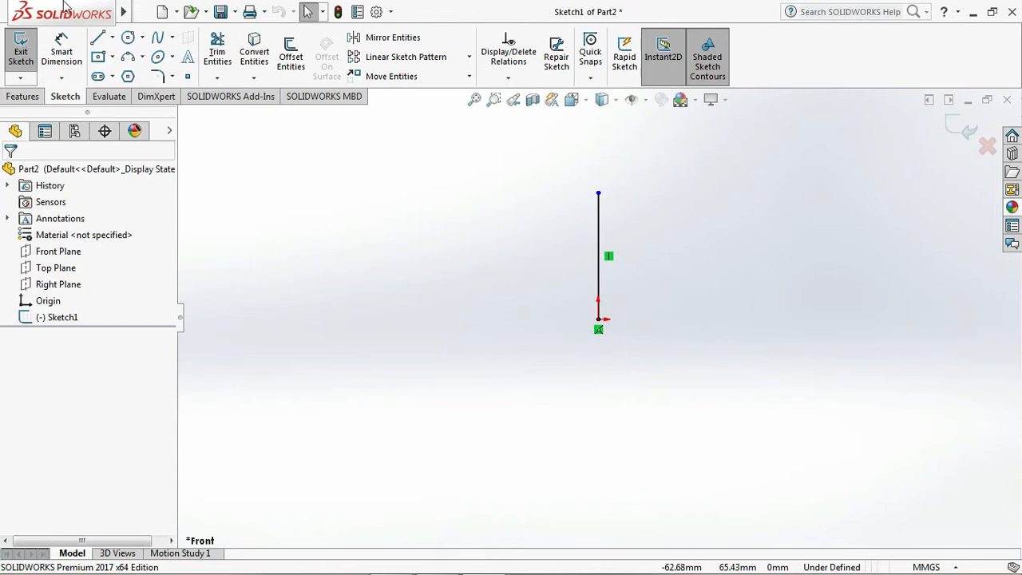
click(129, 39)
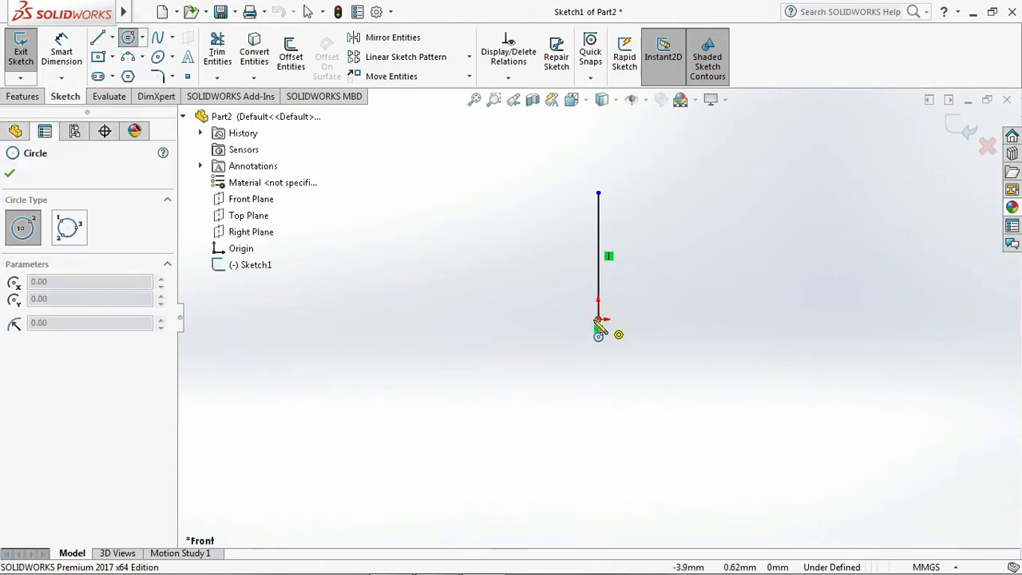
click(599, 319)
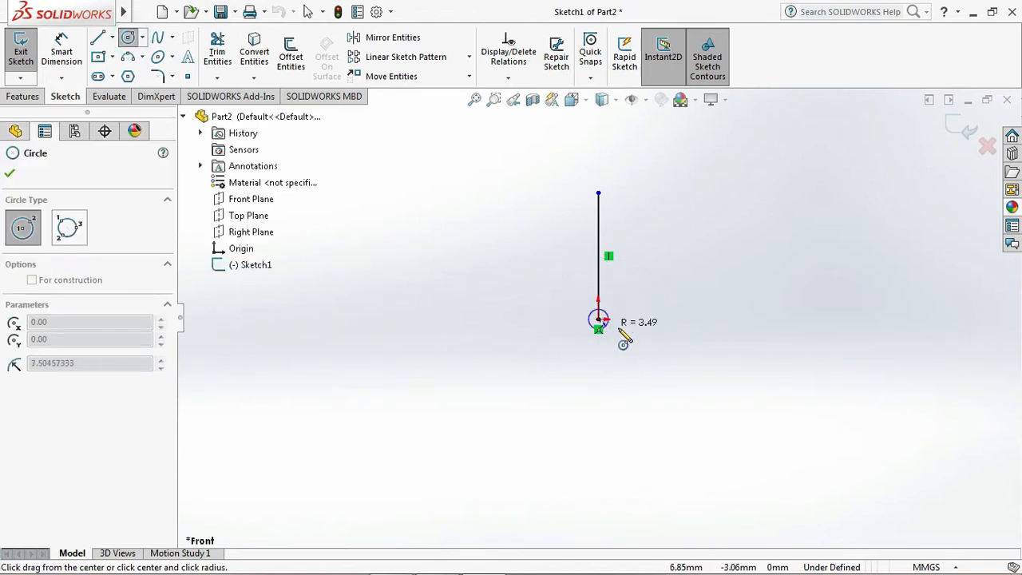
key(Escape)
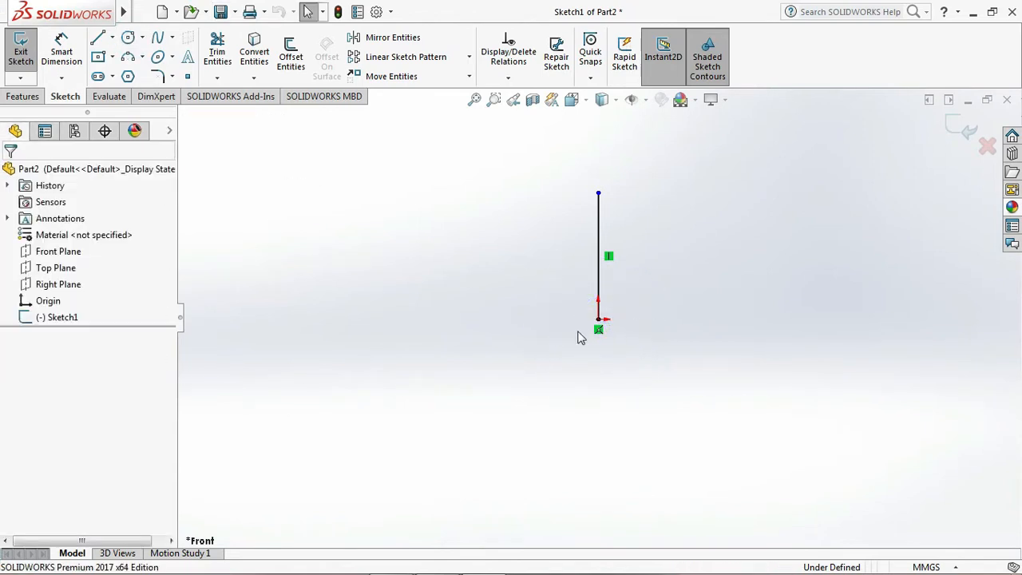
Step: Sketch a circle of about 9.3 mm radius, centred about 28.8 mm left of the origin and level with it
click(126, 40)
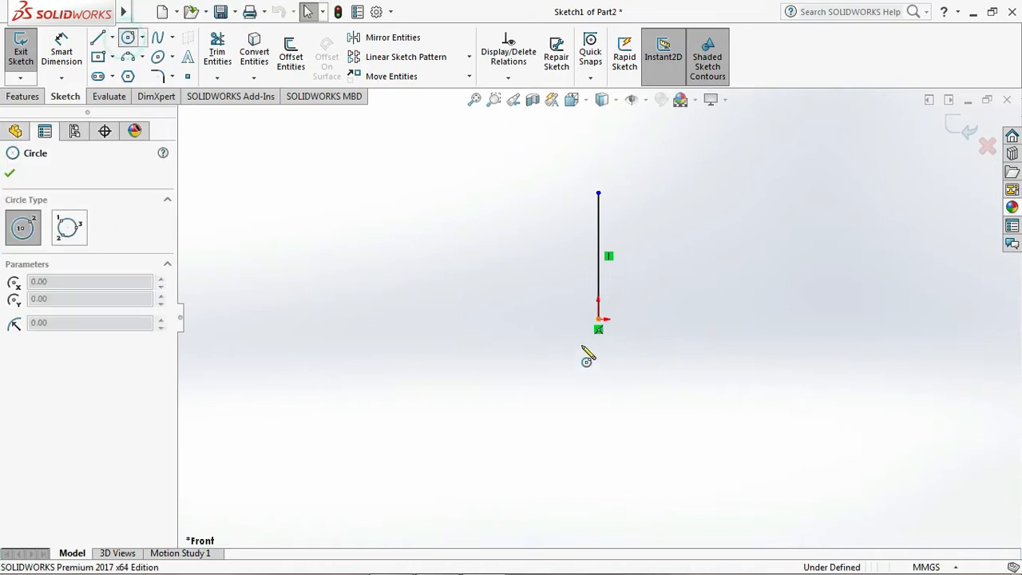
click(516, 319)
click(532, 293)
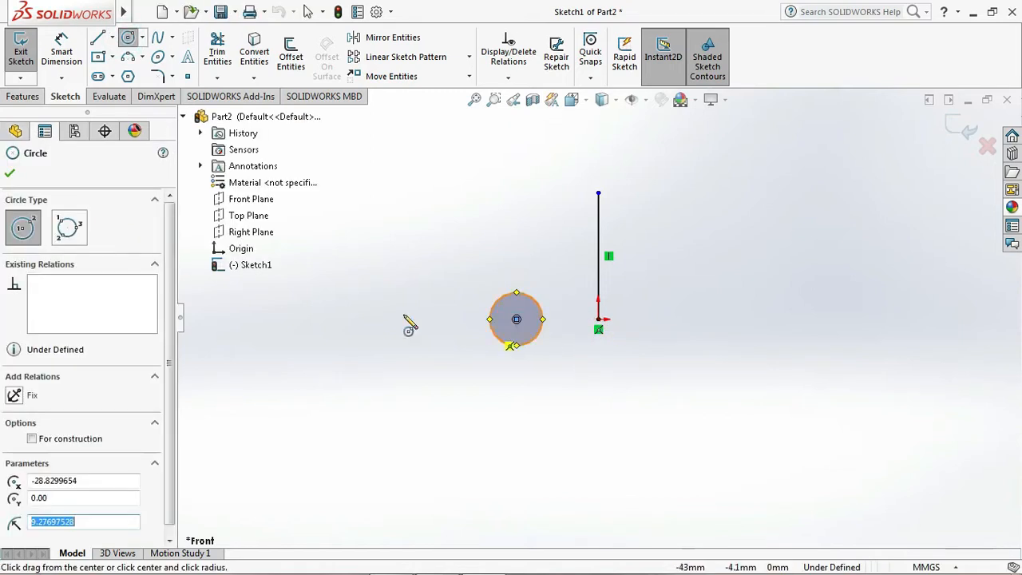
Step: Dimension the circle's diameter and set it to 2 mm
click(59, 52)
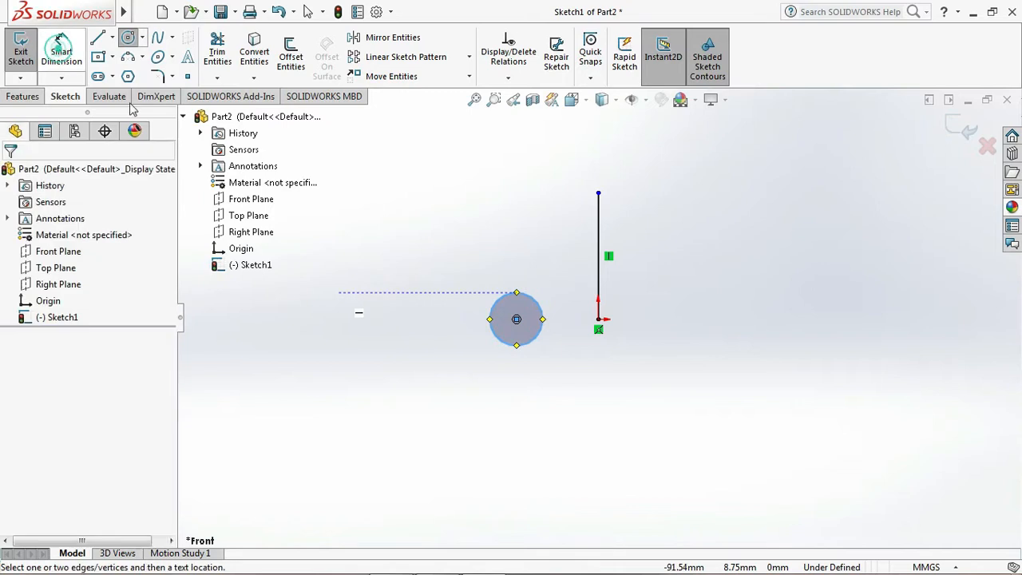
click(489, 325)
click(412, 342)
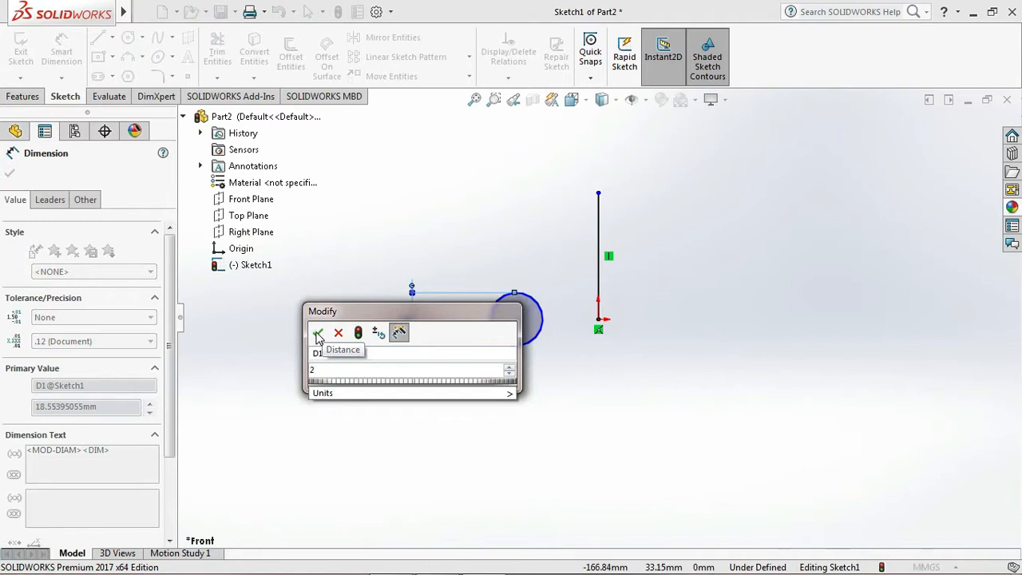
click(333, 333)
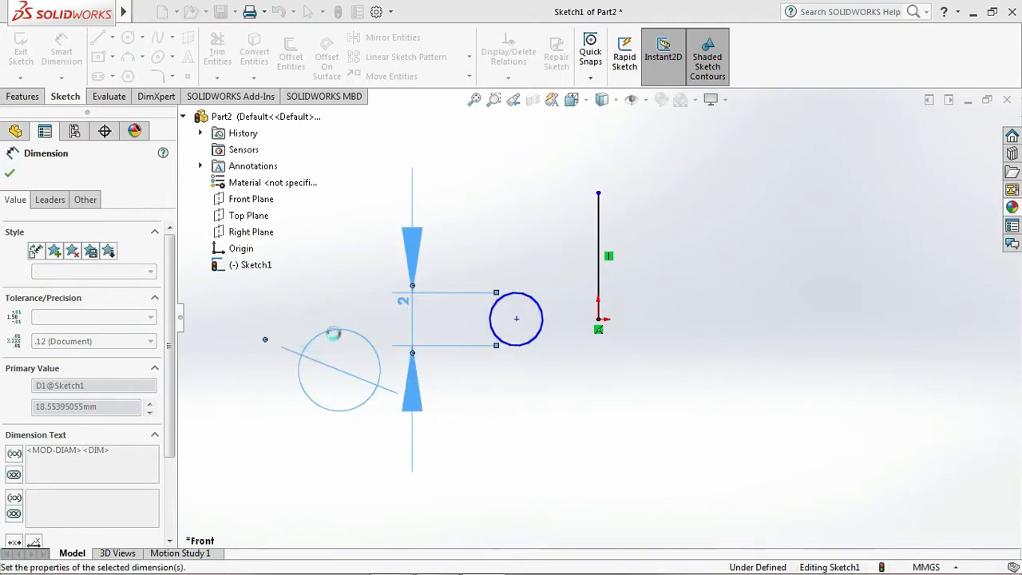
Step: Dimension the distance from the circle's centre to the origin and set it to 8 mm
click(516, 319)
click(599, 322)
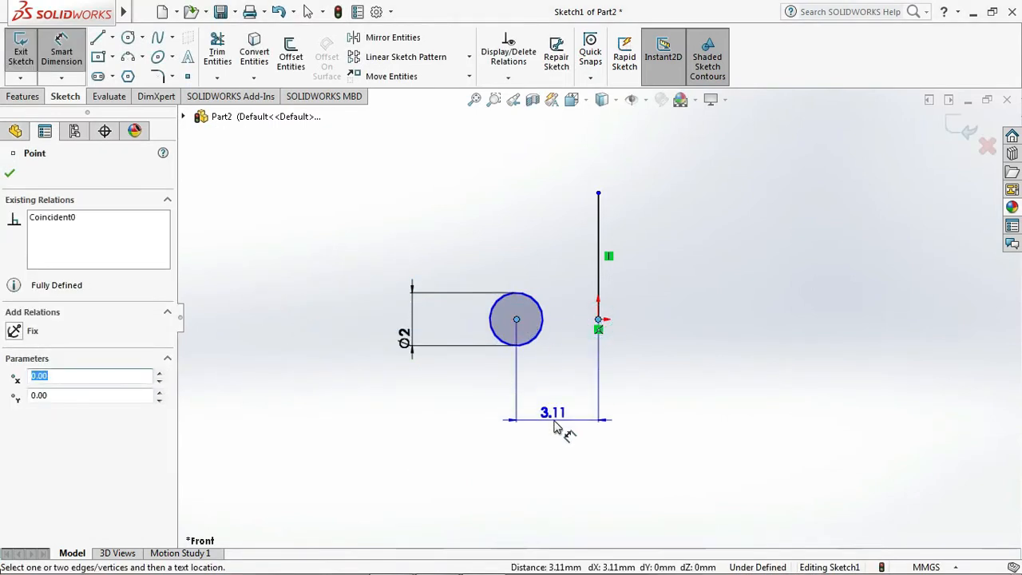
click(553, 421)
text(8)
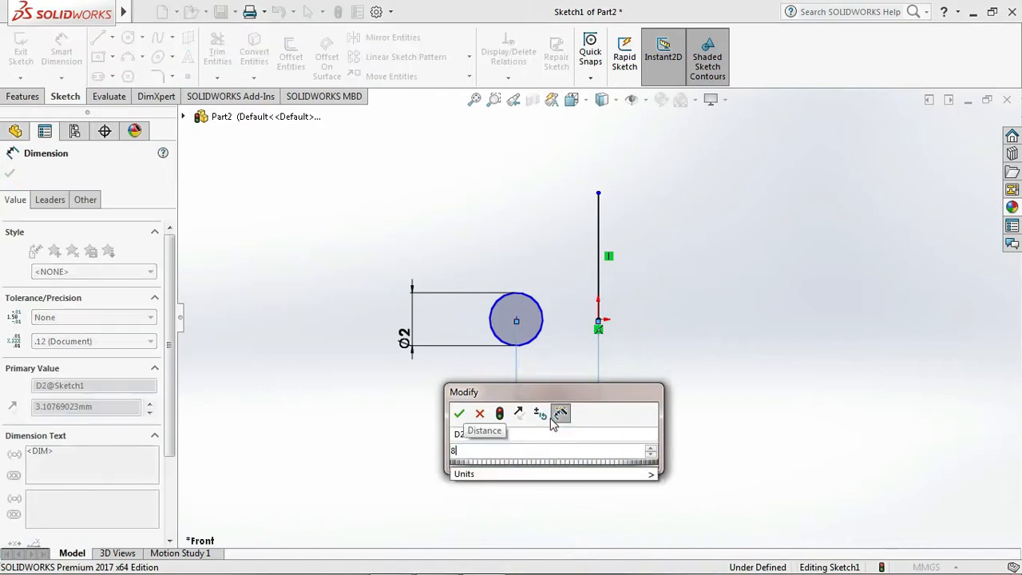
click(459, 412)
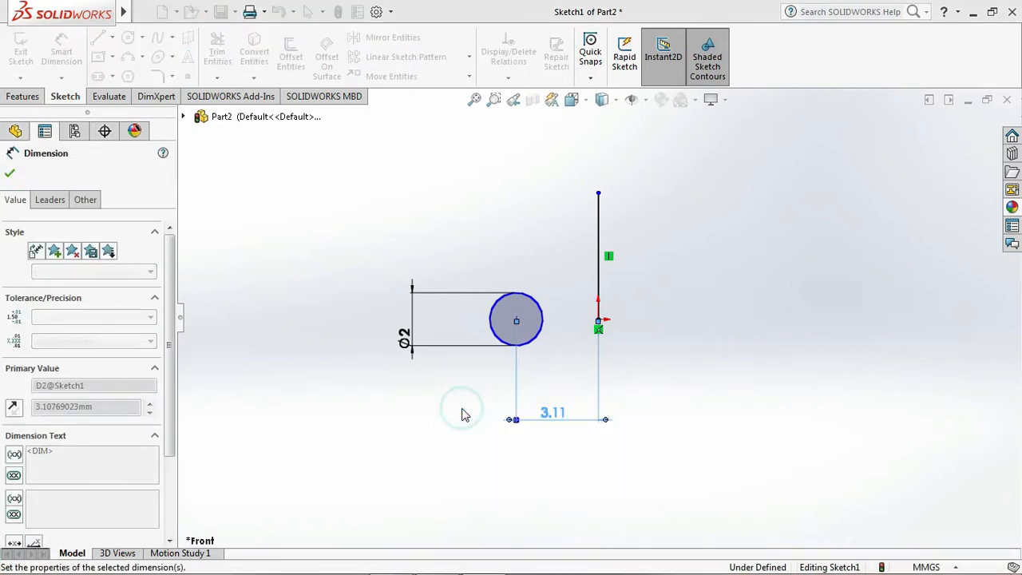
click(9, 173)
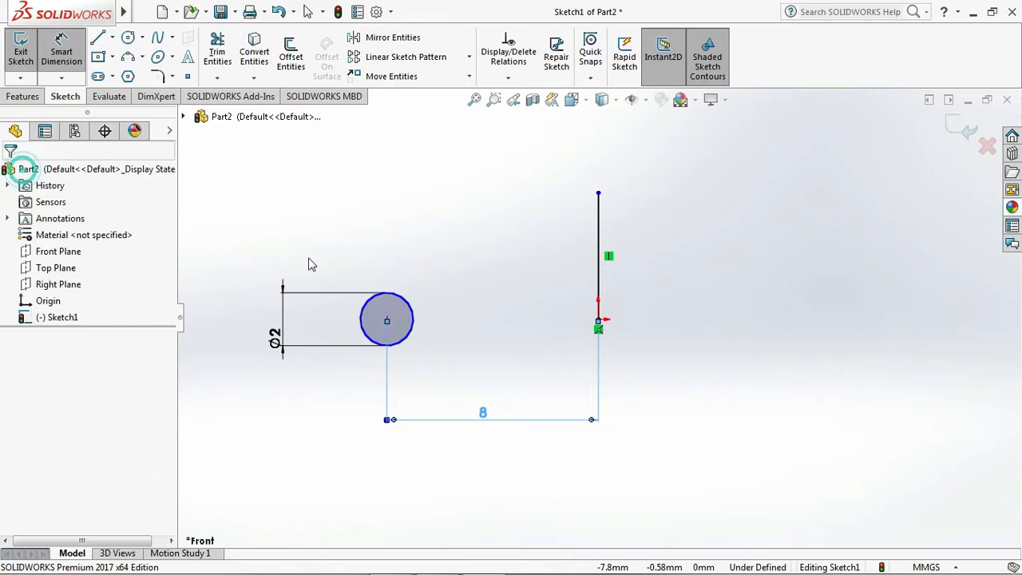
Step: Add a Horizontal relation between the circle's centre and the line's lower endpoint at the origin
click(386, 319)
ctrl+click(598, 320)
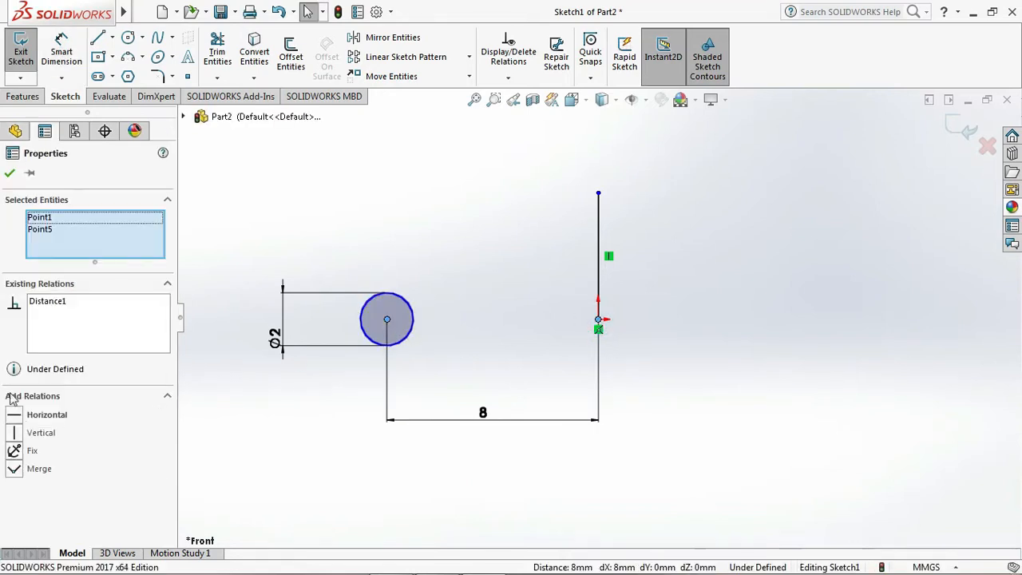
click(16, 416)
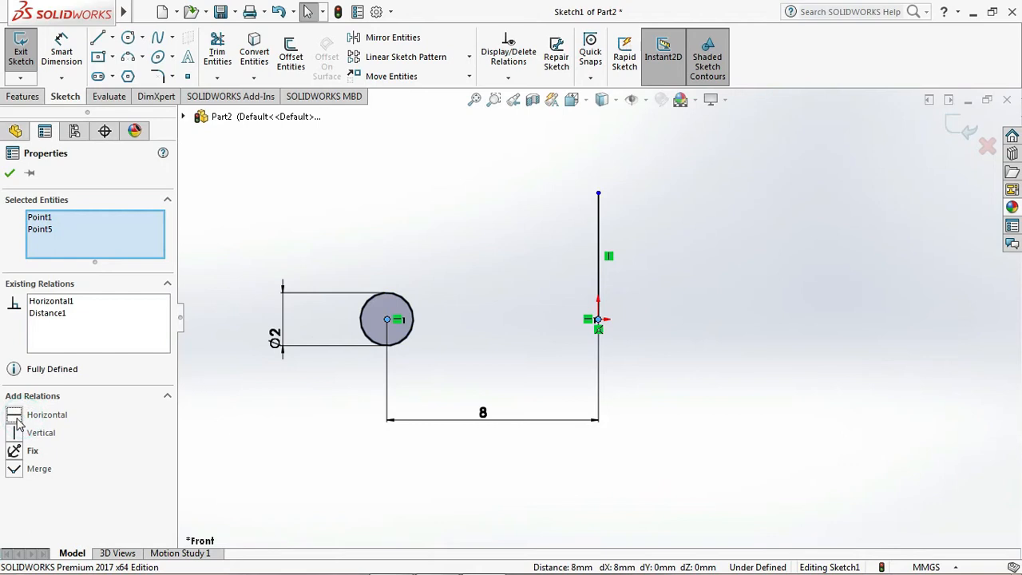
click(10, 173)
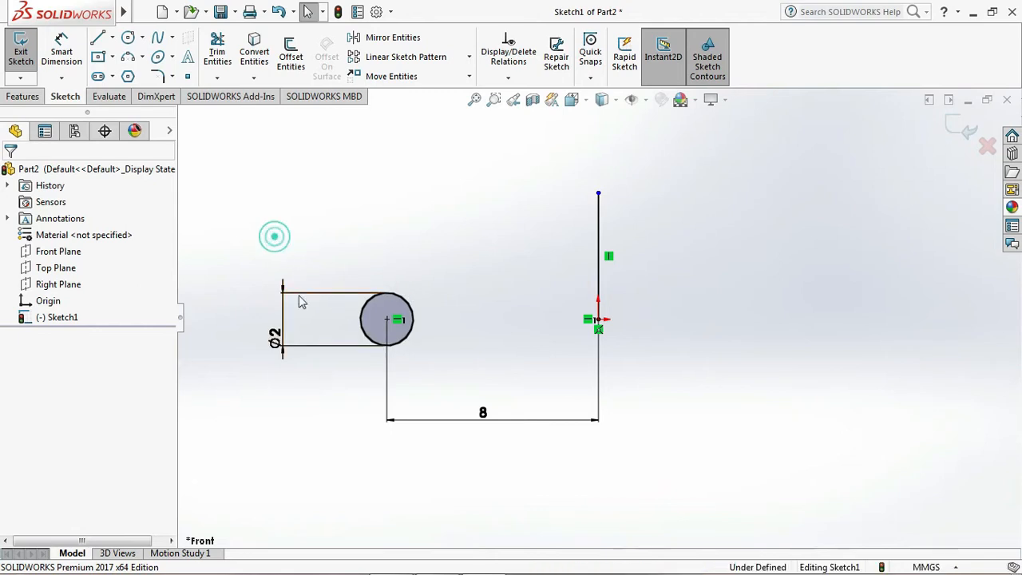
Step: Delete the 8 mm distance dimension between the circle's centre and the origin
drag(274, 236, 752, 533)
key(Delete)
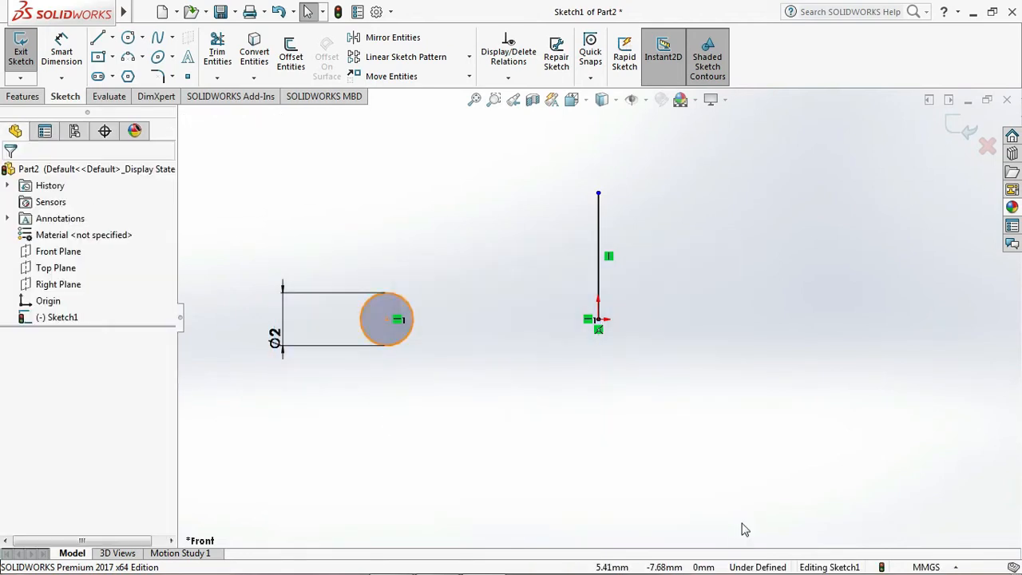
Step: Delete the 2 mm circle from the line's sketch and exit the sketch
click(429, 293)
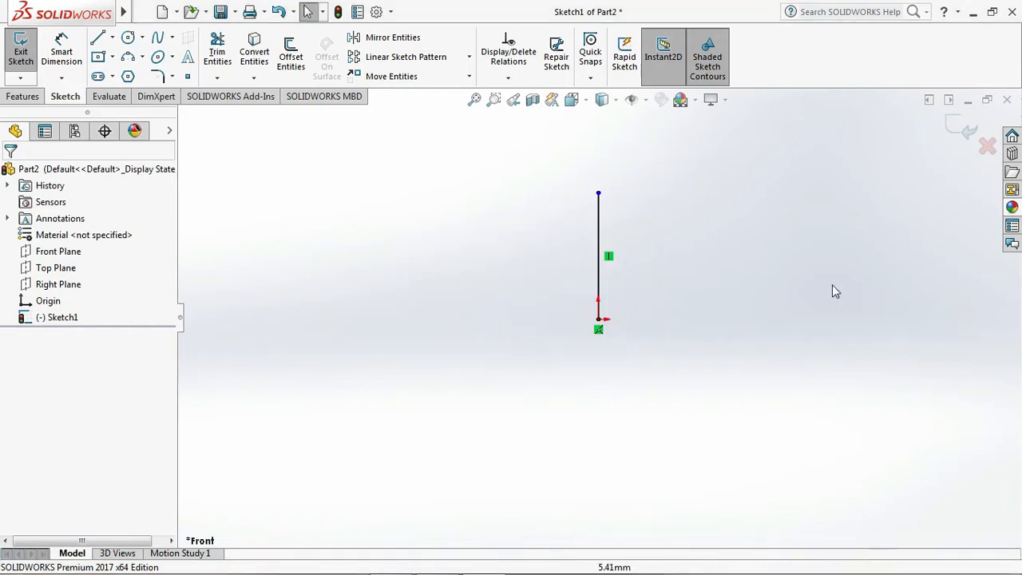
click(862, 246)
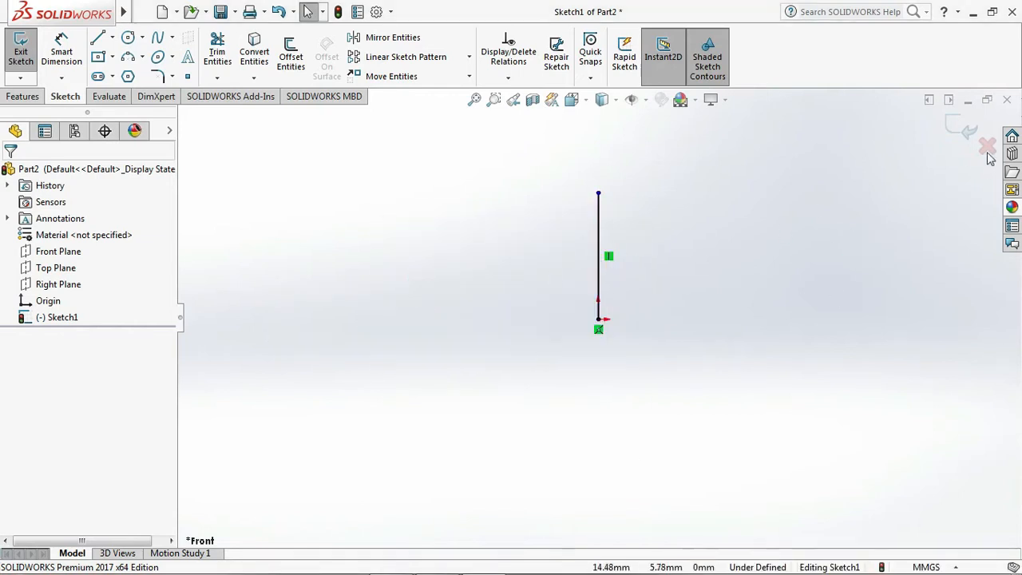
click(961, 128)
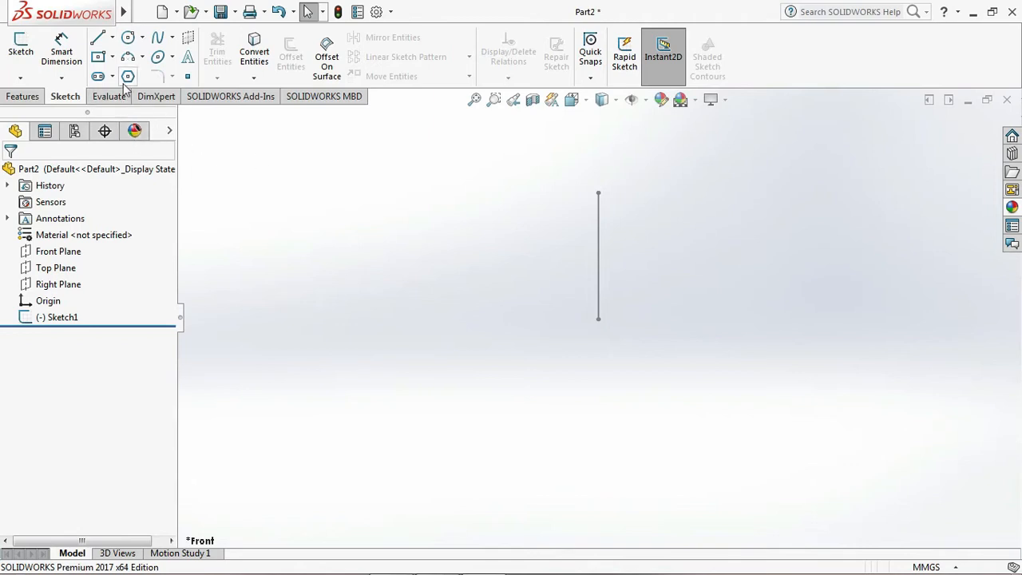
Step: Start a new sketch on the Front Plane and draw a circle of about 1.17 mm radius beside the line, level with the origin
click(128, 38)
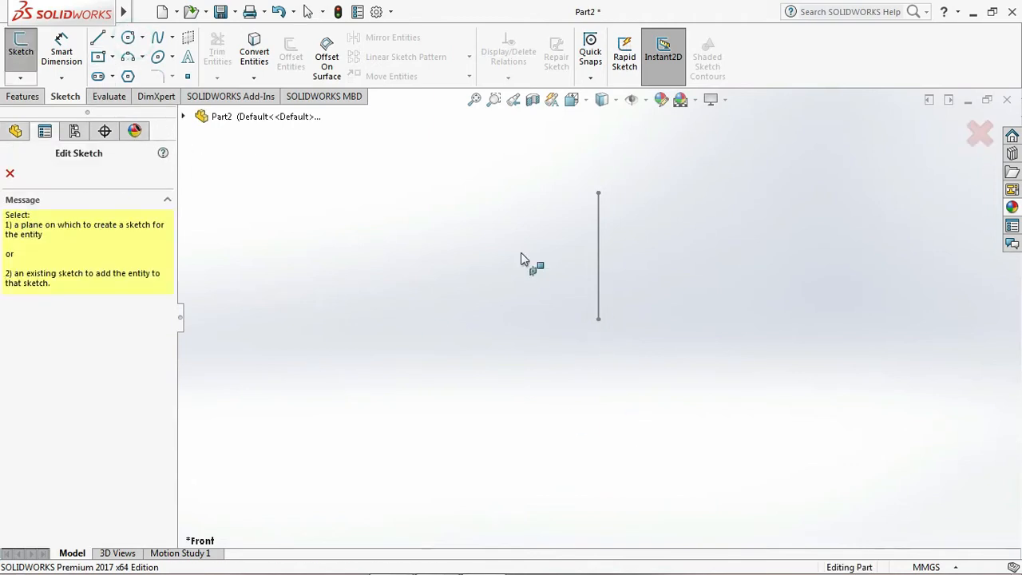
click(183, 115)
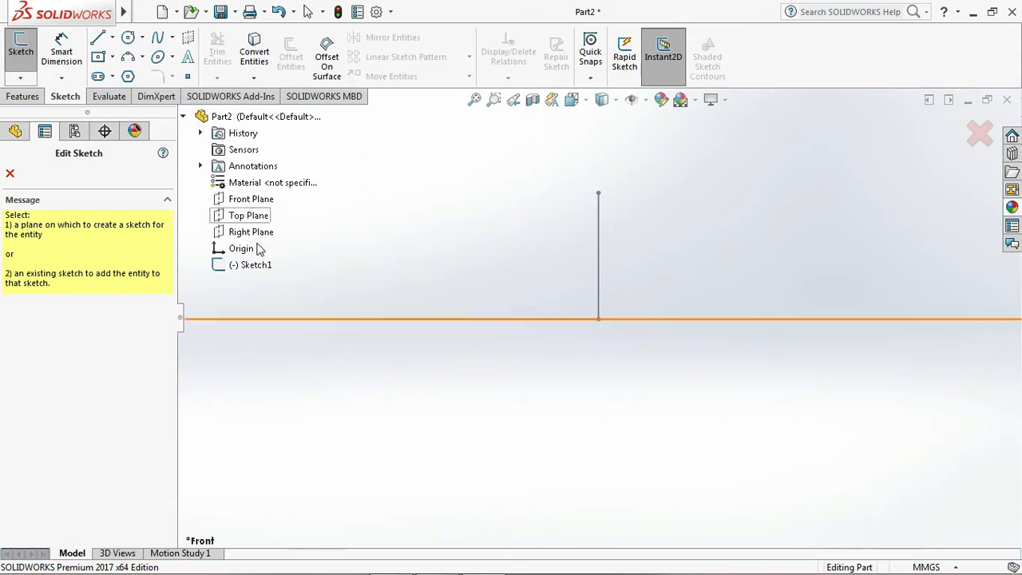
click(249, 200)
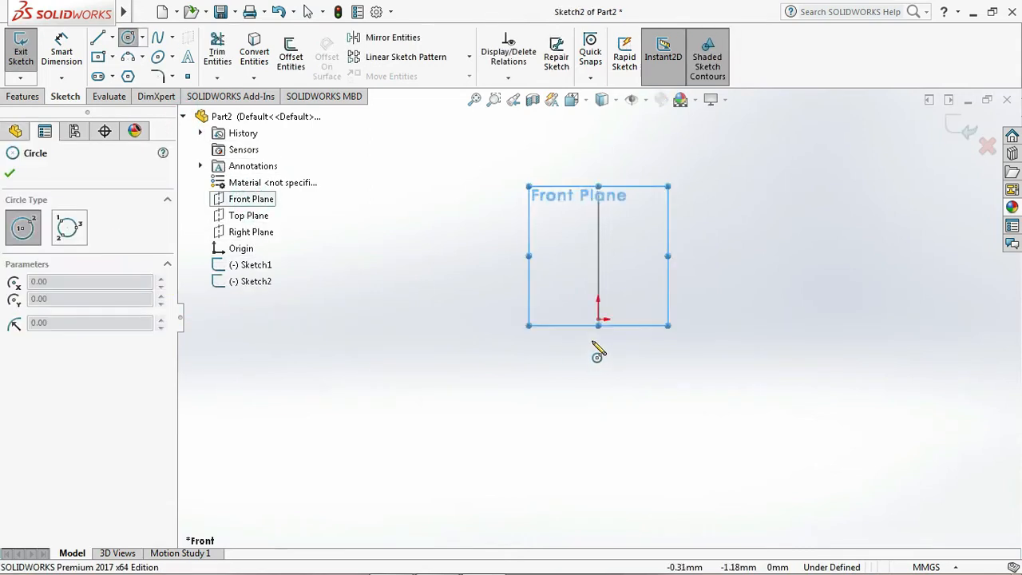
click(538, 319)
click(559, 296)
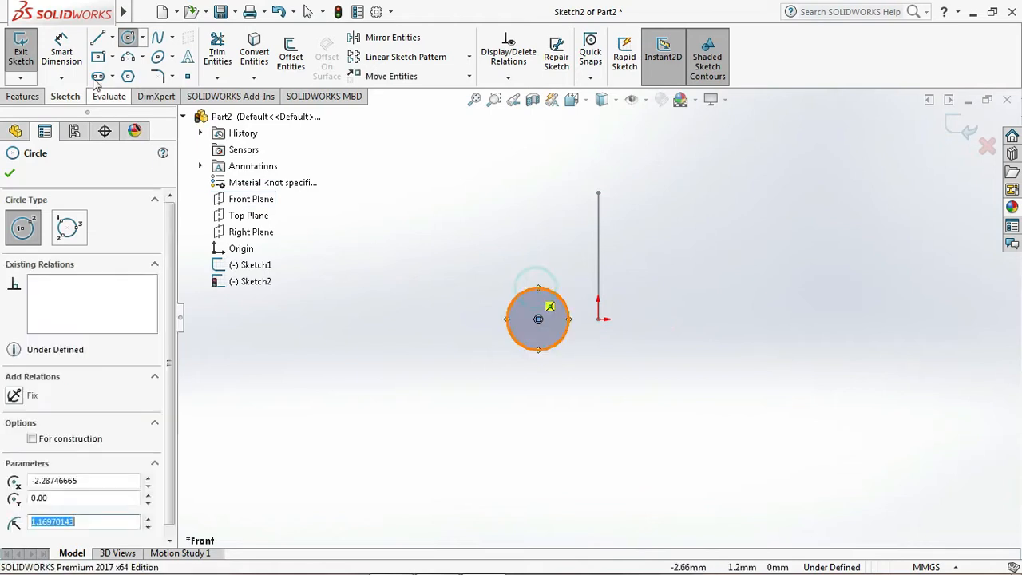
Step: Dimension the new circle's diameter and set it to 2 mm
click(67, 44)
click(506, 319)
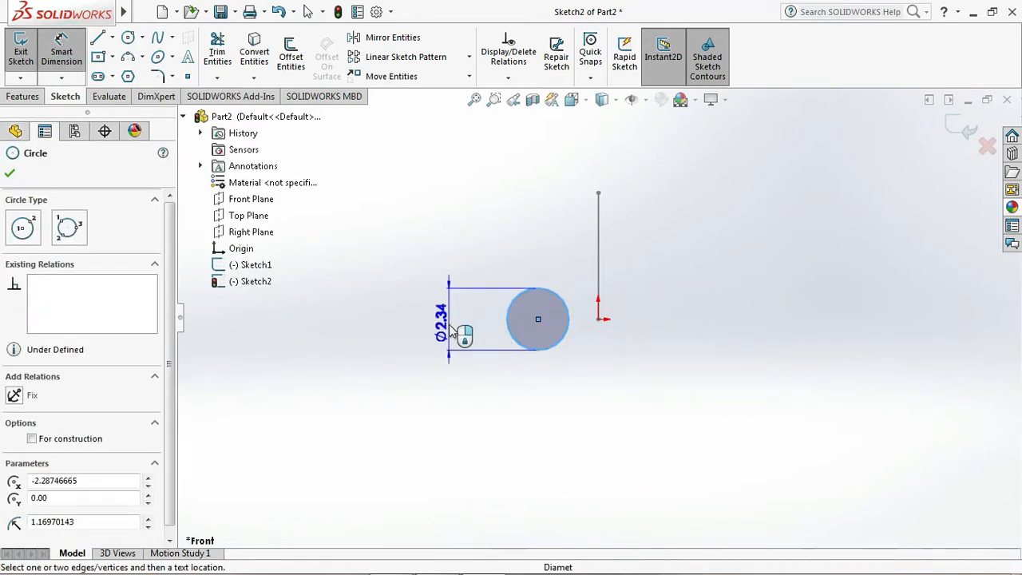
click(455, 332)
text(2)
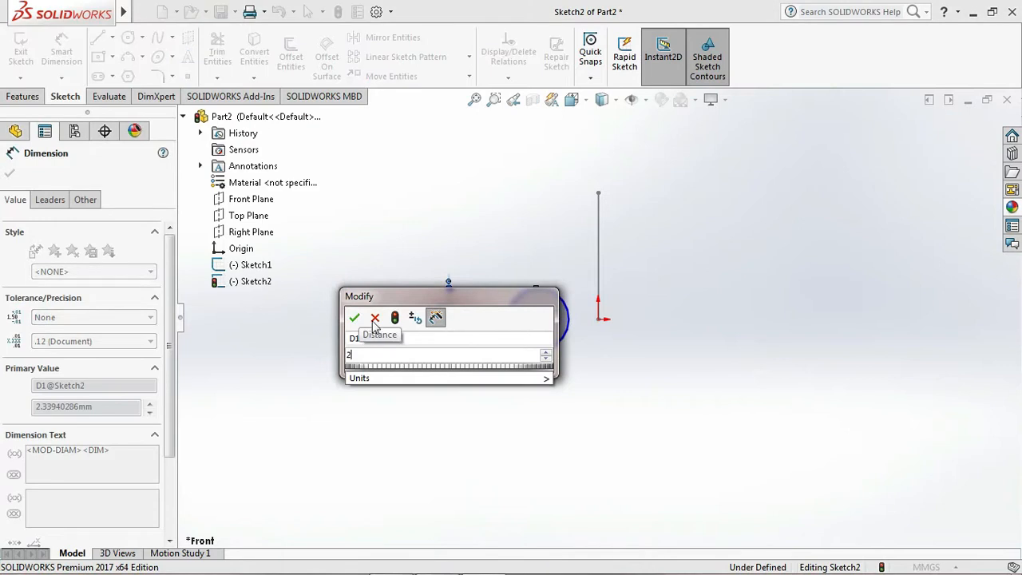
click(354, 317)
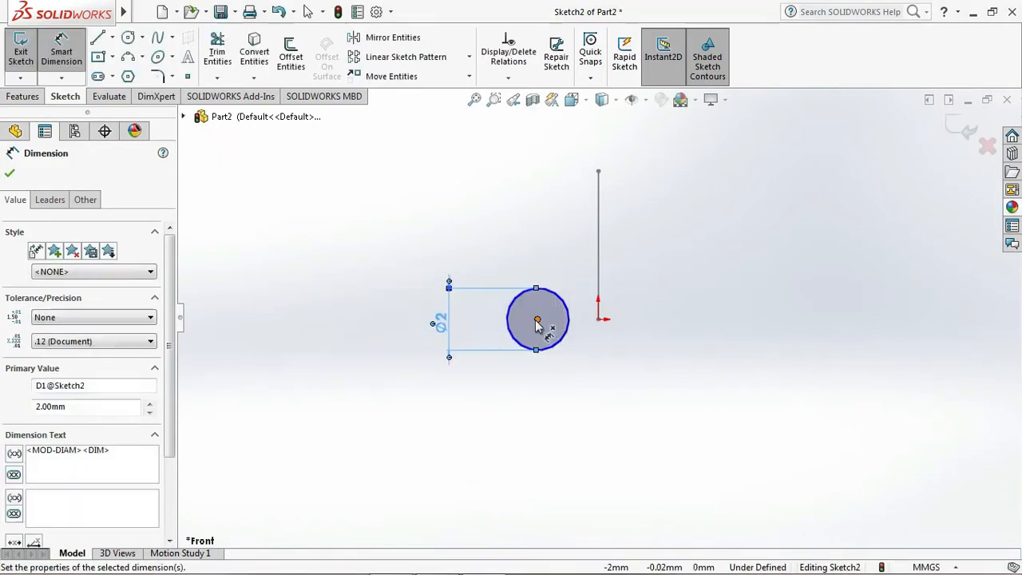
Step: Dimension the horizontal distance from the new circle's centre to the origin and set it to 8 mm
click(537, 319)
click(598, 319)
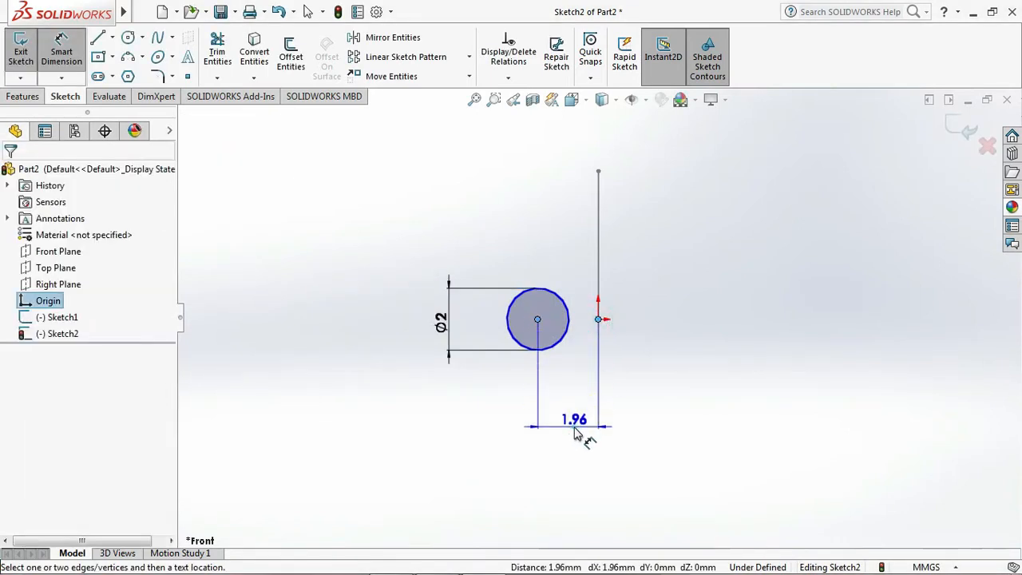
click(576, 432)
text(8)
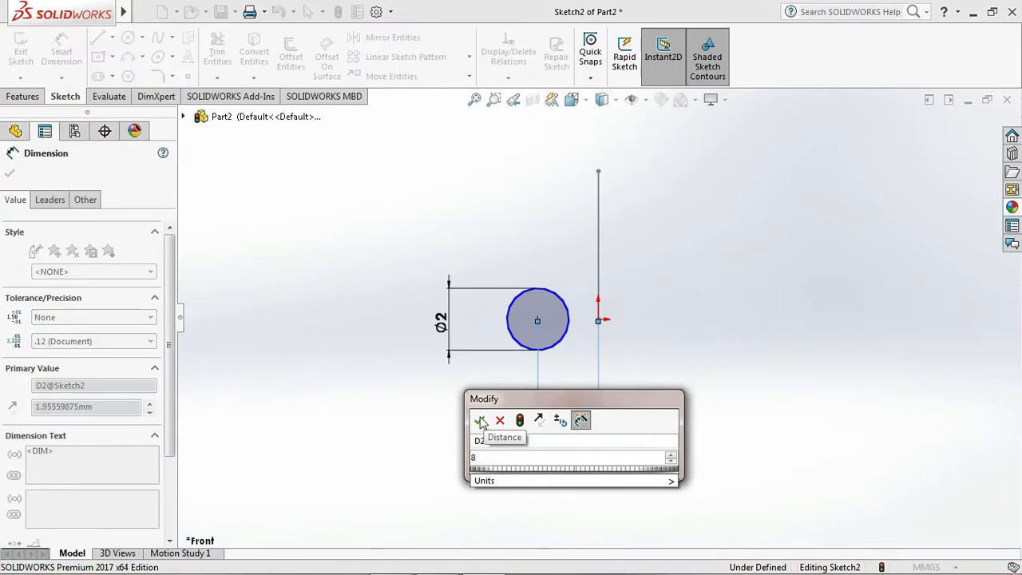
click(479, 421)
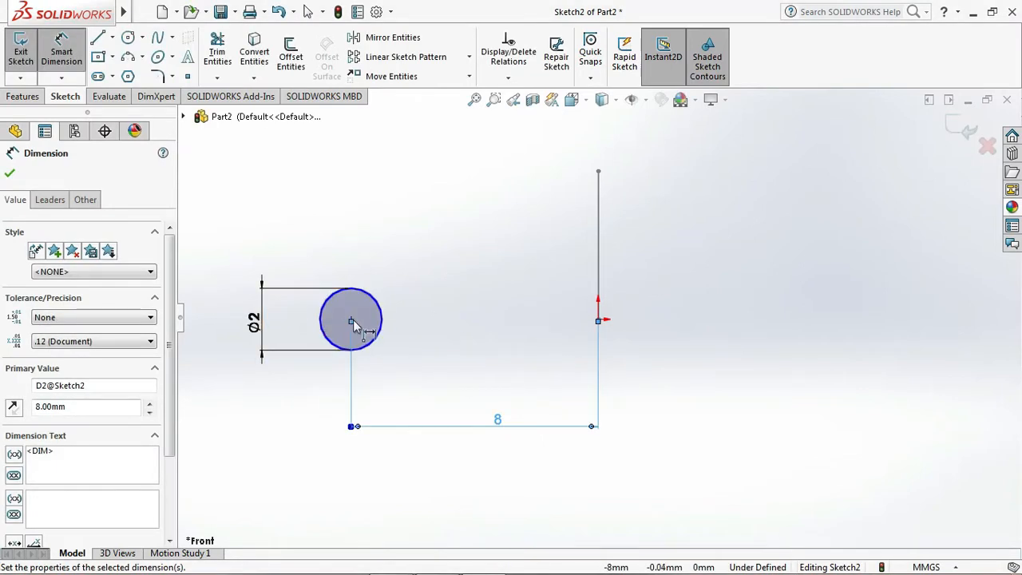
key(Escape)
key(Escape)
Step: Add a Horizontal relation between the circle's centre and the origin, and exit the sketch
click(351, 320)
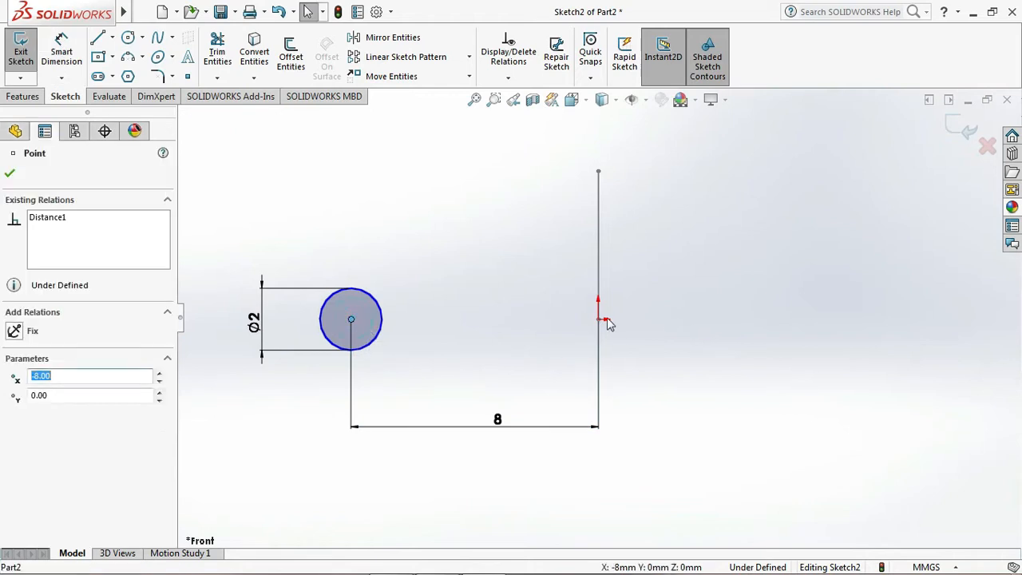
ctrl+click(598, 319)
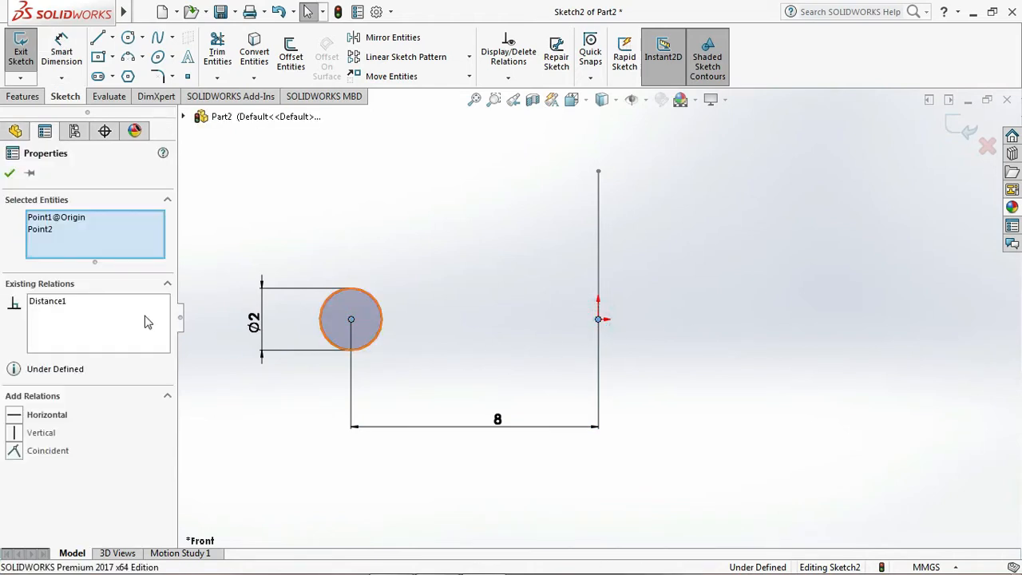
click(22, 415)
click(9, 172)
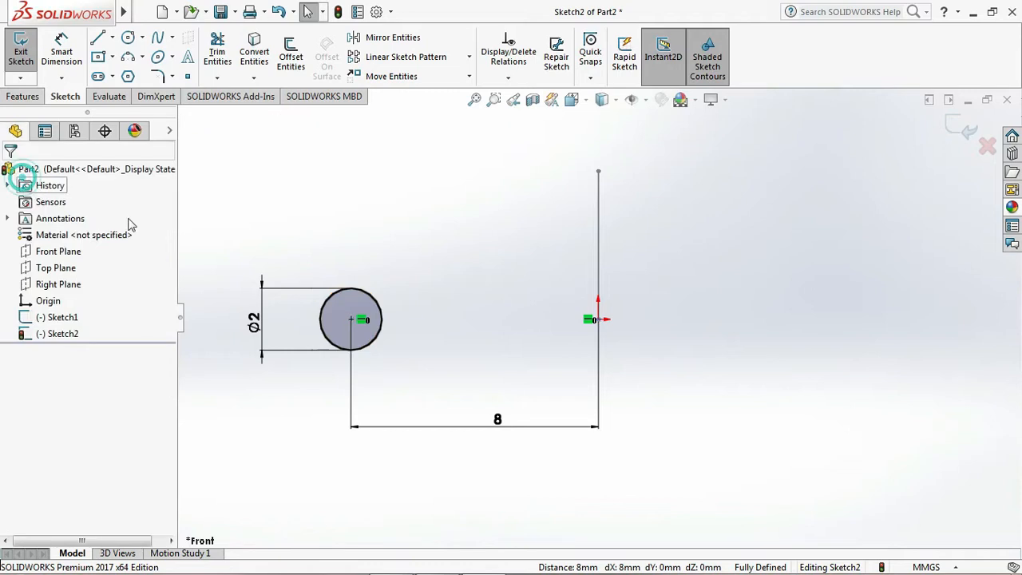
click(964, 130)
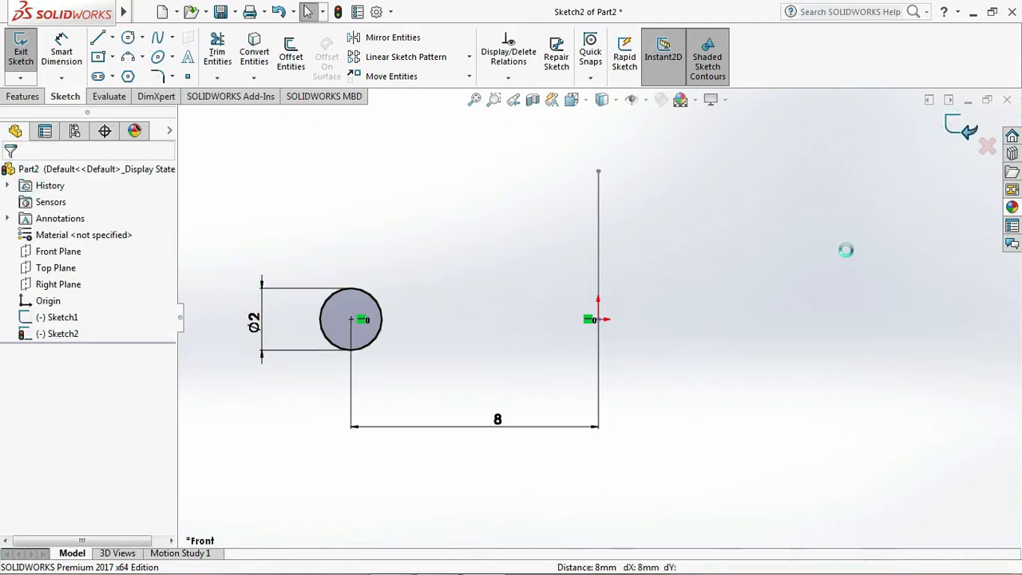
click(411, 402)
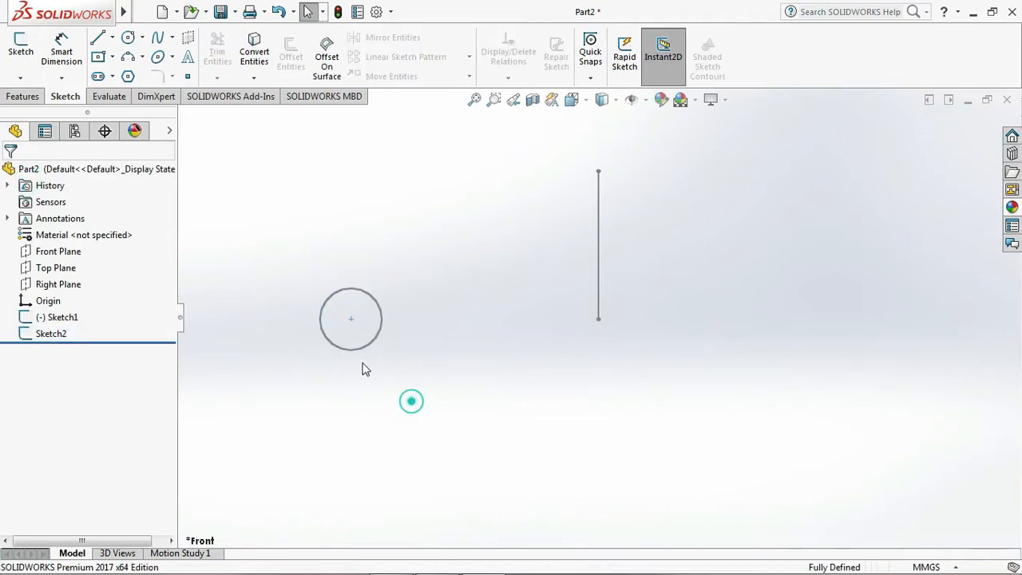
Step: Try a Swept Boss/Base with the circle sketch as profile and the vertical line sketch as path
click(21, 96)
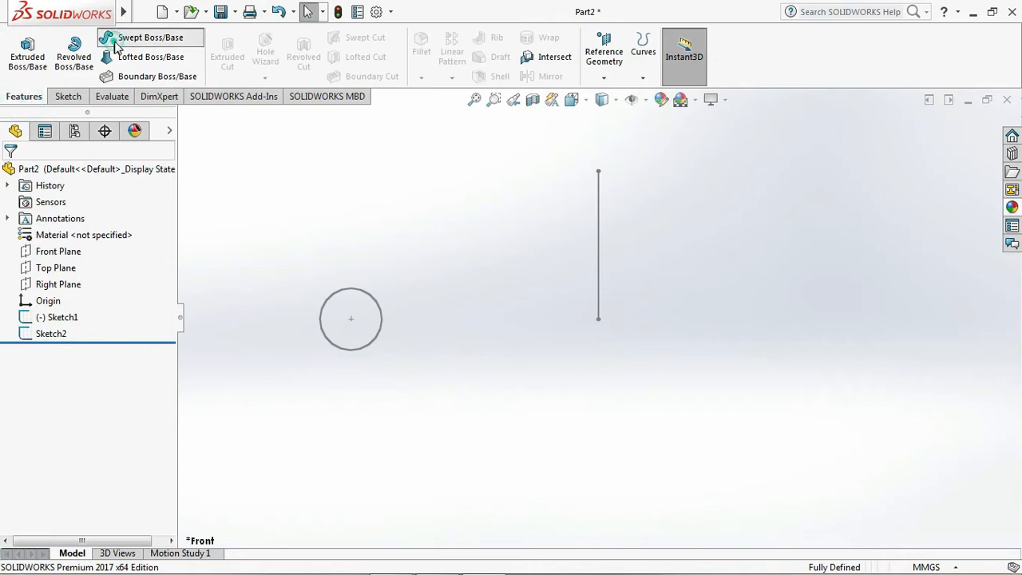
click(104, 37)
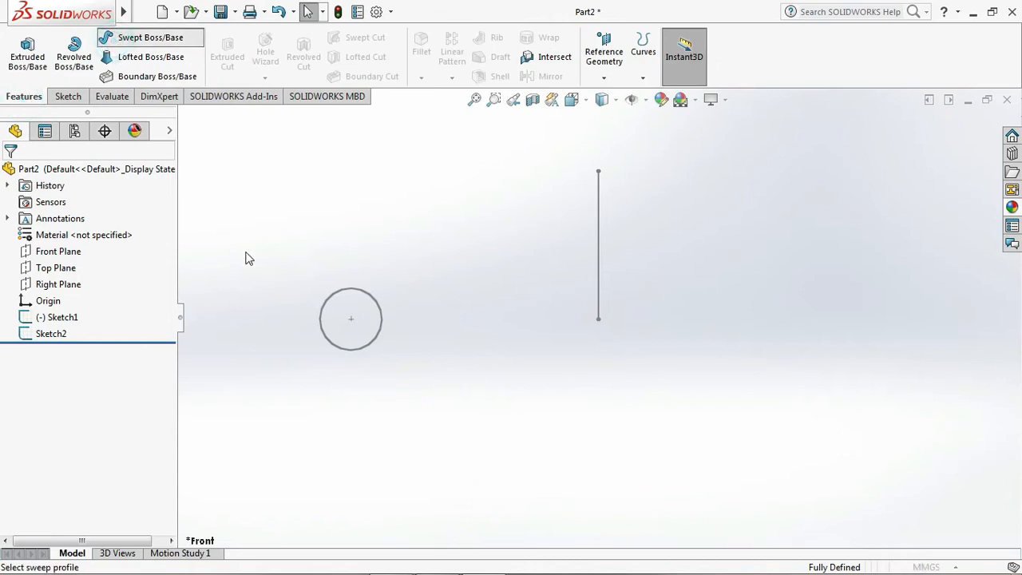
click(341, 295)
click(600, 251)
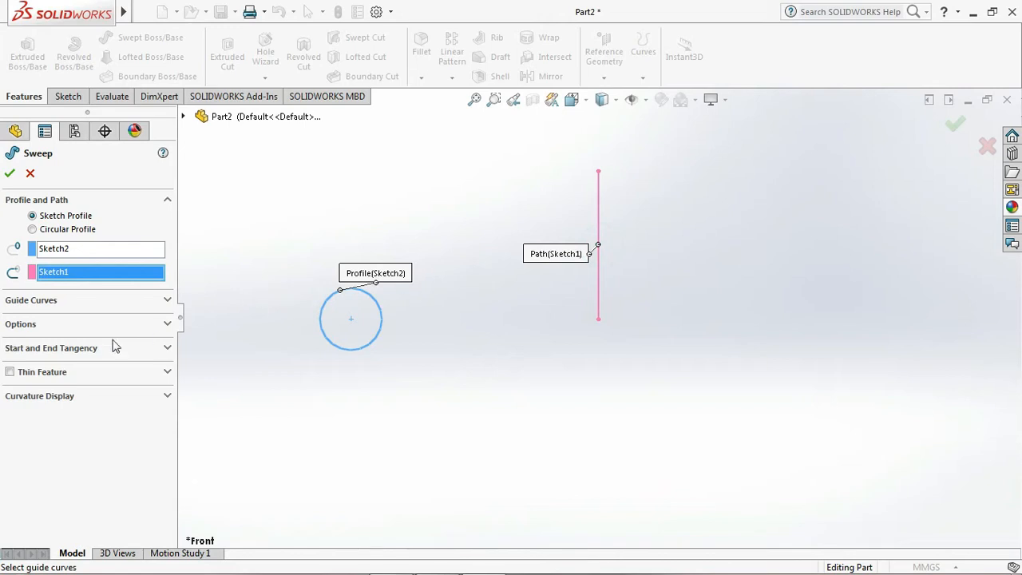
Step: Set the sweep's profile twist to Specify Twist Value
click(163, 328)
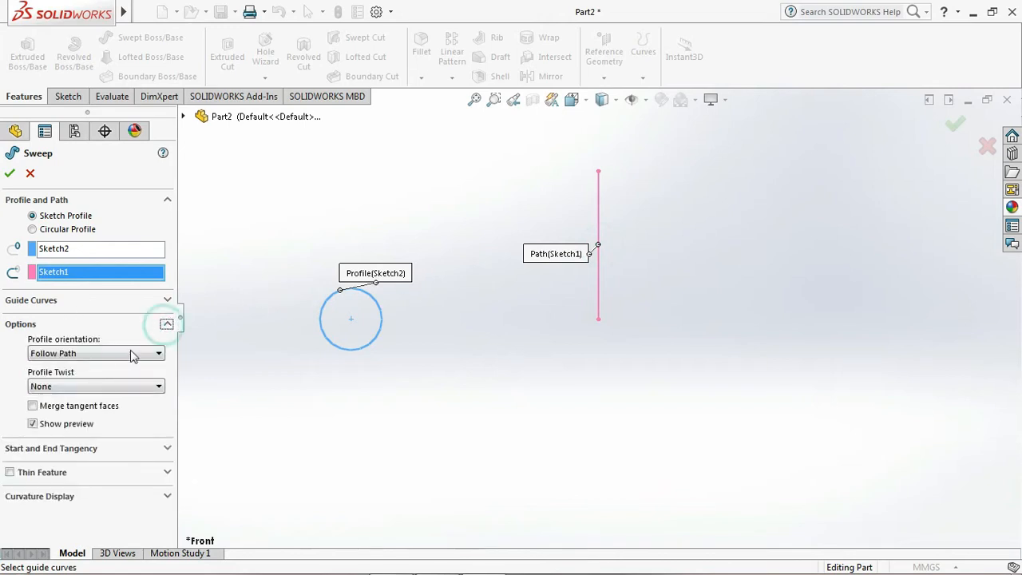
click(119, 390)
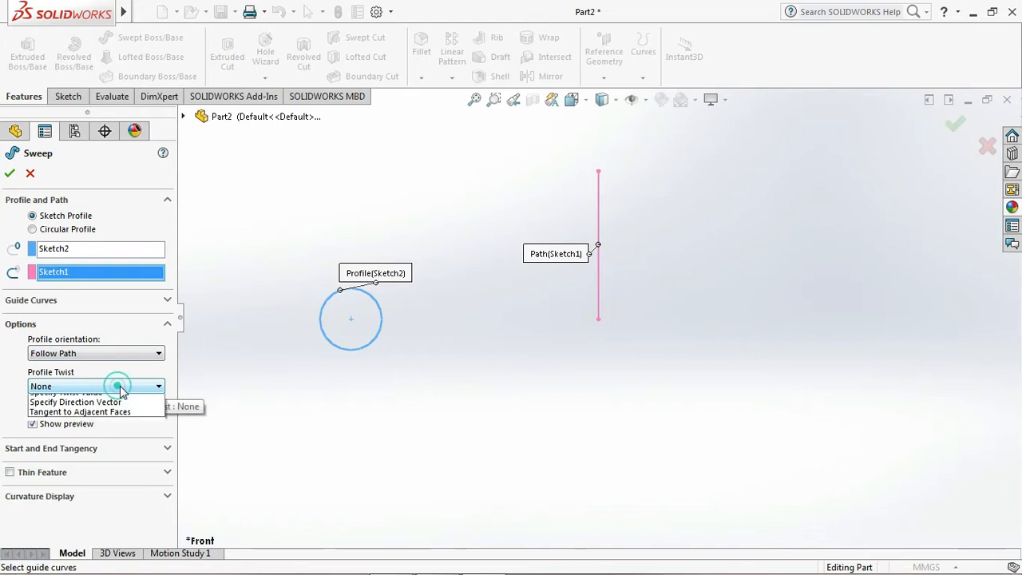
click(113, 392)
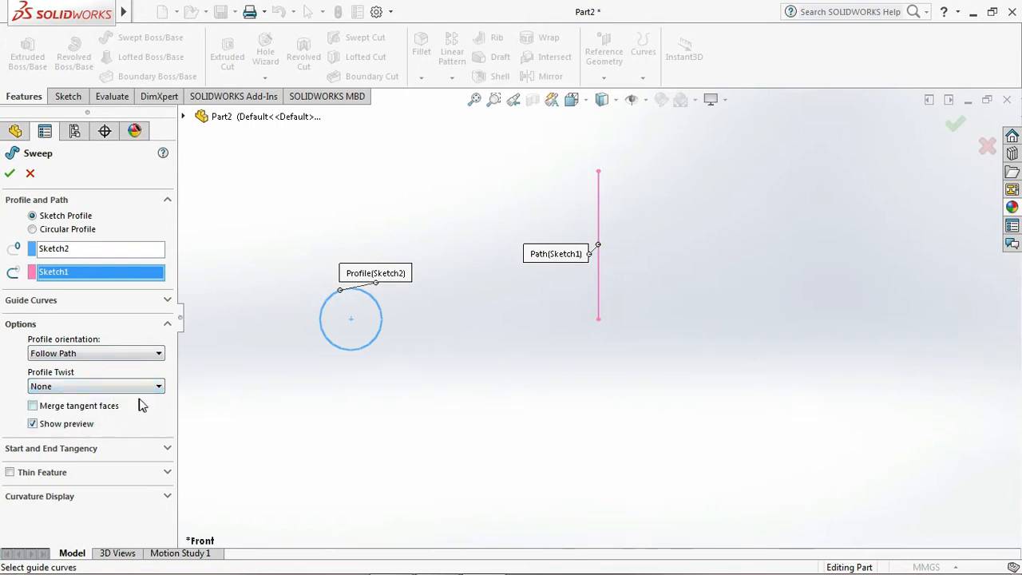
click(147, 386)
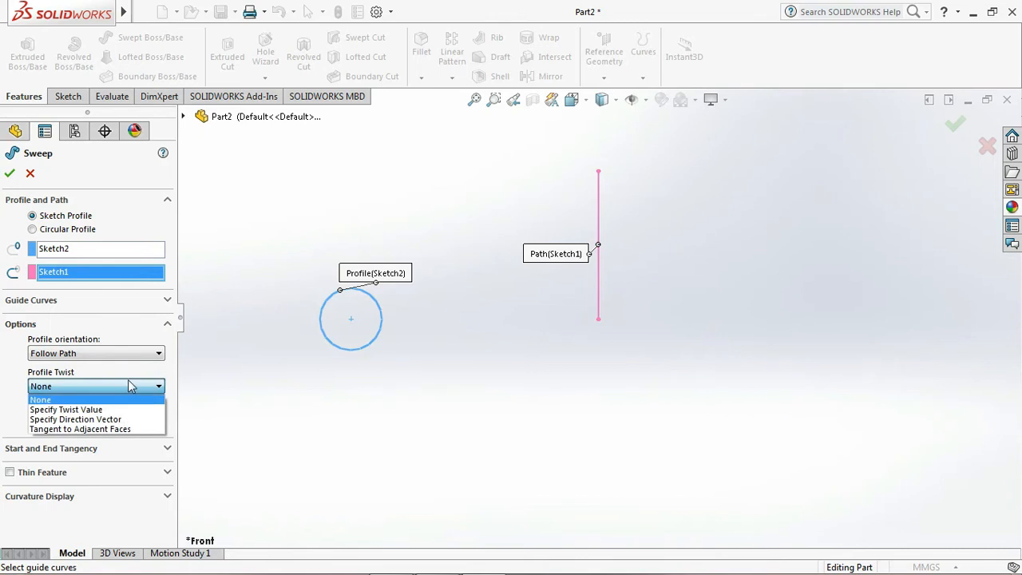
click(131, 386)
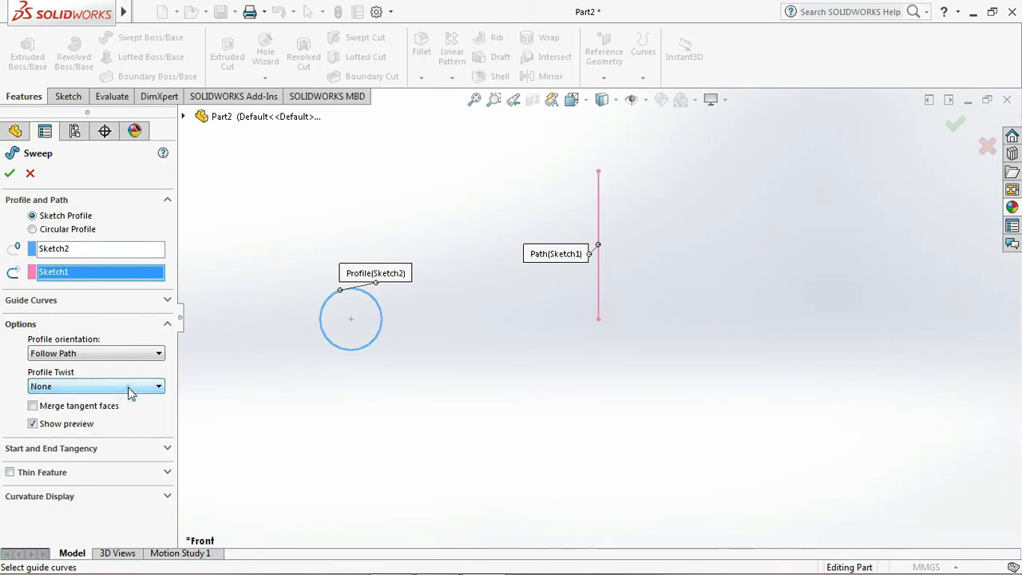
click(130, 388)
click(94, 411)
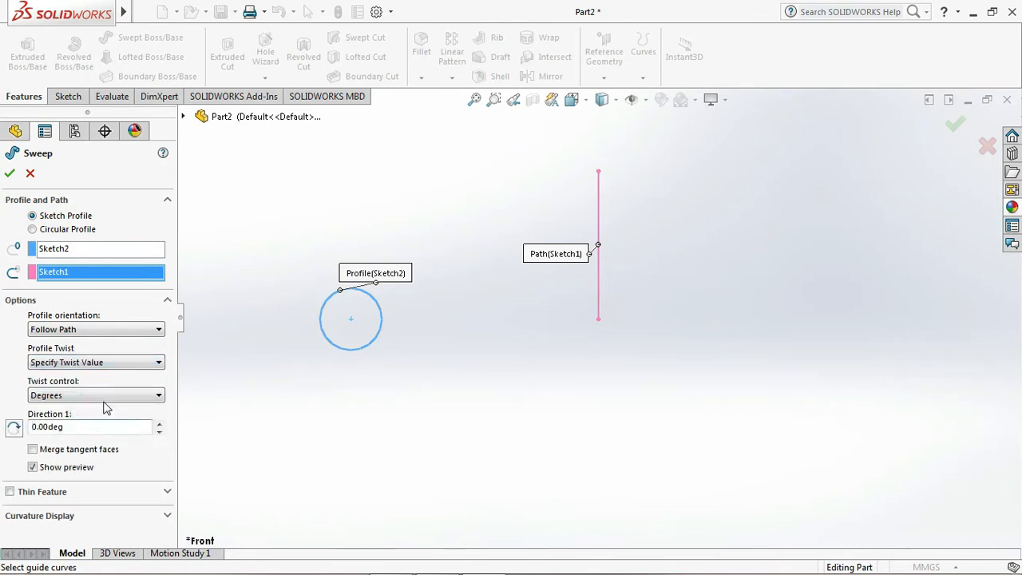
Step: Set the sweep's twist control to Revolutions with a value of 10
click(137, 397)
click(75, 426)
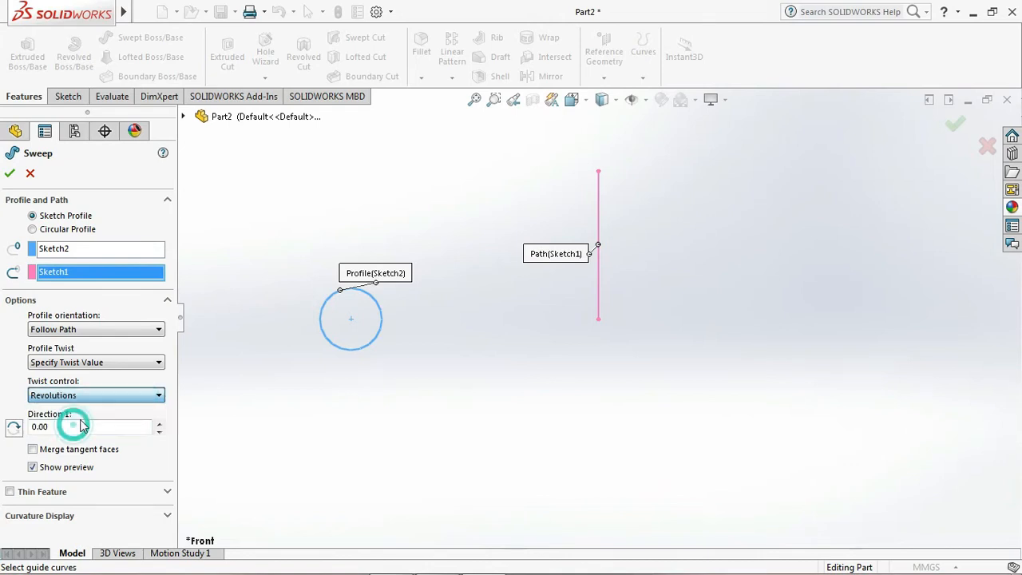
drag(69, 425, 36, 428)
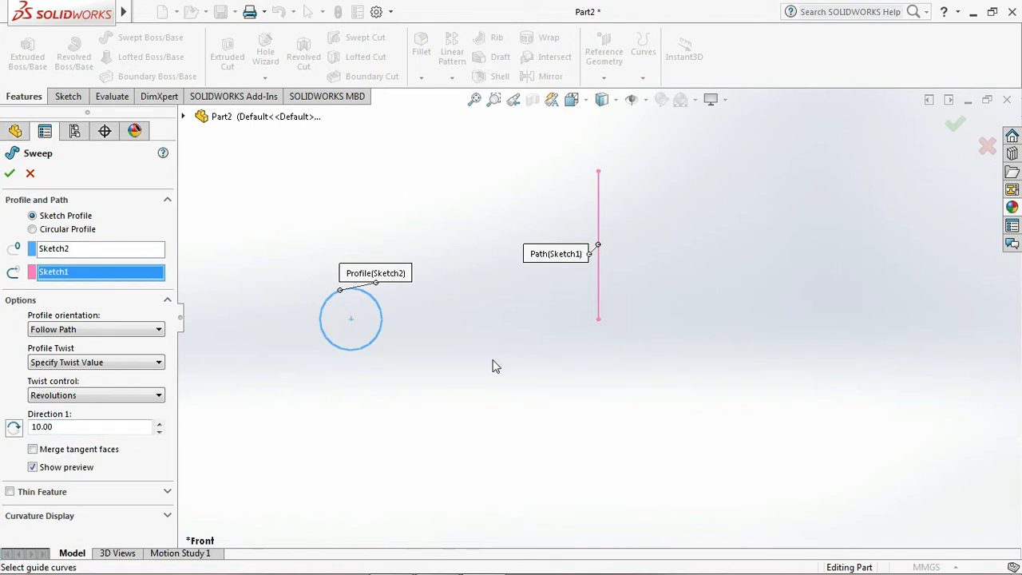
Step: Try the sweep with 8 revolutions, inspect its preview, and cancel the feature
double_click(63, 426)
text(8)
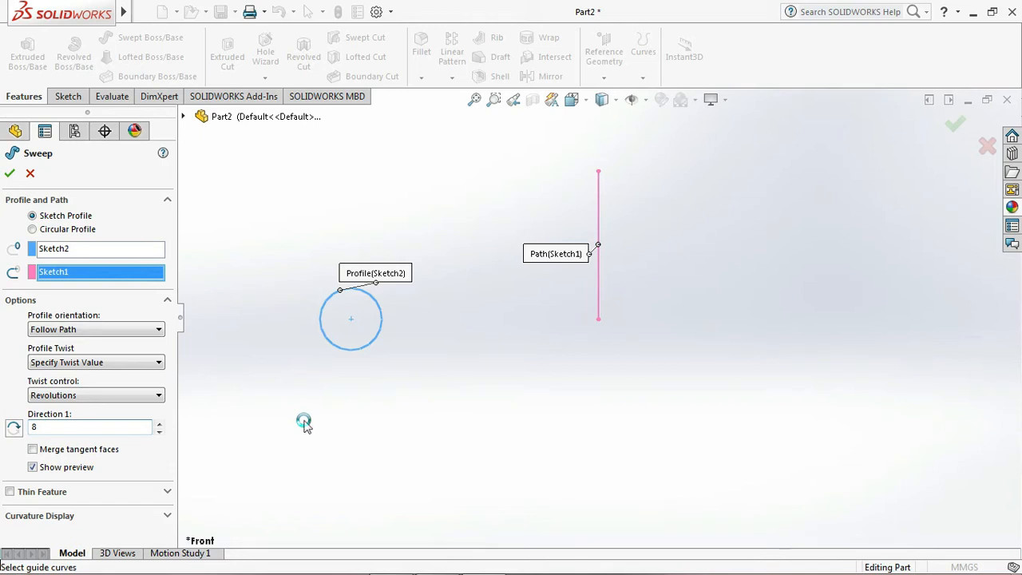
scroll(546, 245, up, 6)
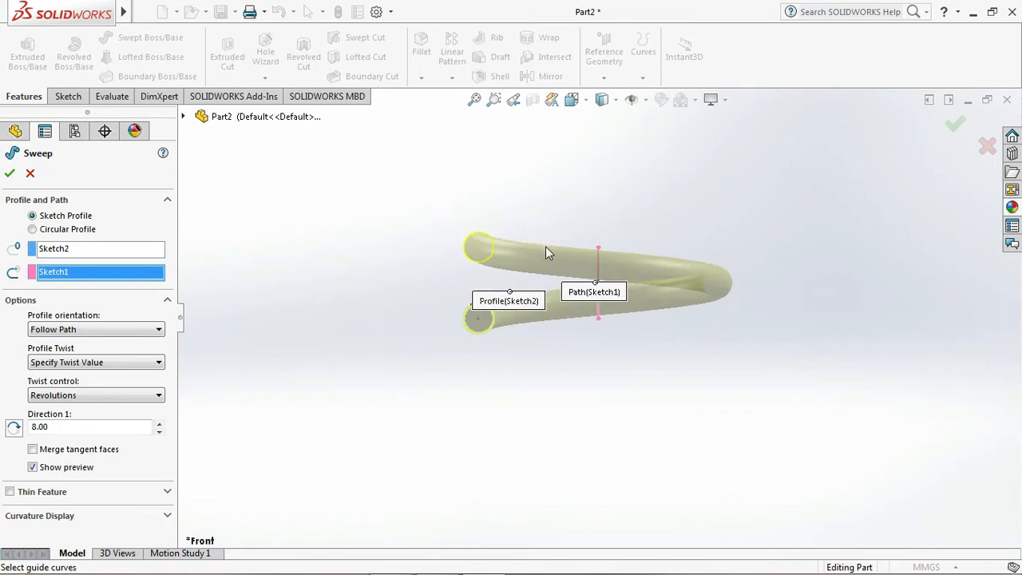
scroll(628, 292, down, 6)
scroll(587, 274, up, 5)
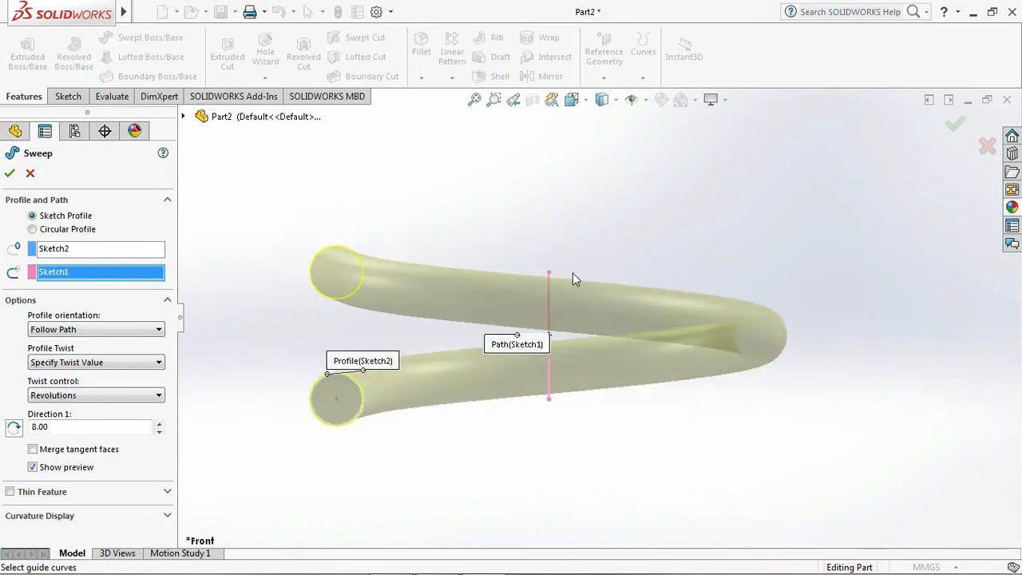
click(31, 174)
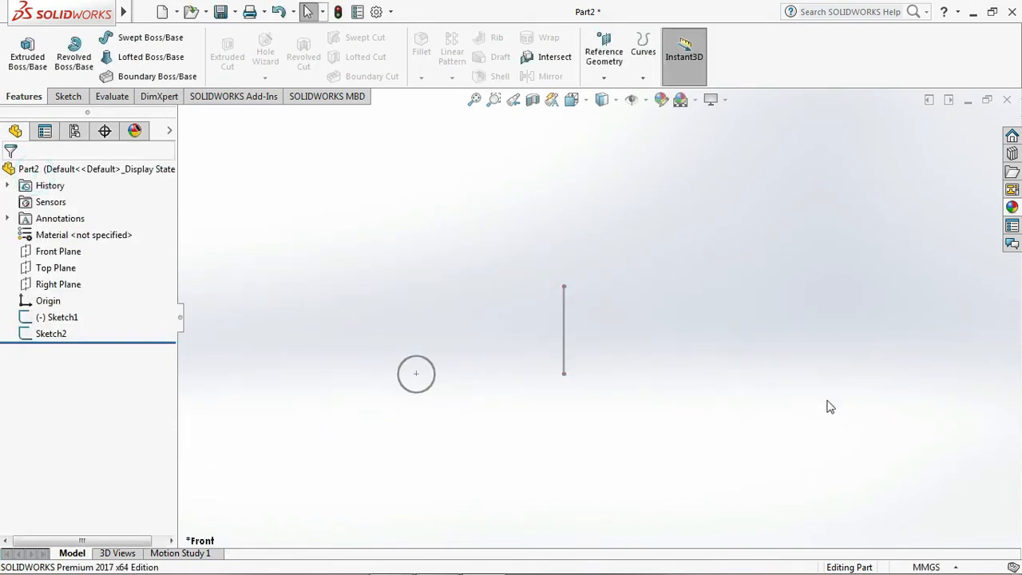
Step: Reopen the vertical line's sketch and stretch the line upward from the origin to a length of about 10.28 mm
double_click(563, 341)
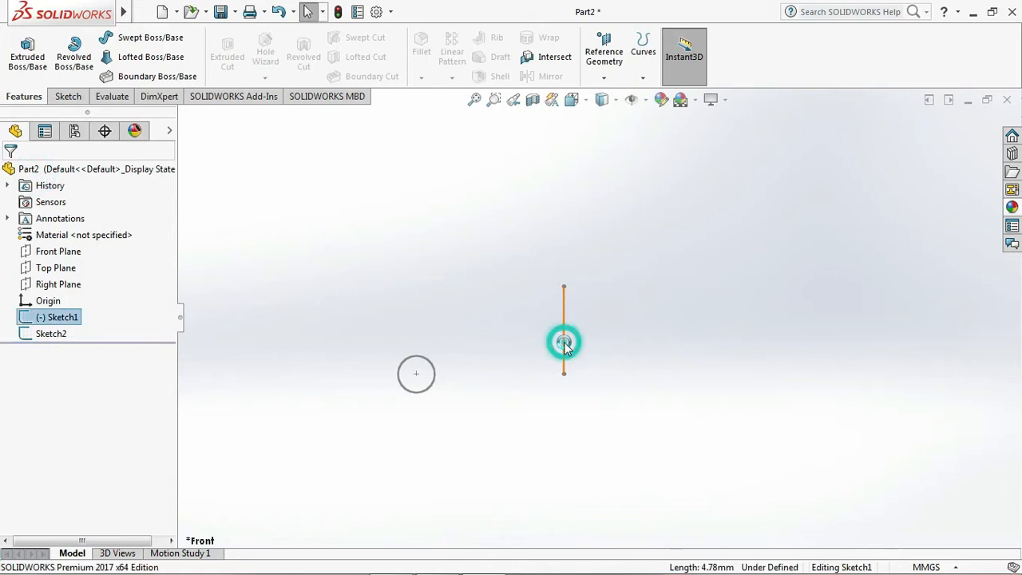
drag(564, 292, 582, 193)
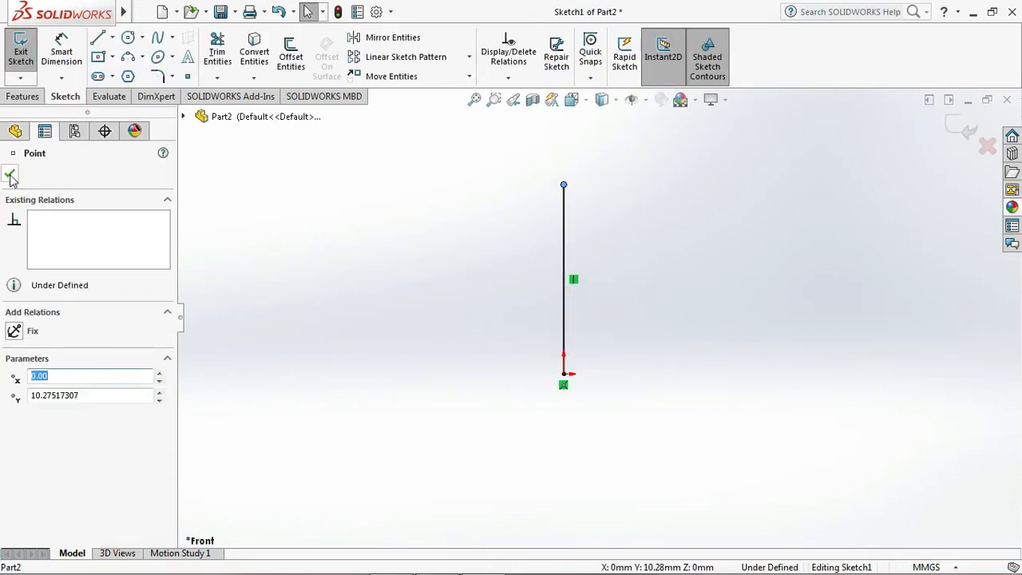
Step: Close the line sketch and set up a sweep with the 2 mm circle as profile and the vertical line as path
click(10, 176)
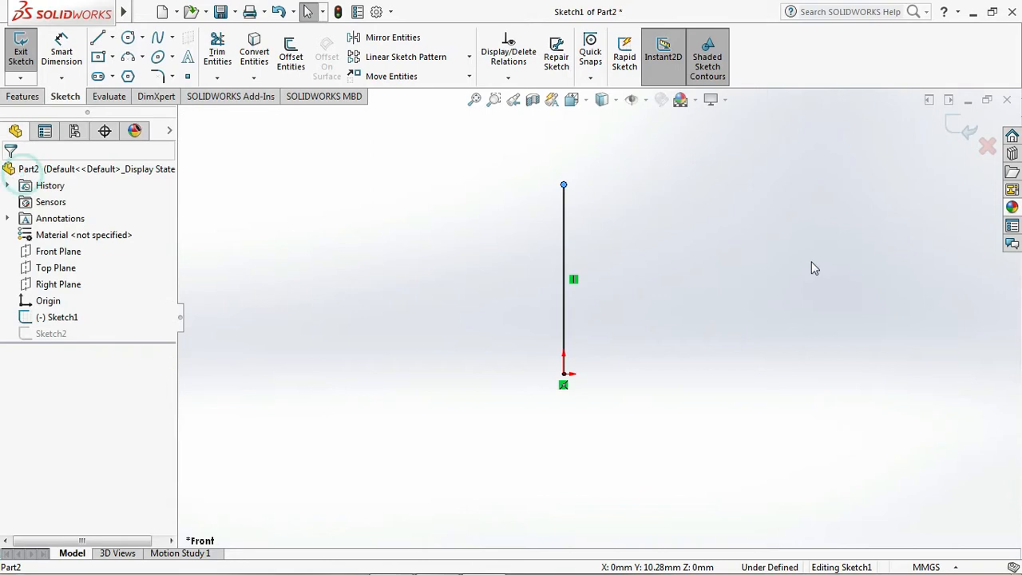
click(950, 132)
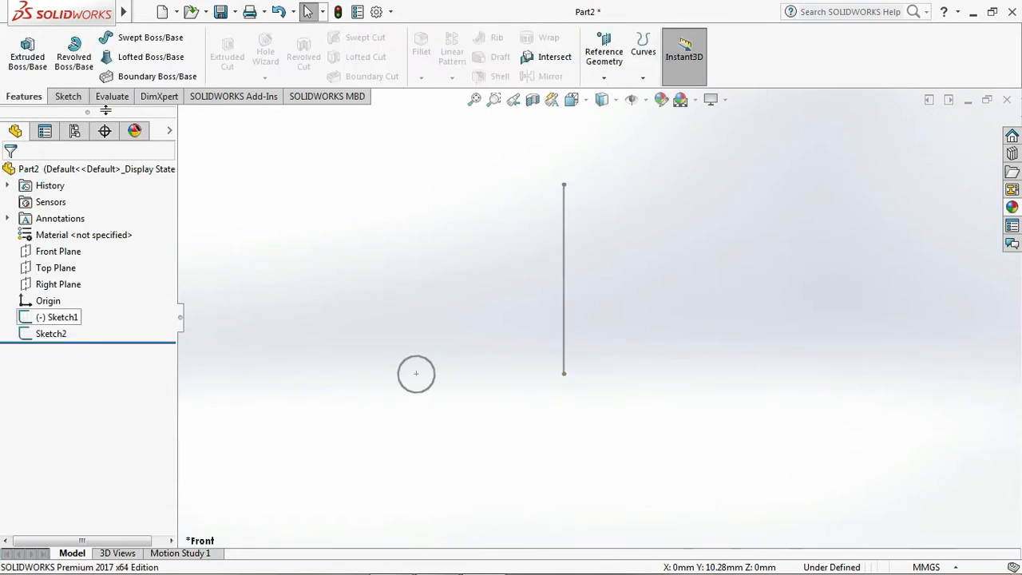
click(113, 40)
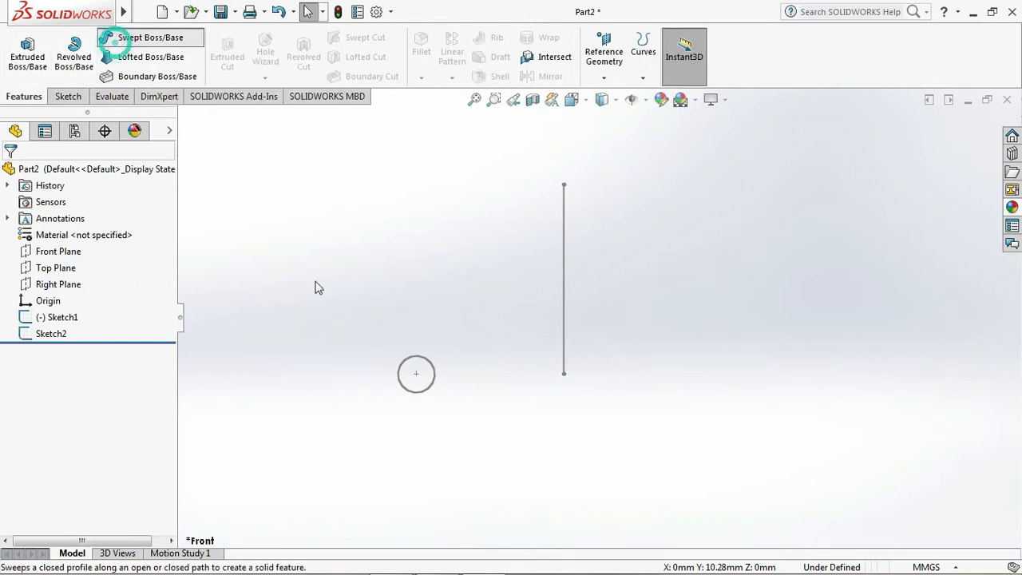
click(421, 356)
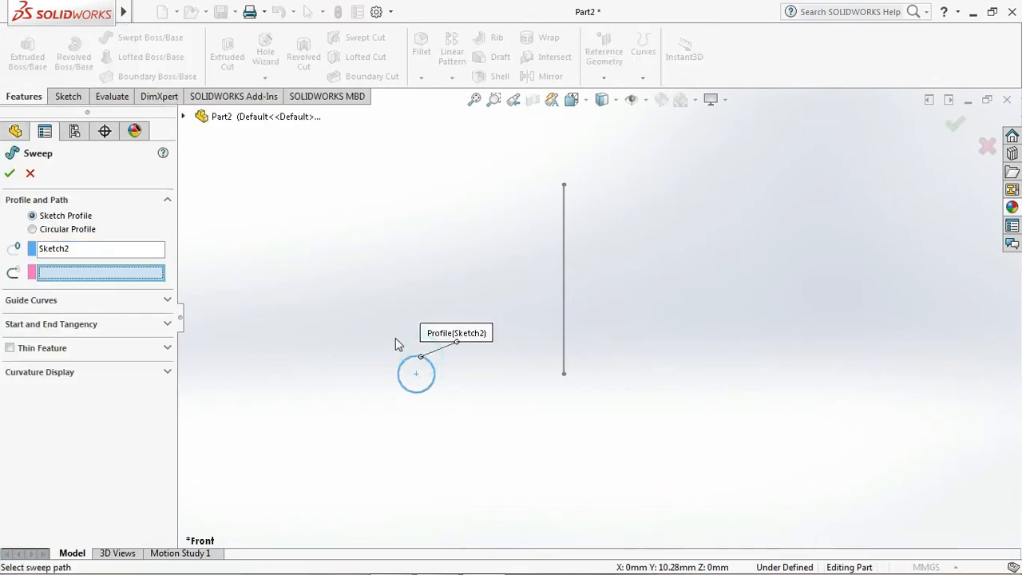
click(564, 272)
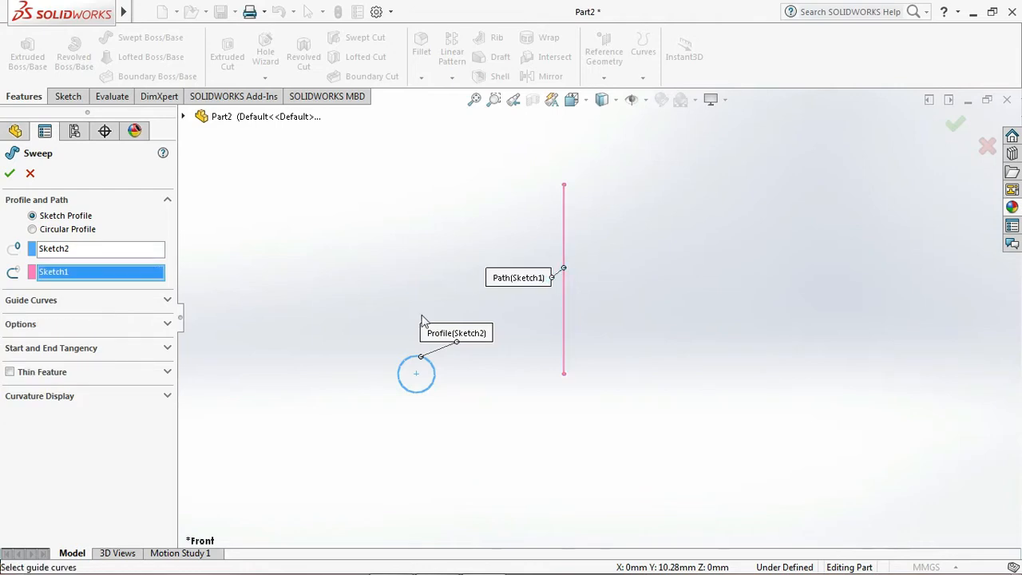
Step: Specify the sweep's profile twist as 10 revolutions and create the feature
click(148, 326)
click(72, 387)
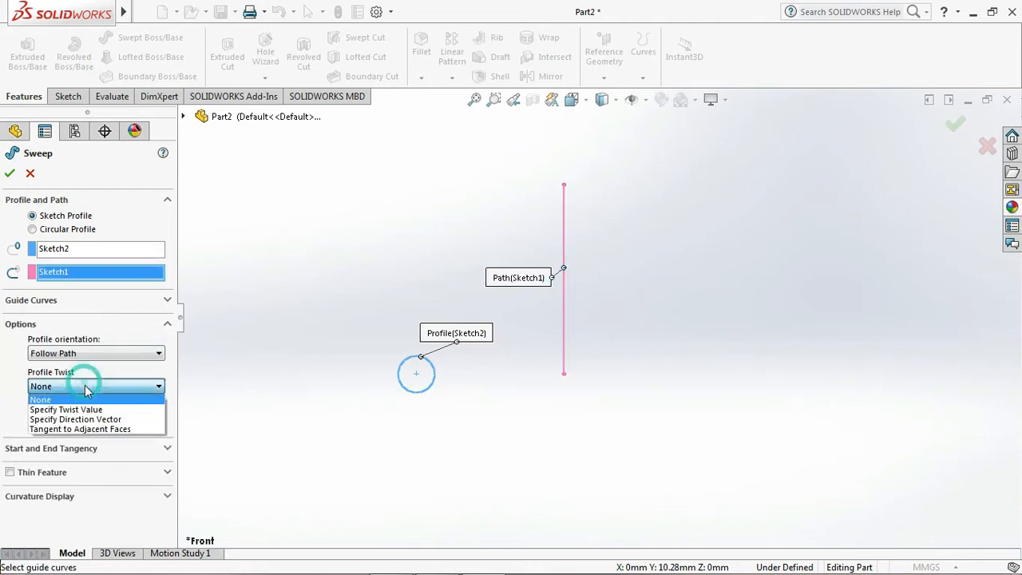
click(74, 408)
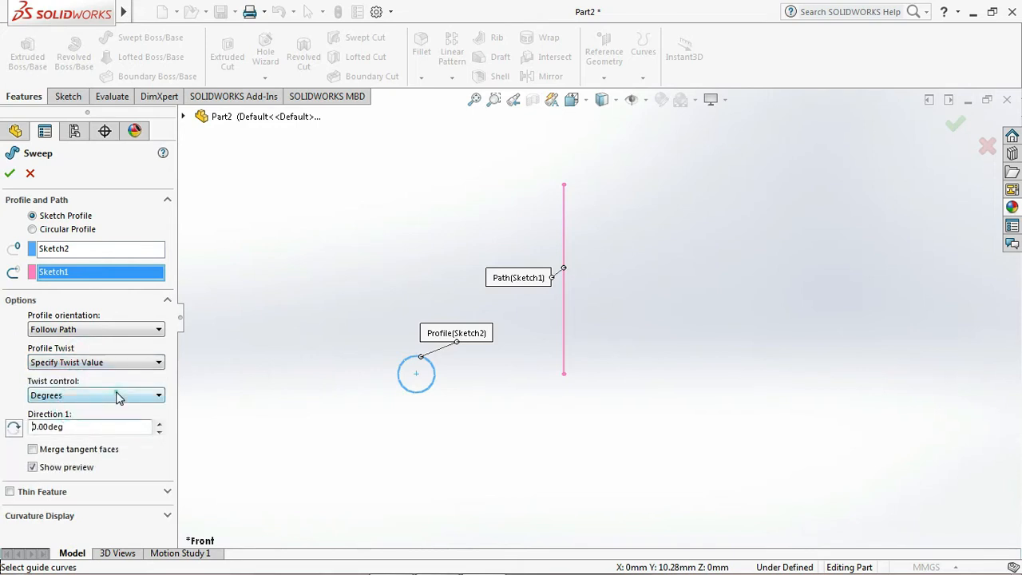
click(118, 397)
click(79, 429)
click(64, 426)
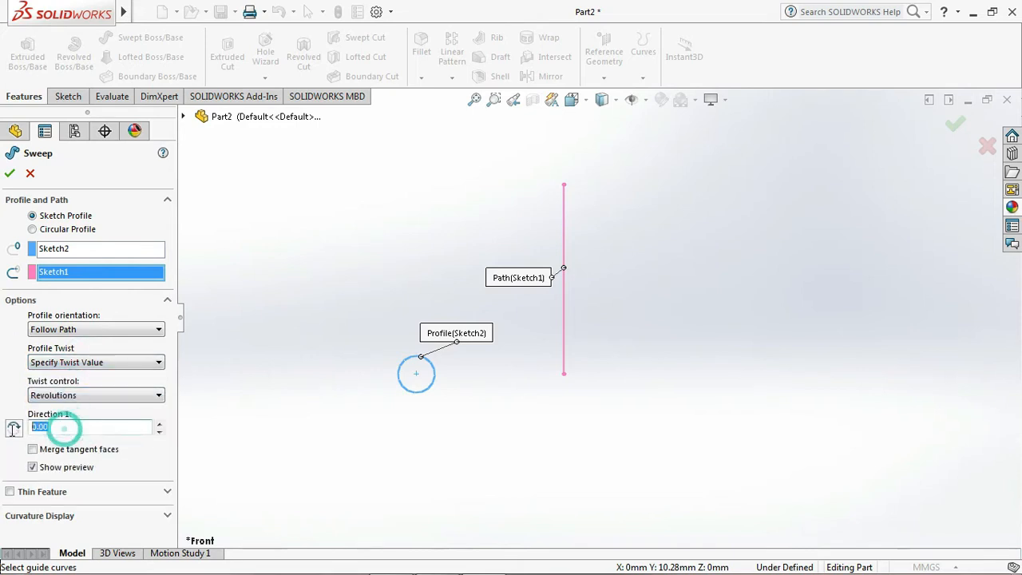
text(10)
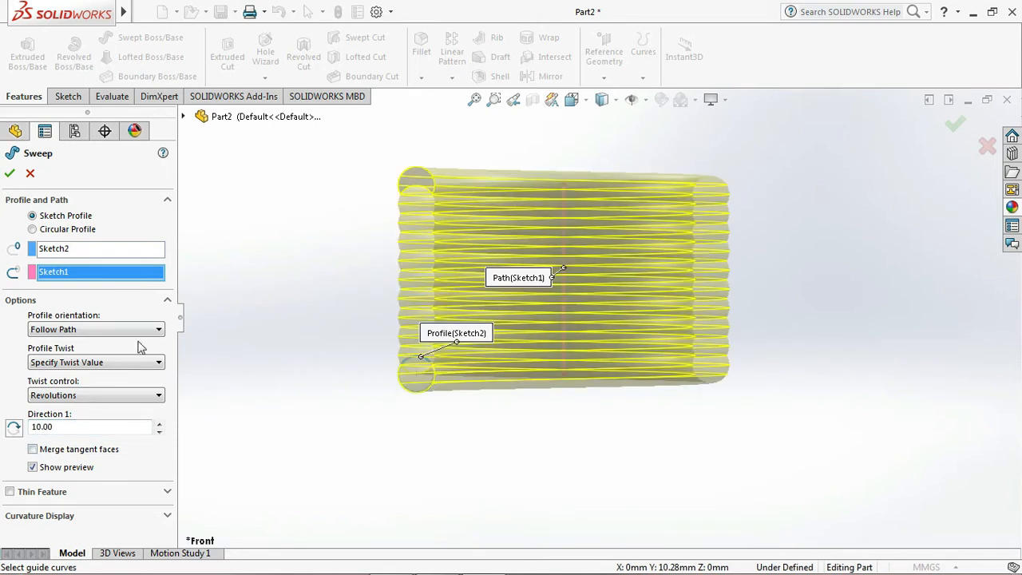
click(14, 176)
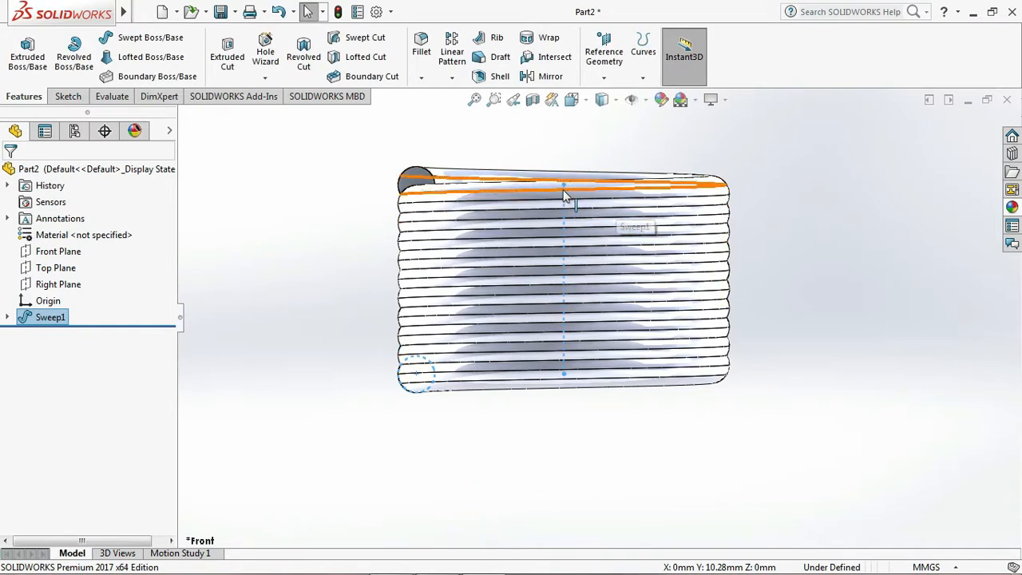
Step: Reopen the sweep's path sketch, stretch the vertical line to about 34.02 mm, and rebuild the spring
click(6, 318)
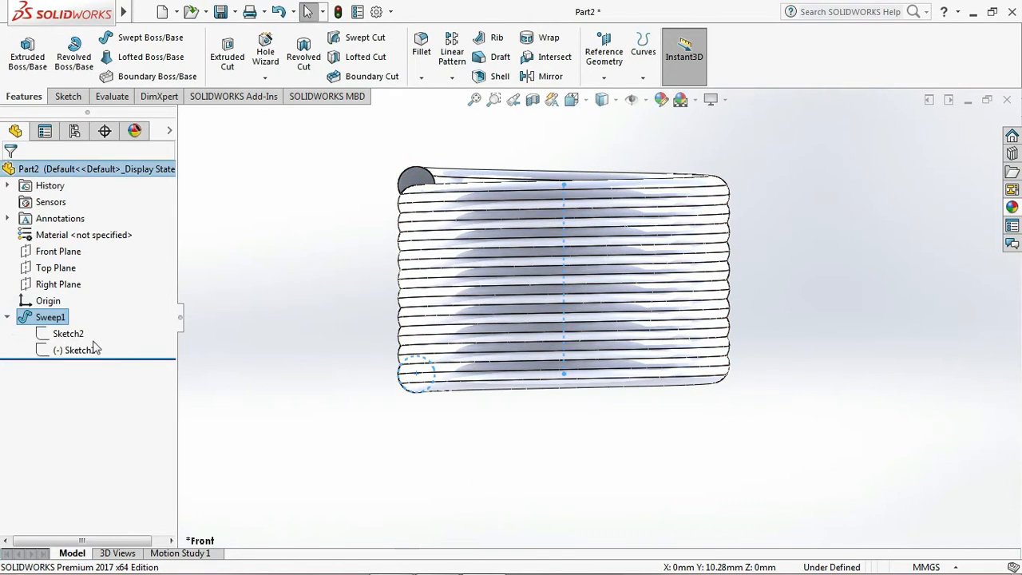
click(70, 335)
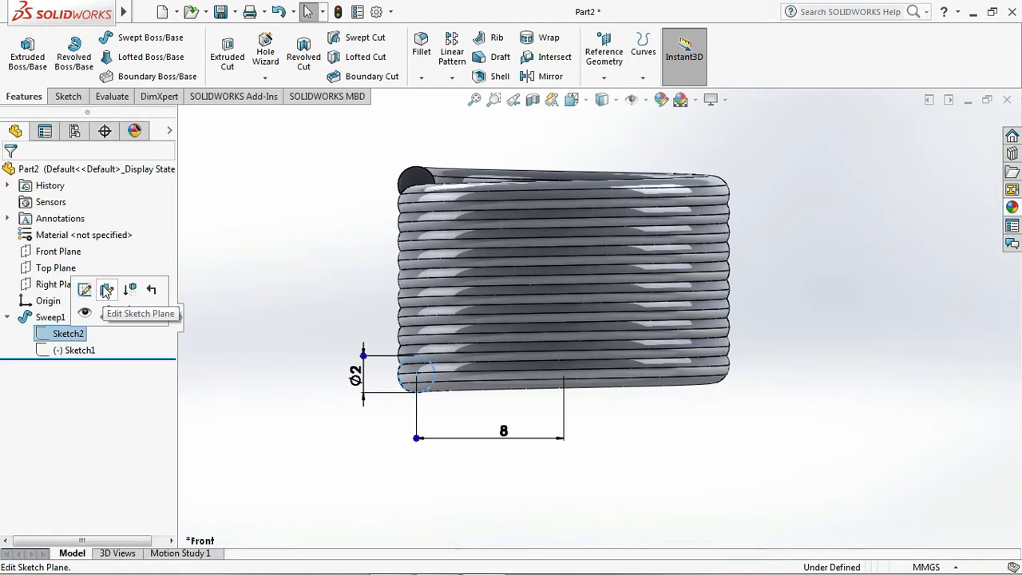
click(78, 355)
click(89, 311)
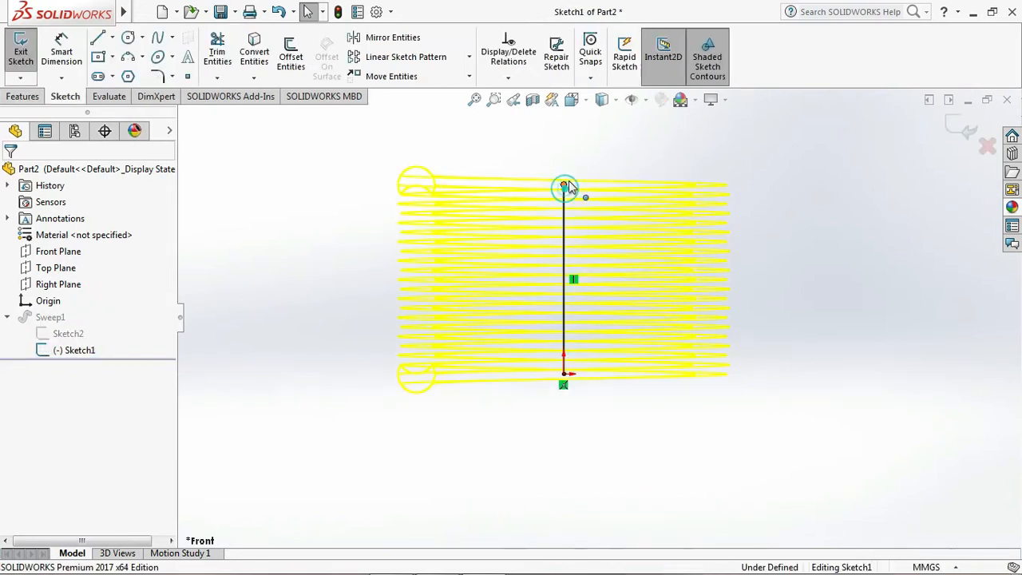
drag(564, 185, 576, 98)
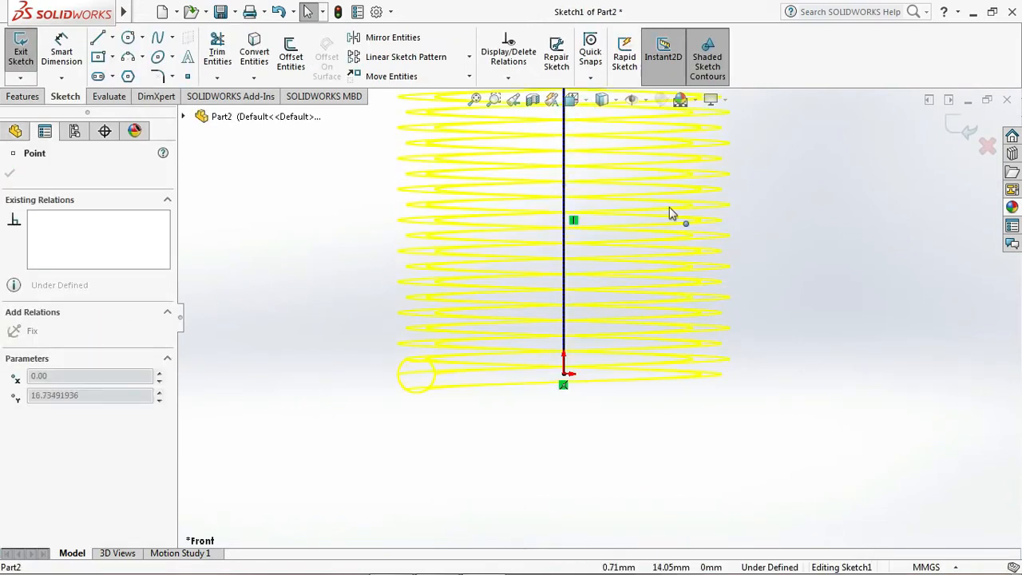
click(603, 271)
scroll(750, 284, up, 4)
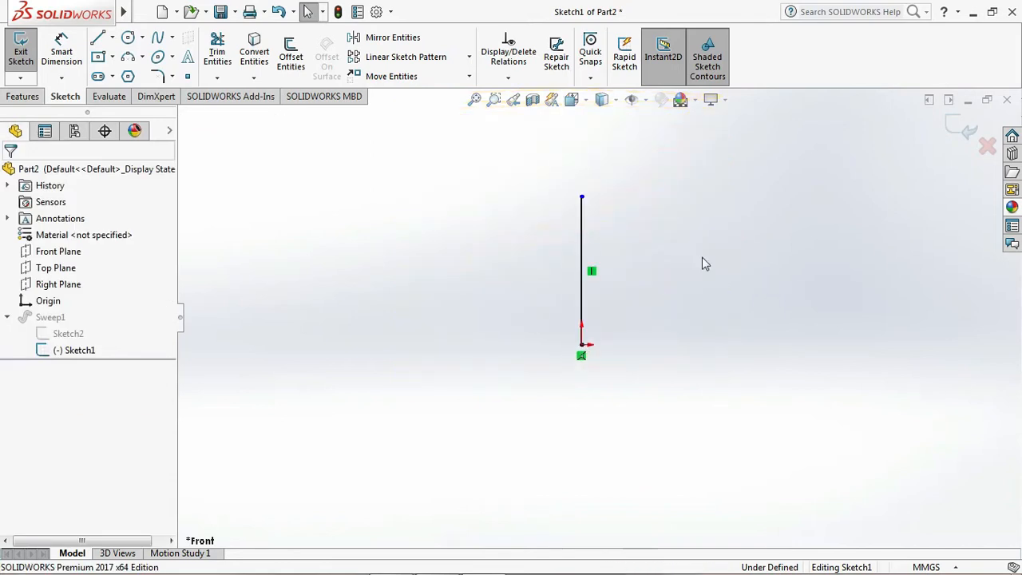
mouse_move(586, 200)
mouse_down()
mouse_move(580, 167)
mouse_move(592, 215)
mouse_move(595, 182)
mouse_up()
scroll(728, 215, up, 2)
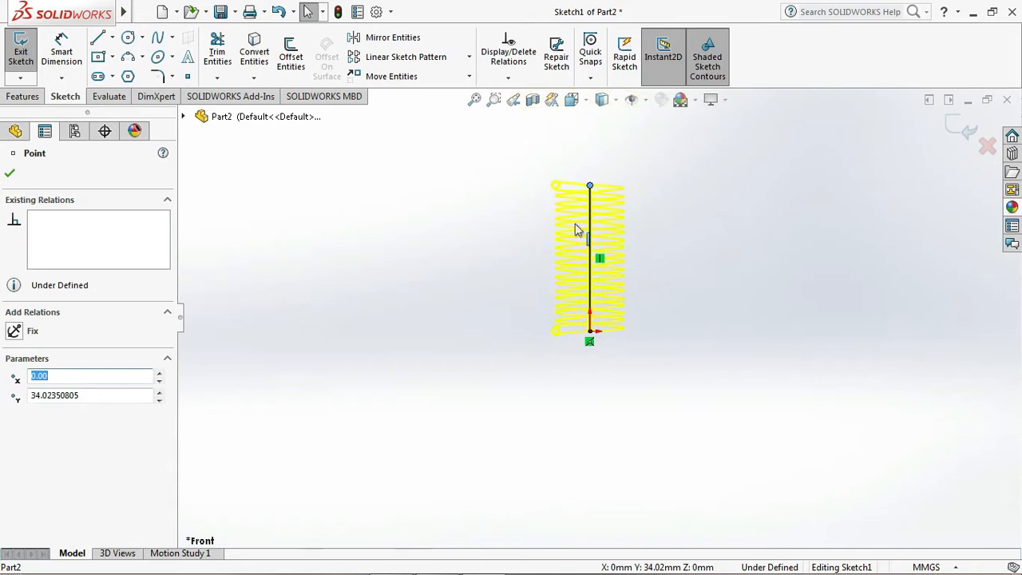
click(10, 174)
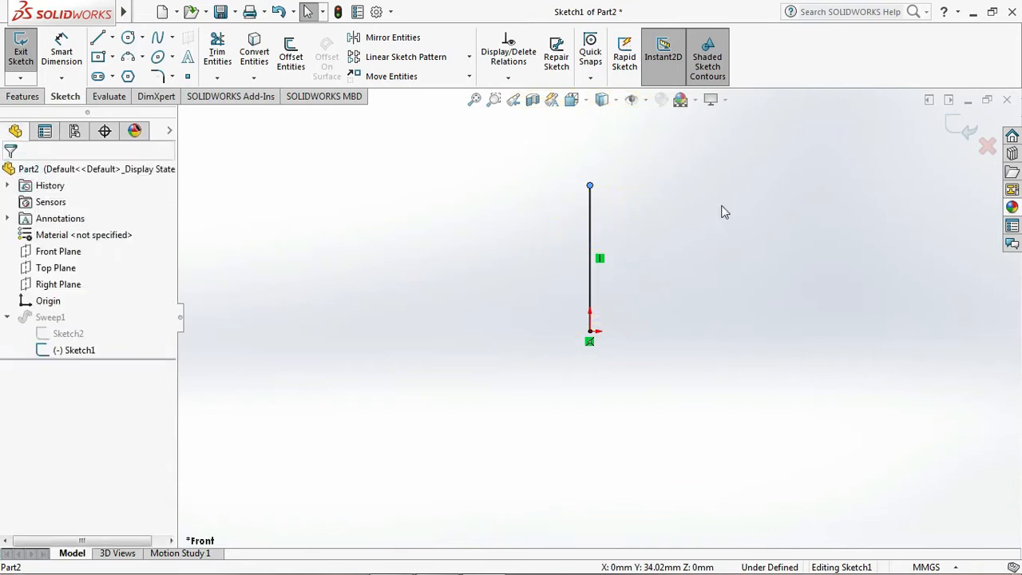
click(958, 124)
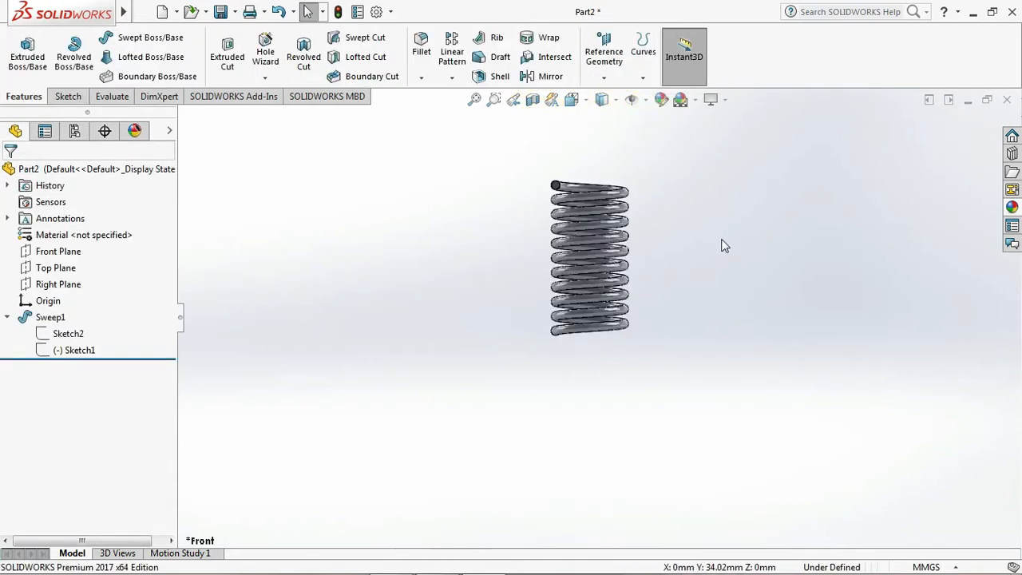
Step: Trim the spring's lower end flat with a surface cut using the Top Plane
scroll(627, 241, down, 2)
scroll(440, 243, down, 2)
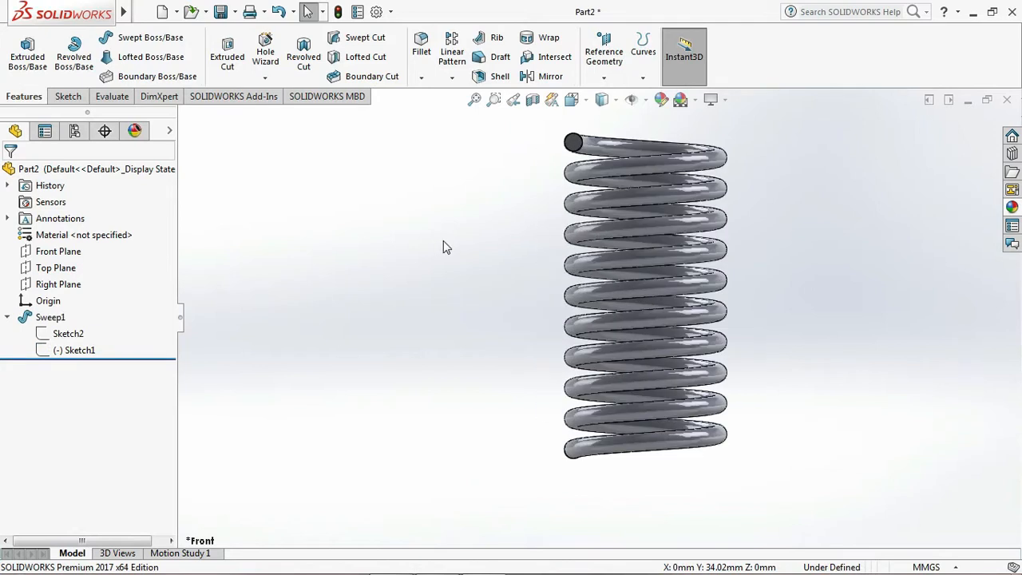
key(Down)
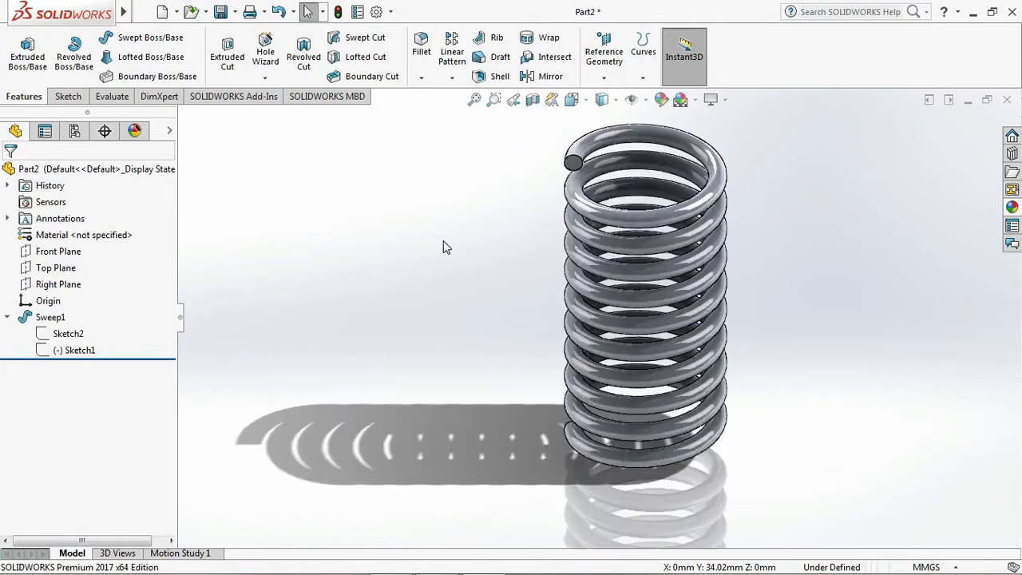
scroll(405, 320, up, 3)
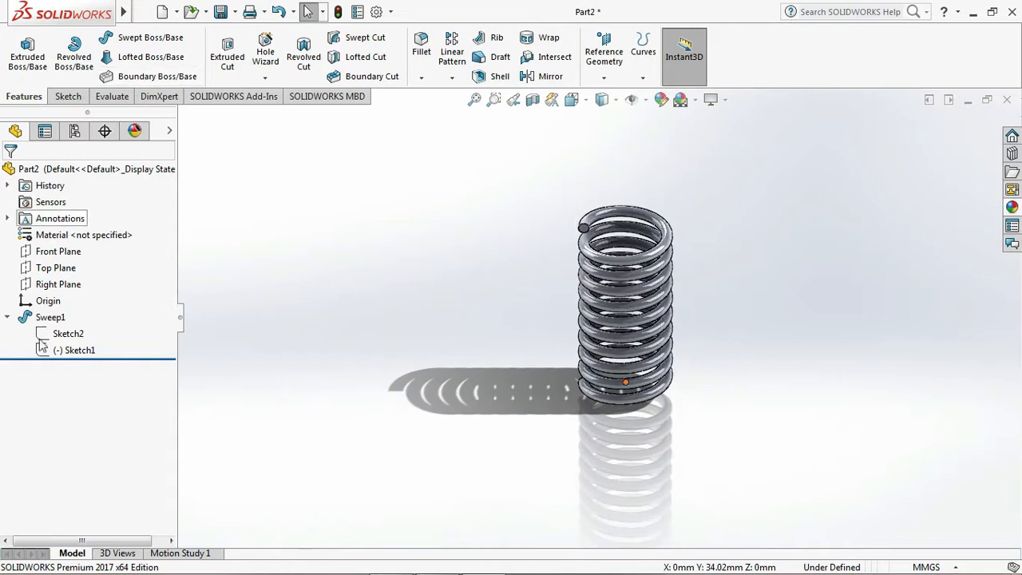
click(54, 270)
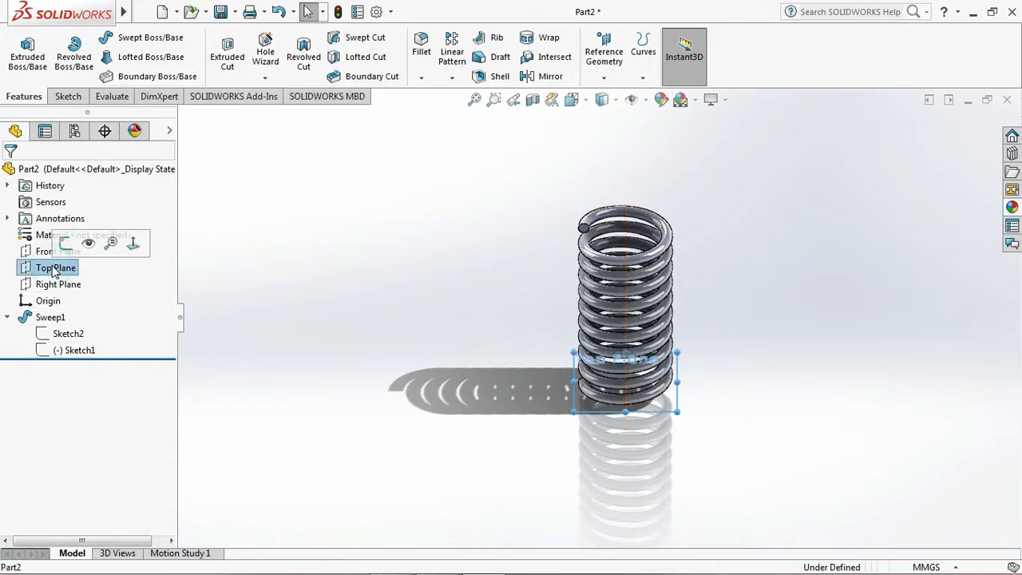
click(230, 11)
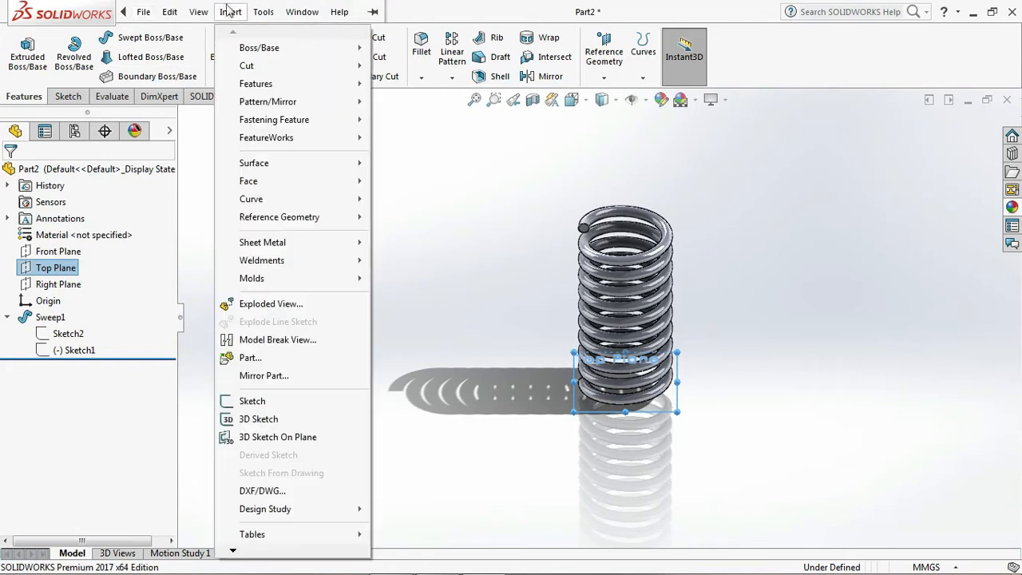
mouse_move(269, 65)
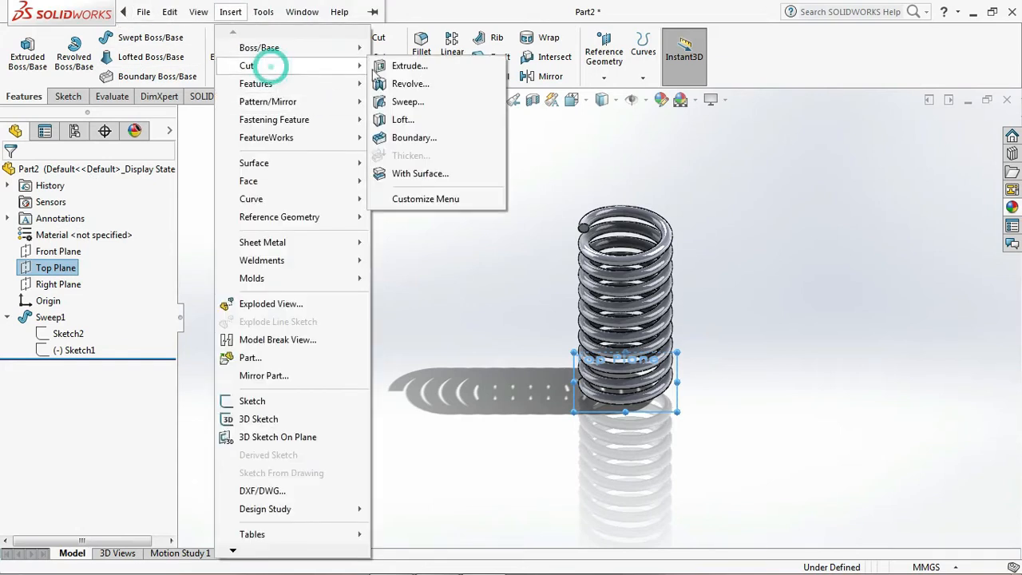
click(419, 173)
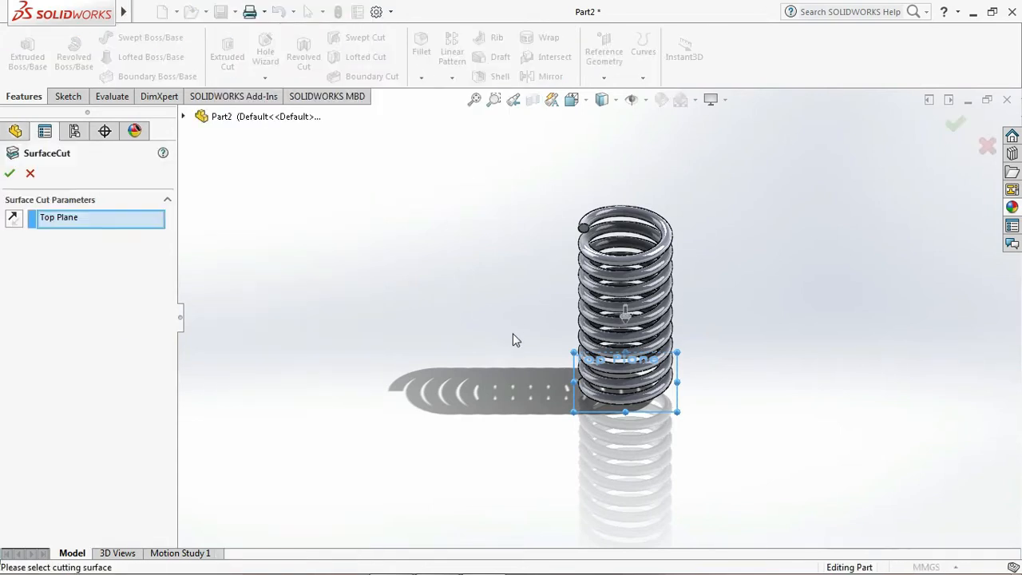
click(10, 174)
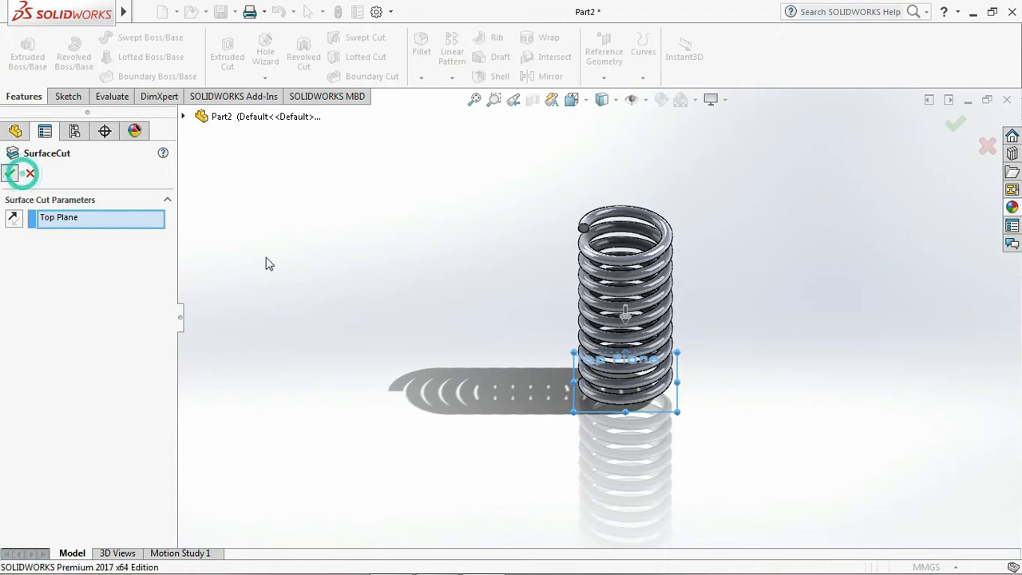
Step: Tilt the spring to show its cut end and switch off the realistic reflective display
click(405, 326)
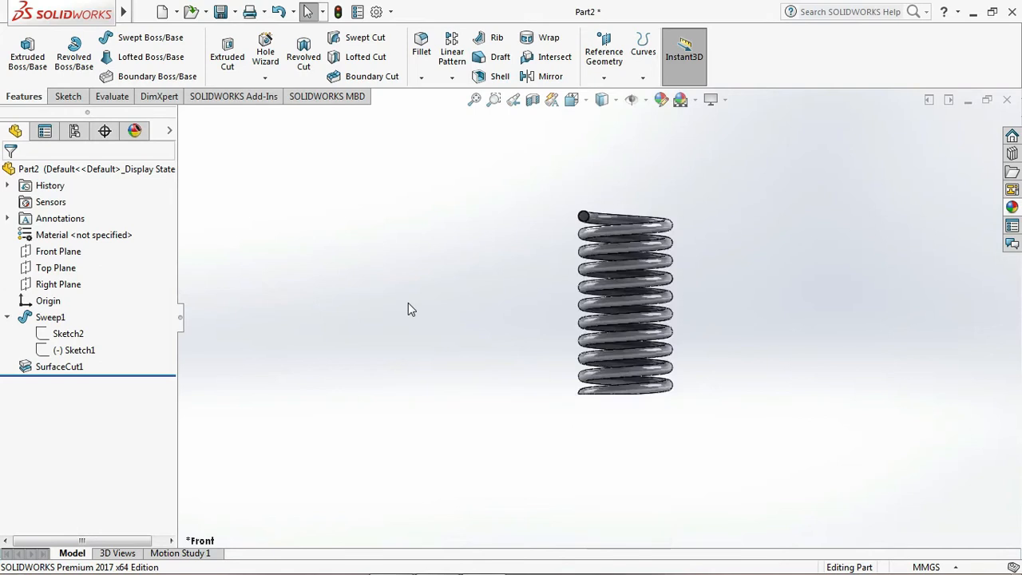
key(Up)
key(Up)
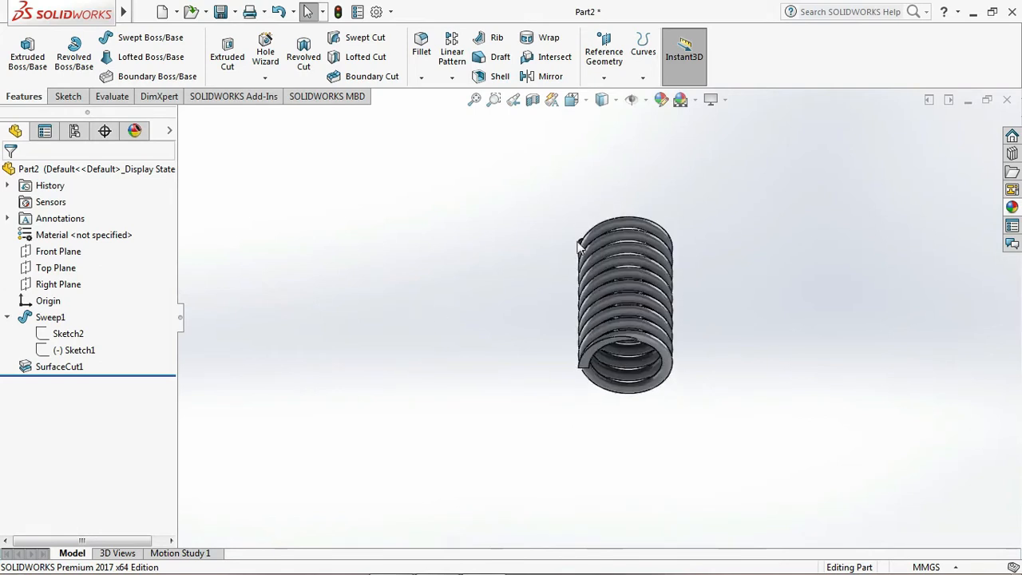
click(725, 102)
click(762, 123)
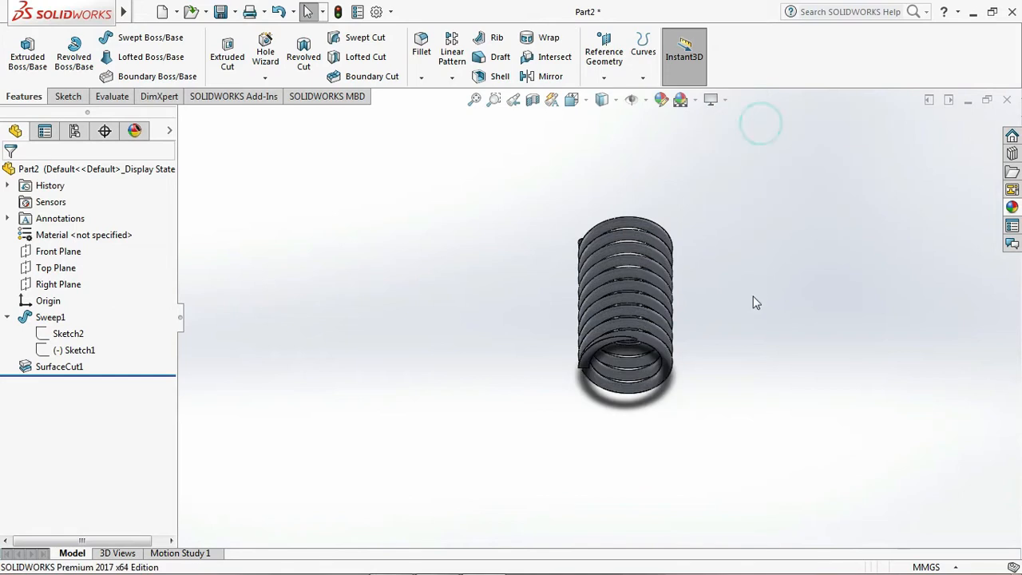
click(404, 308)
Step: Examine the trimmed spring in the front view and from tilted angles, including its flat lower end
key(ctrl+1)
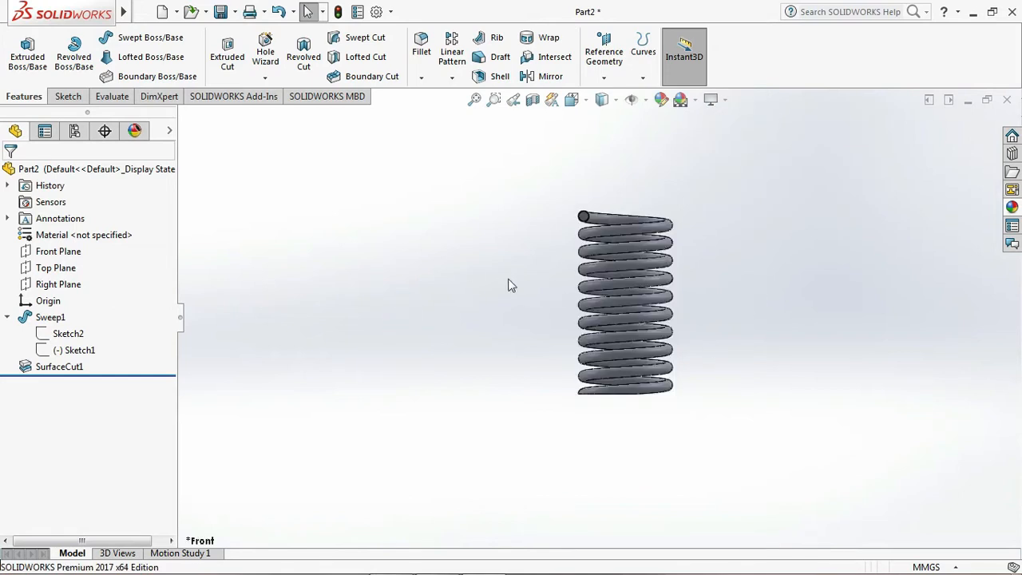
scroll(598, 278, down, 3)
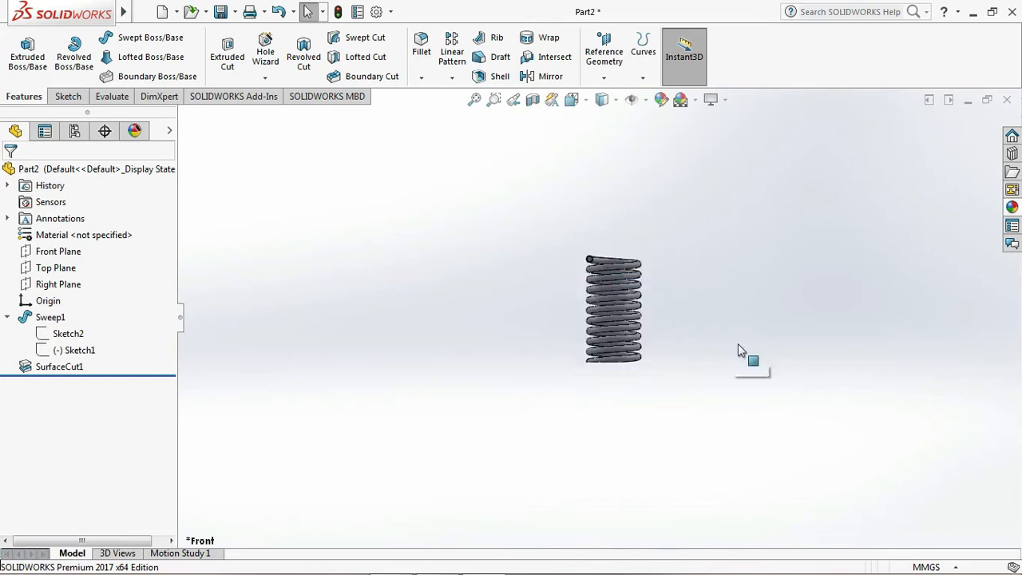
scroll(742, 351, up, 5)
scroll(328, 246, down, 1)
key(Up)
key(Up)
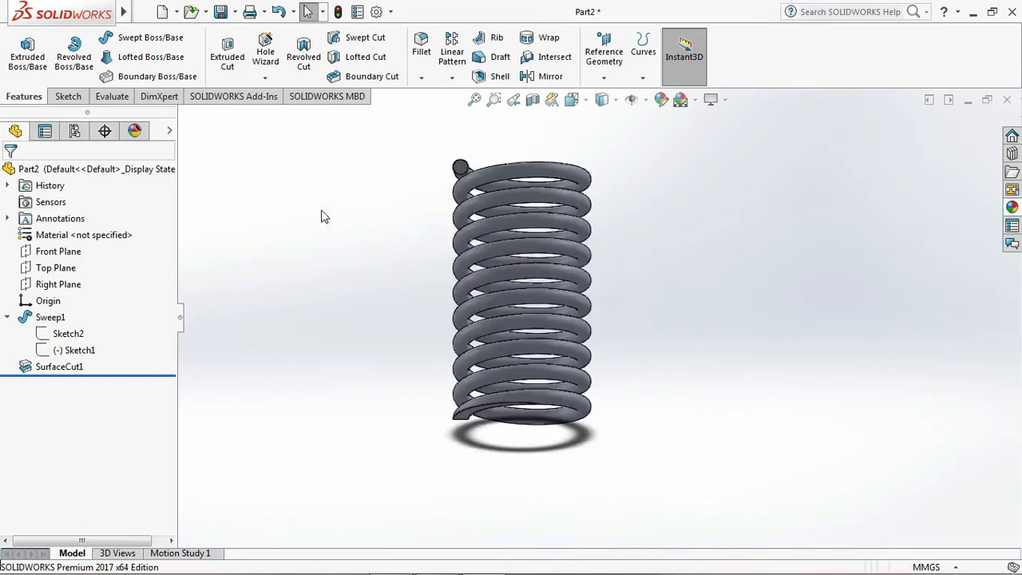
key(Down)
key(Down)
key(Down)
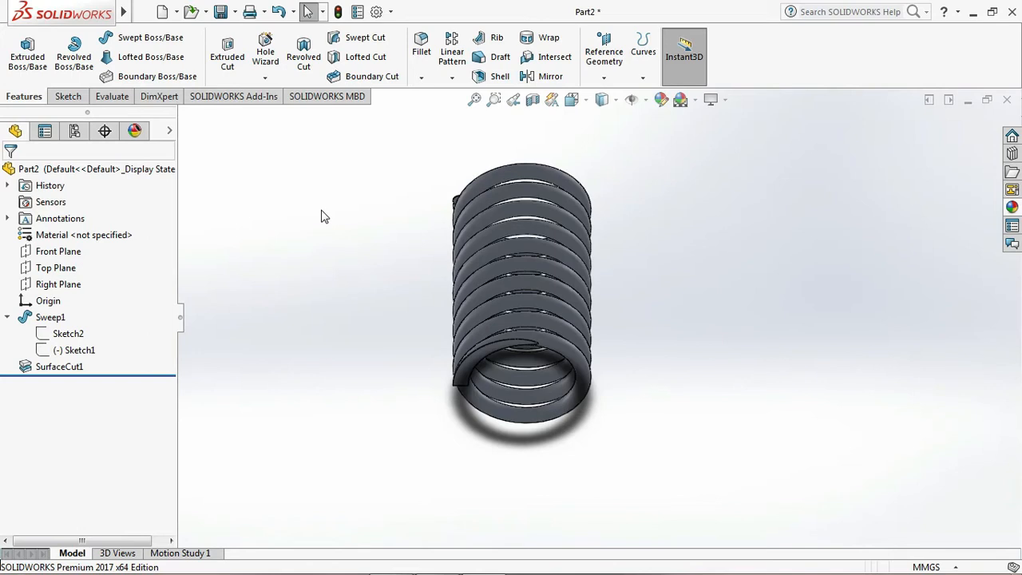
Step: Assign AISI 304 from the Steel materials to the spring part
right_click(86, 238)
click(135, 253)
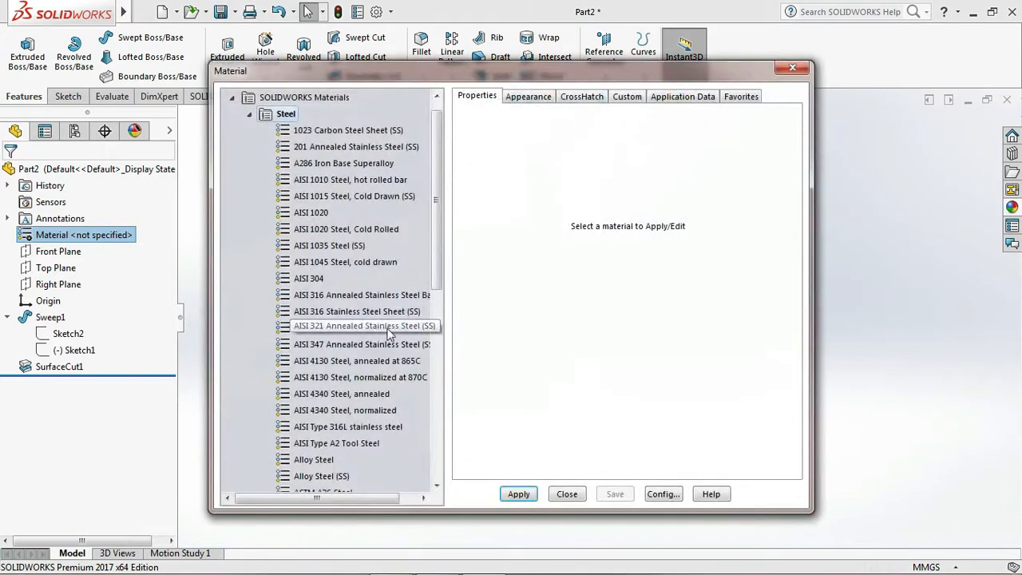
click(313, 279)
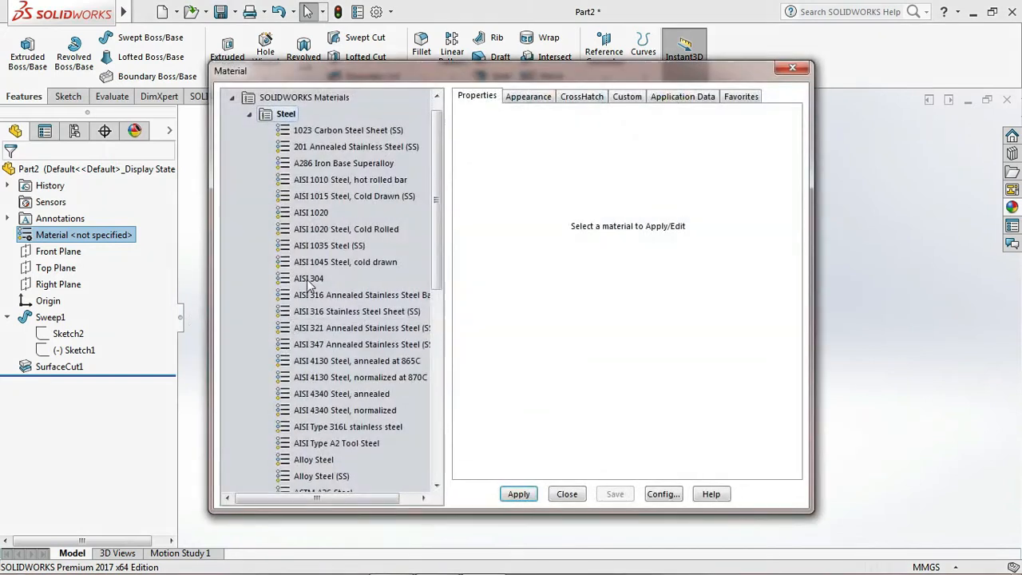
click(532, 495)
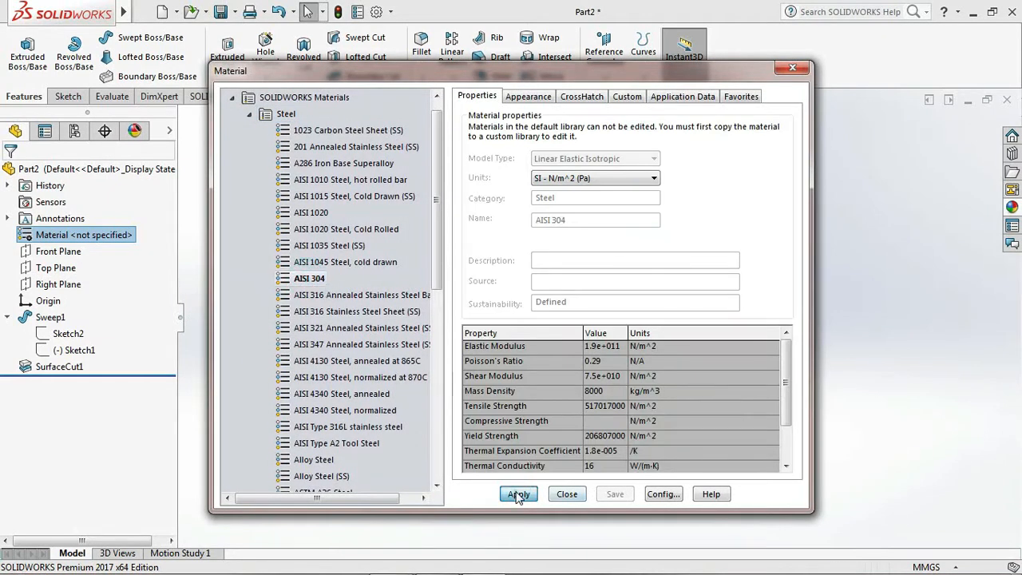
click(567, 493)
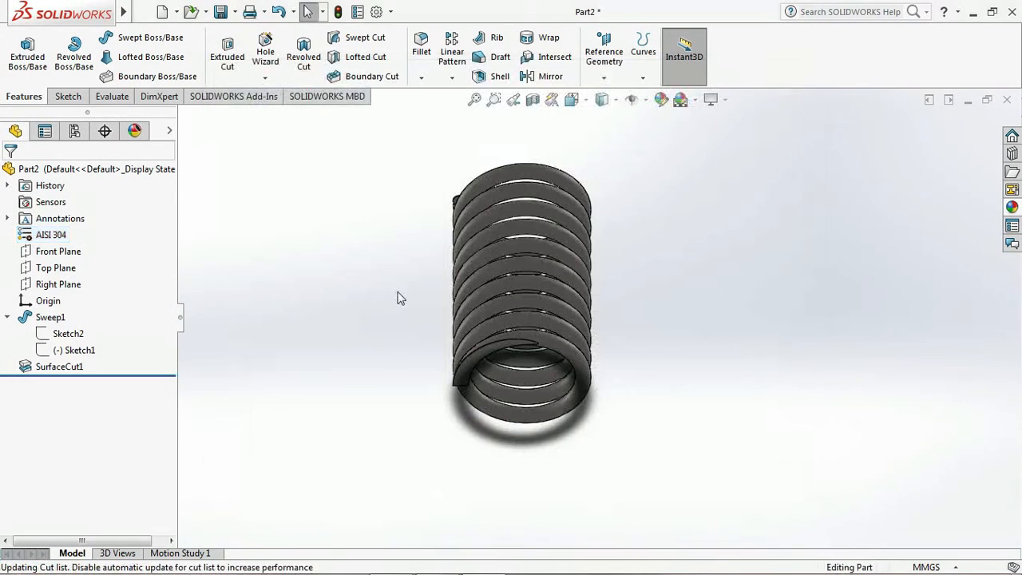
Step: Save the spring part as NICE SPRING in the SPRING FILE folder
key(Down)
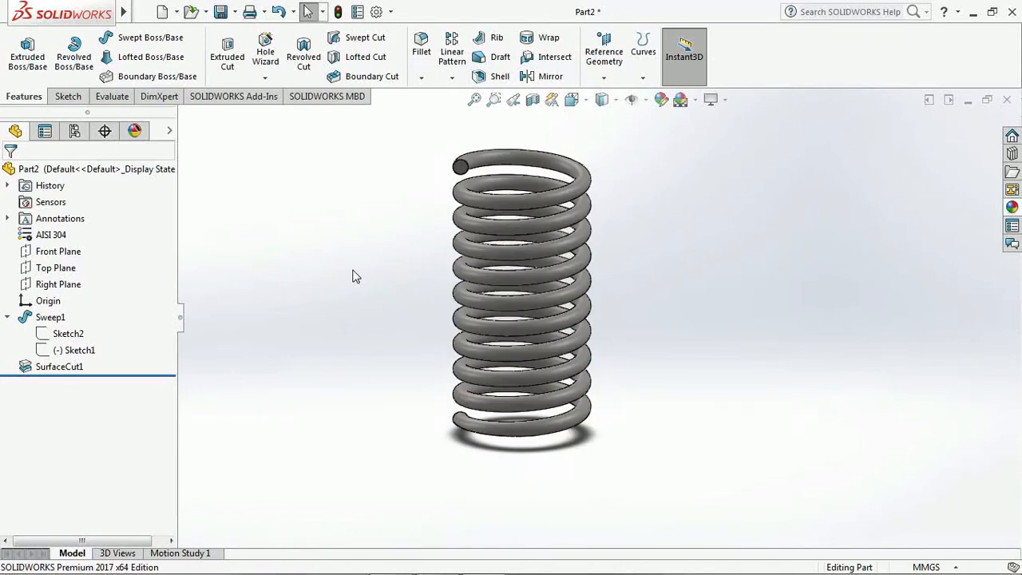
scroll(652, 217, up, 2)
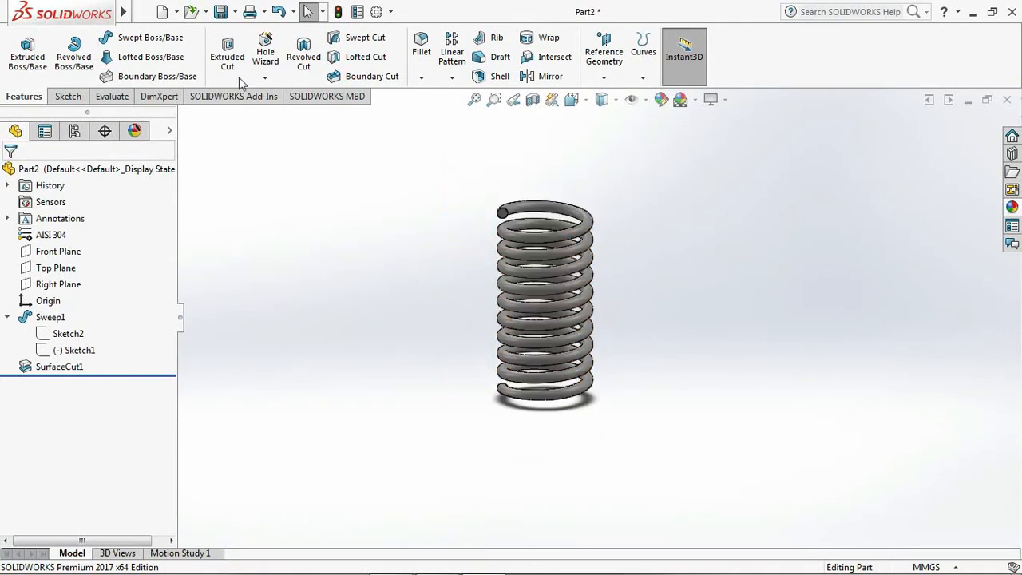
click(220, 13)
text(N)
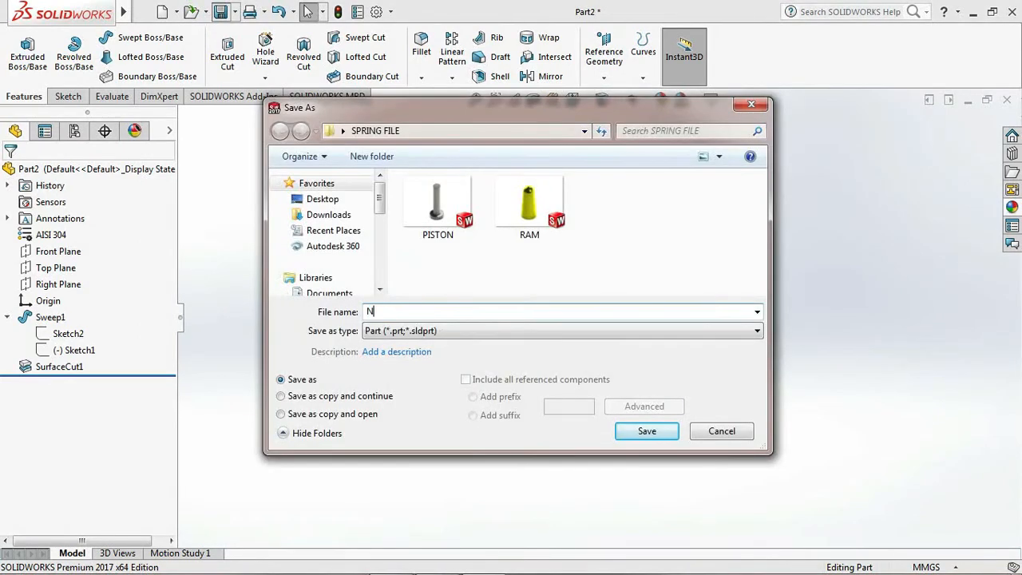
text(ICE)
click(477, 312)
click(647, 431)
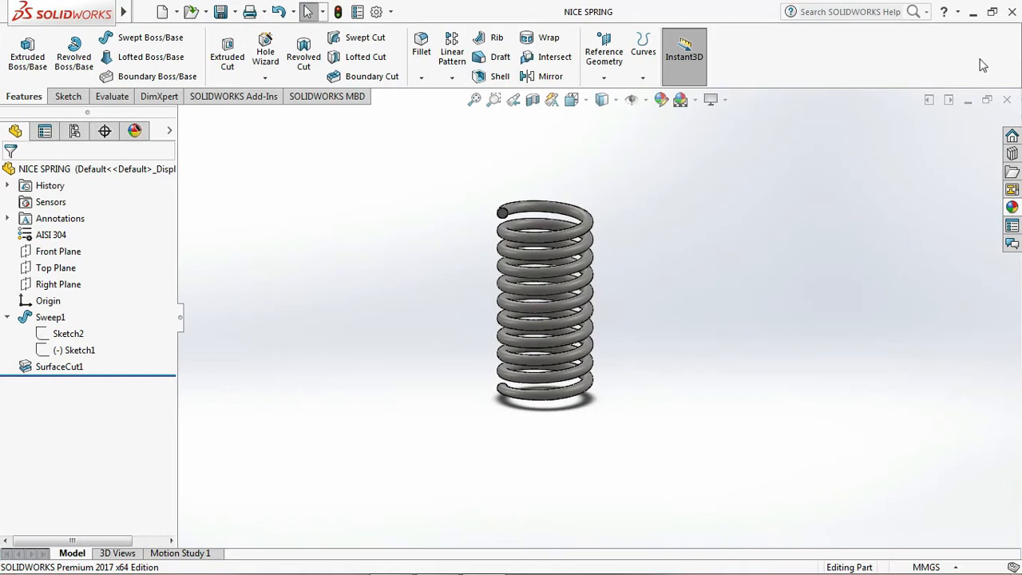
Step: Close the spring part and create a new assembly document
click(1007, 100)
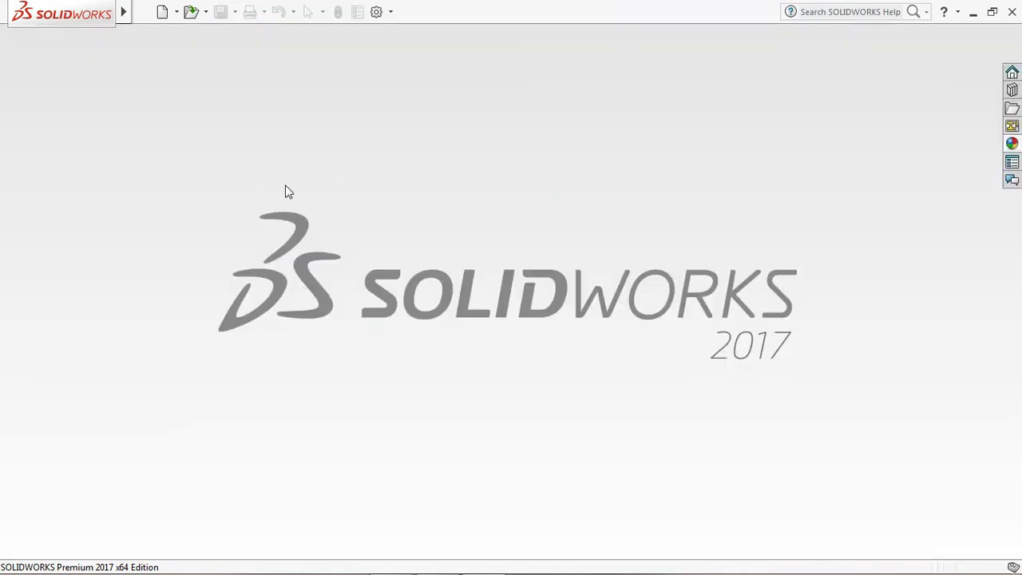
click(144, 13)
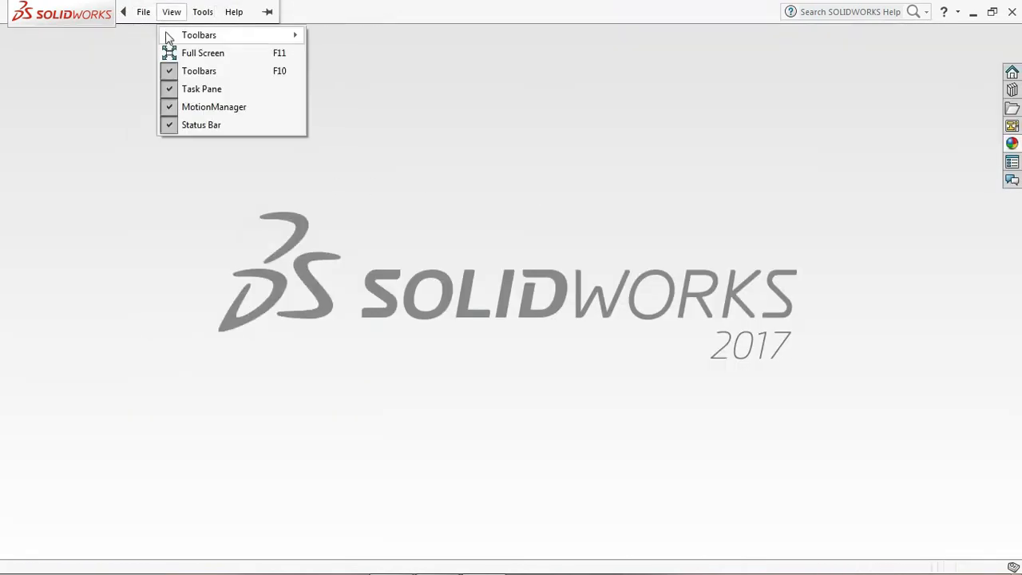
click(164, 36)
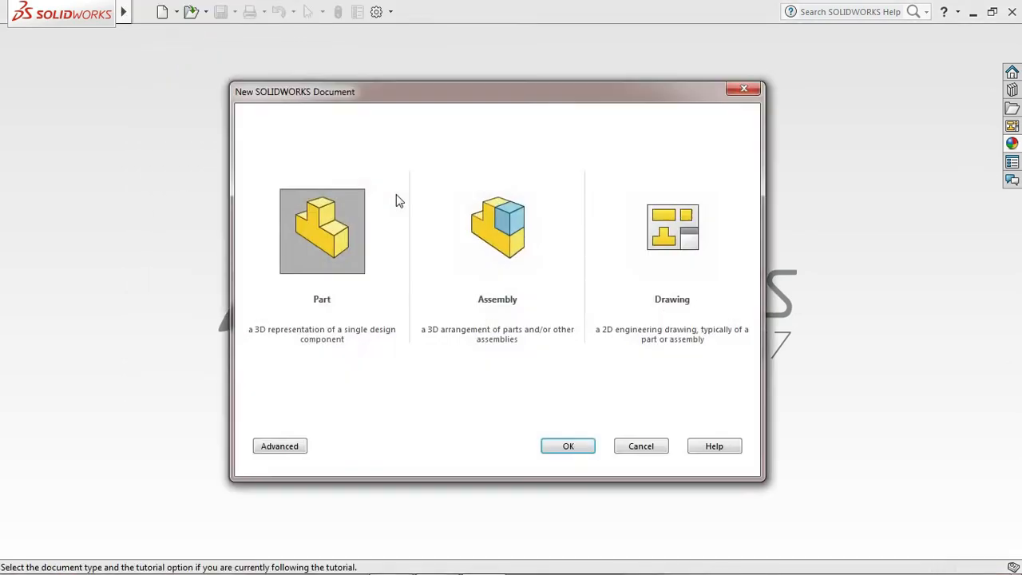
click(500, 255)
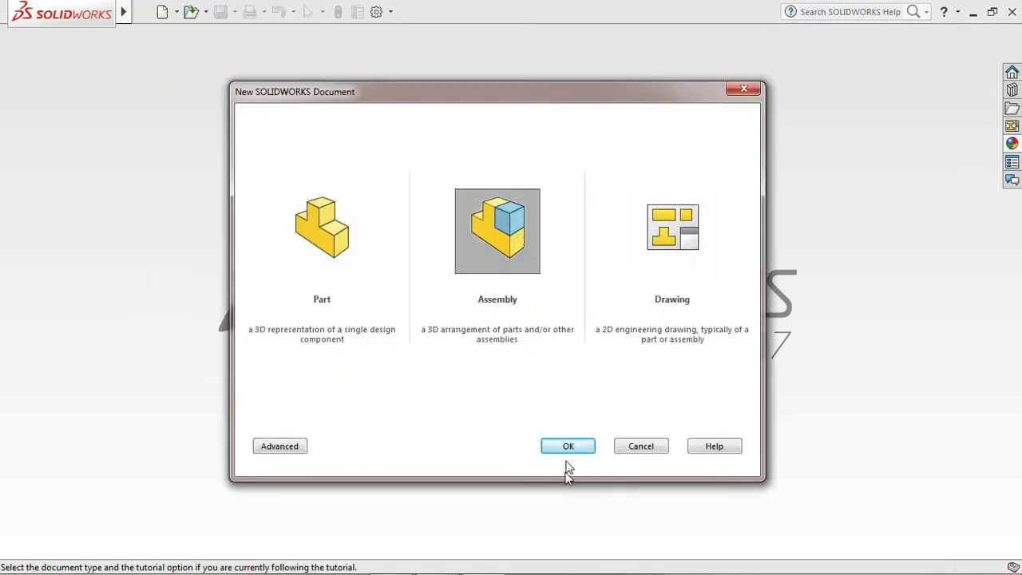
click(568, 447)
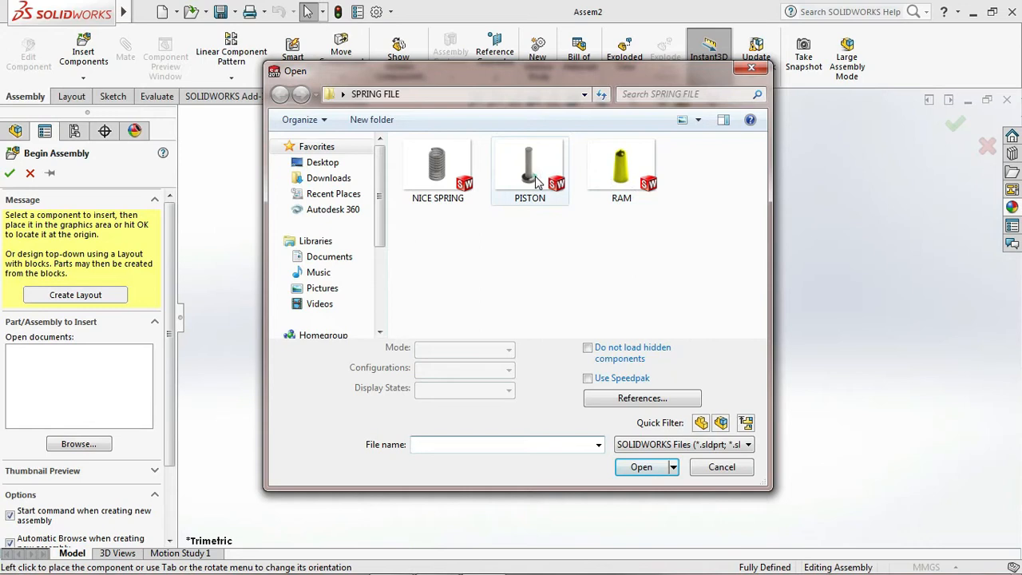
Step: Insert the PISTON part from the SPRING FILE folder as the assembly's first component
click(534, 182)
click(641, 444)
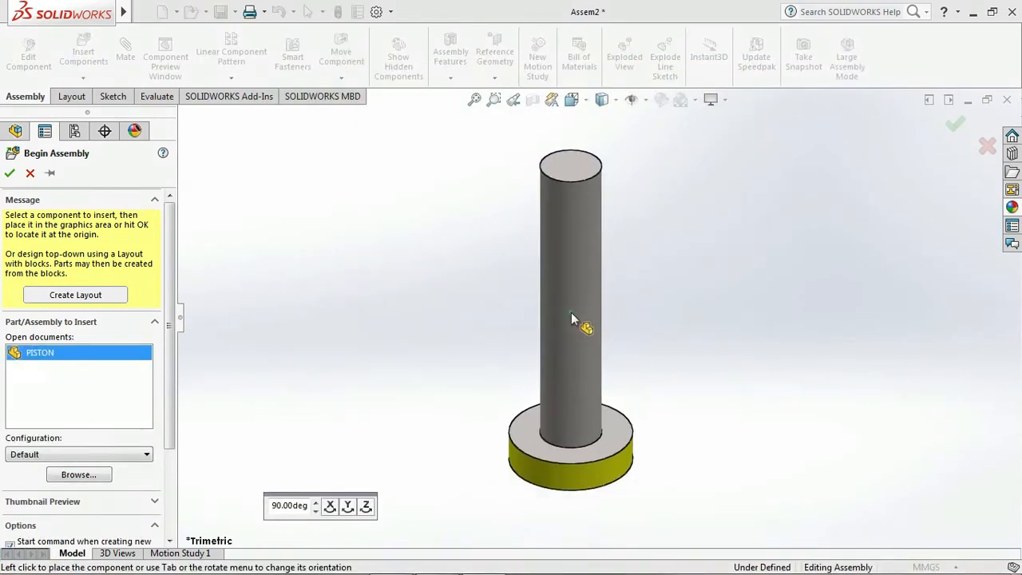
click(570, 312)
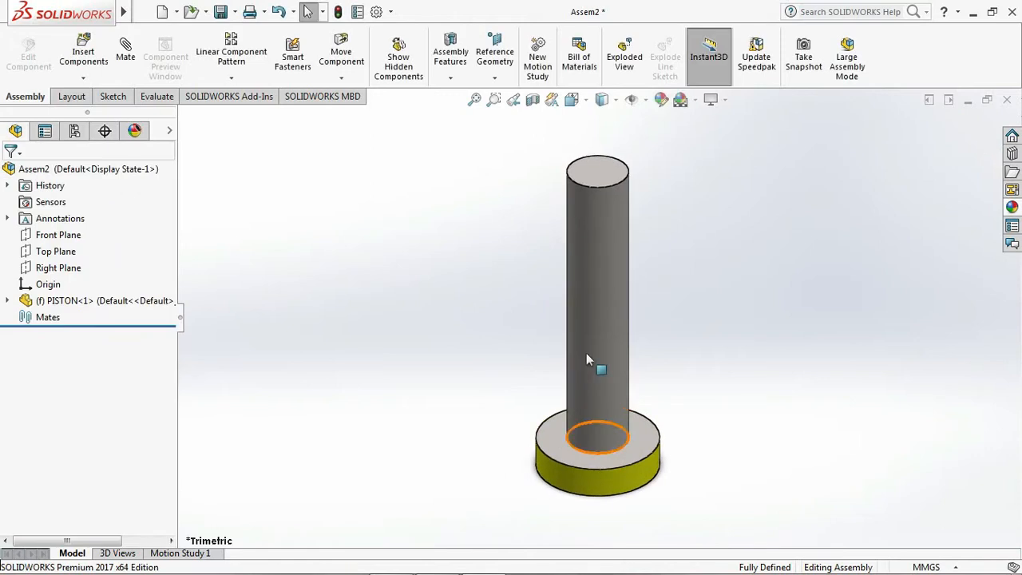
Step: Change the piston component from fixed to floating
click(589, 319)
right_click(589, 319)
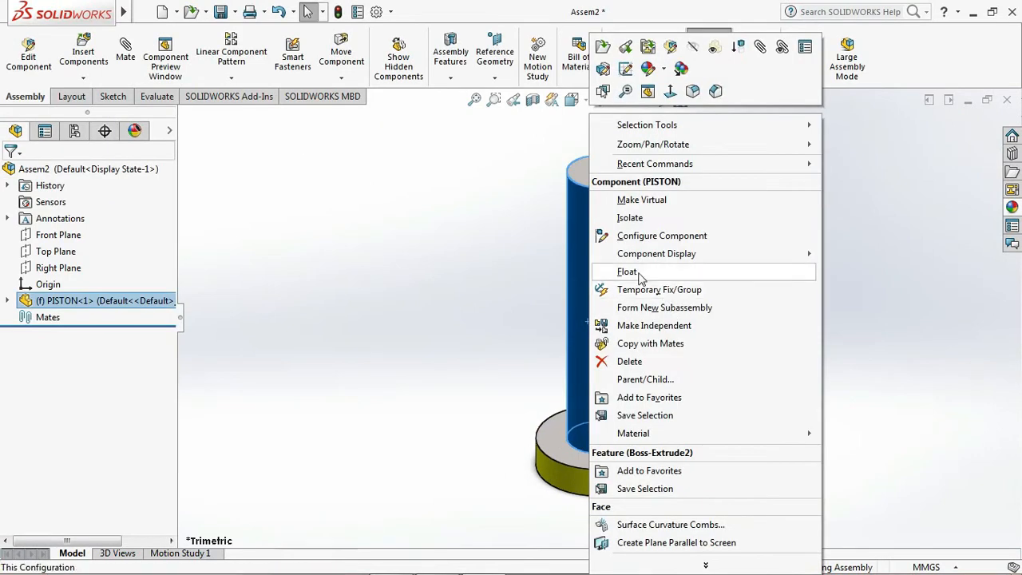
click(639, 271)
click(255, 364)
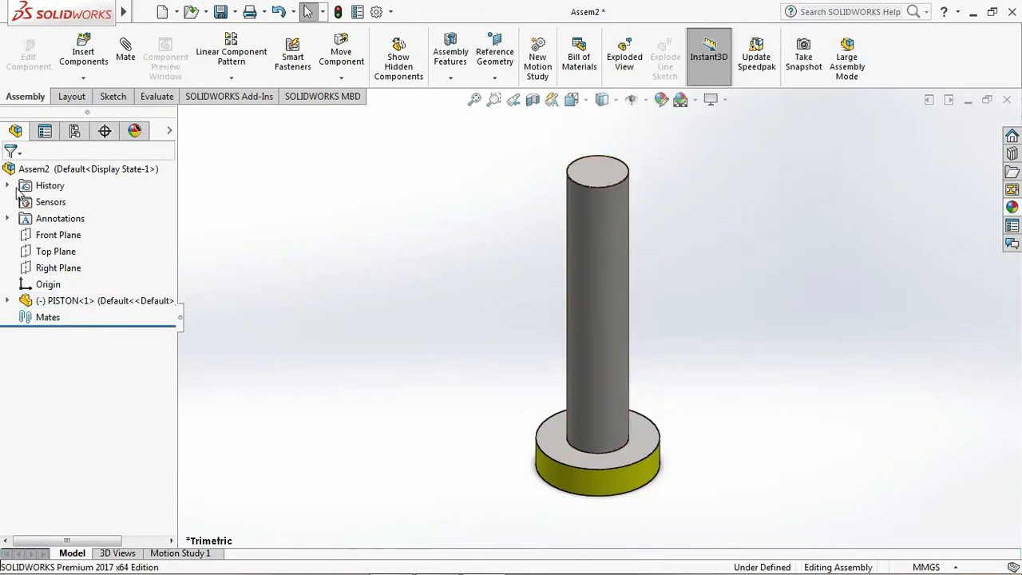
Step: Add a coincident mate between the assembly's Front Plane and the piston's Front Plane
click(54, 234)
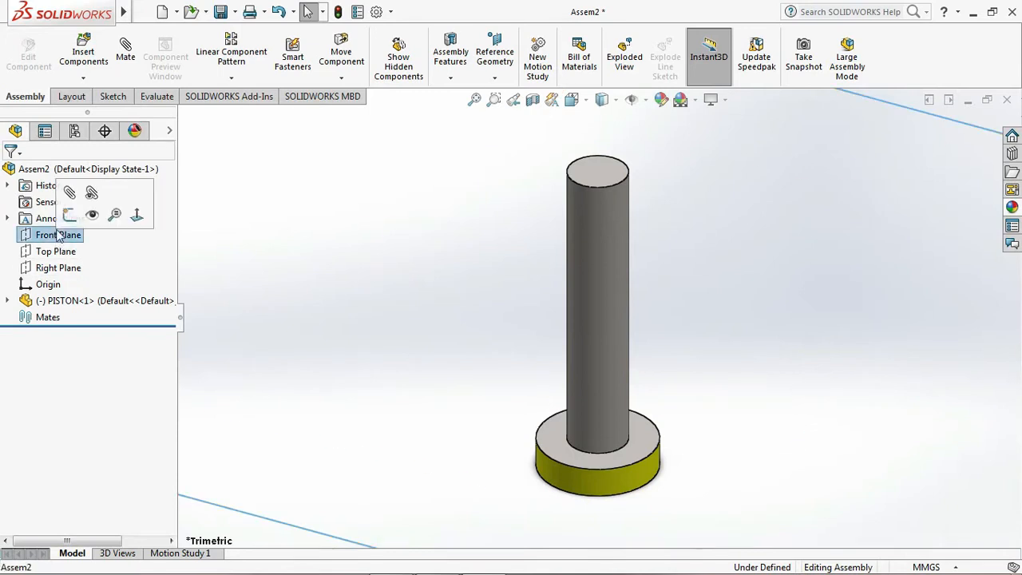
click(71, 194)
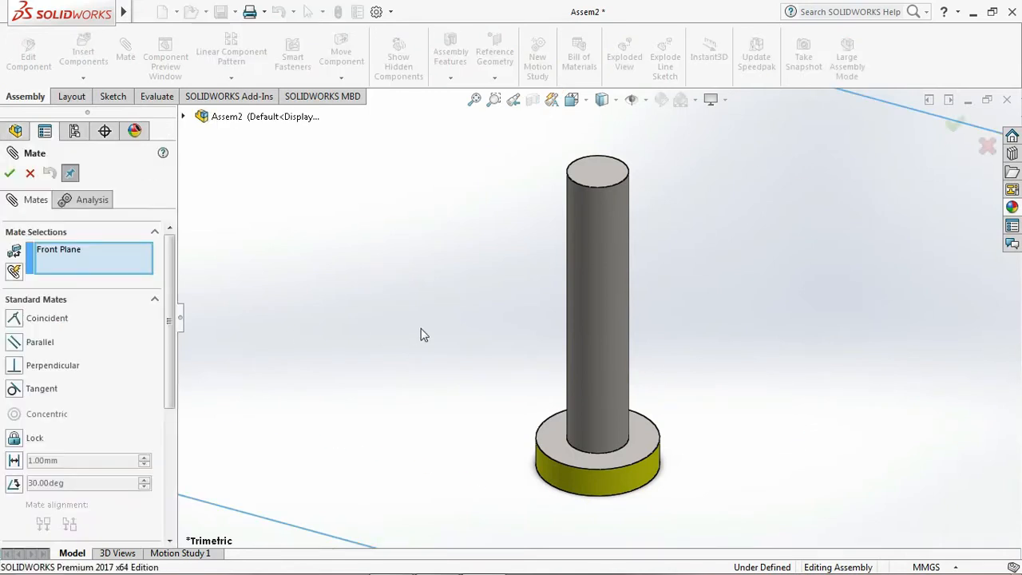
click(182, 117)
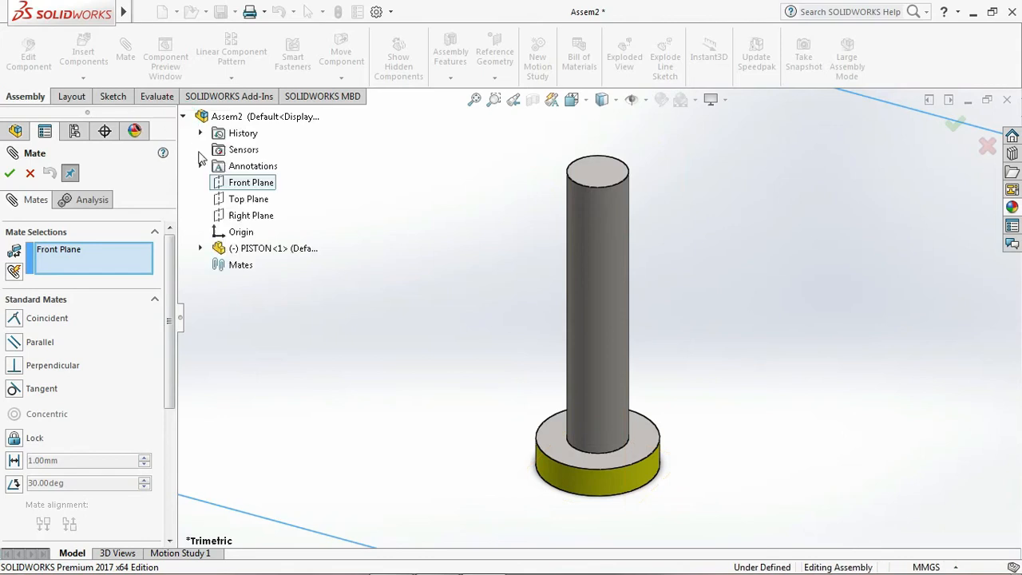
click(199, 248)
click(266, 331)
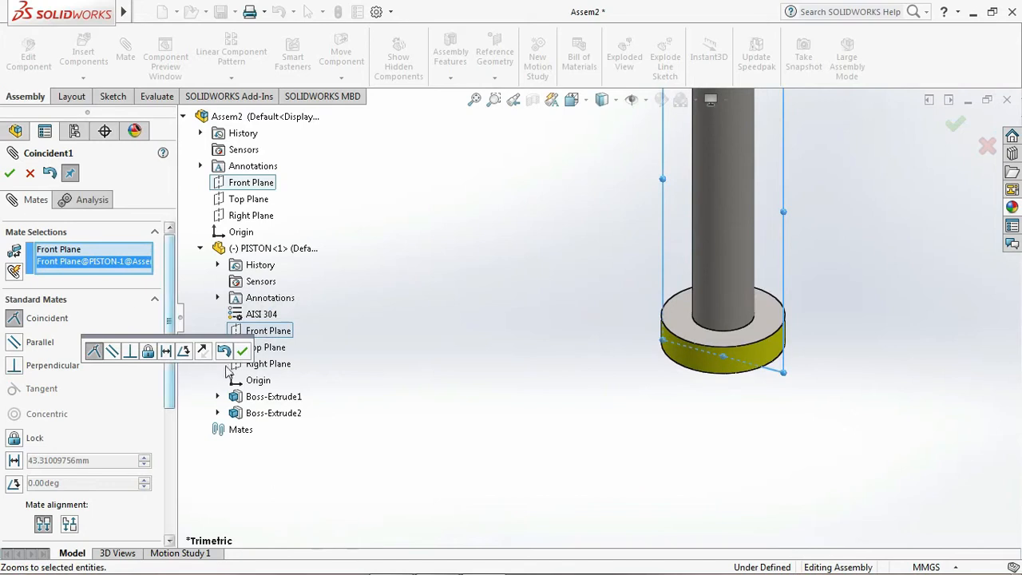
click(242, 352)
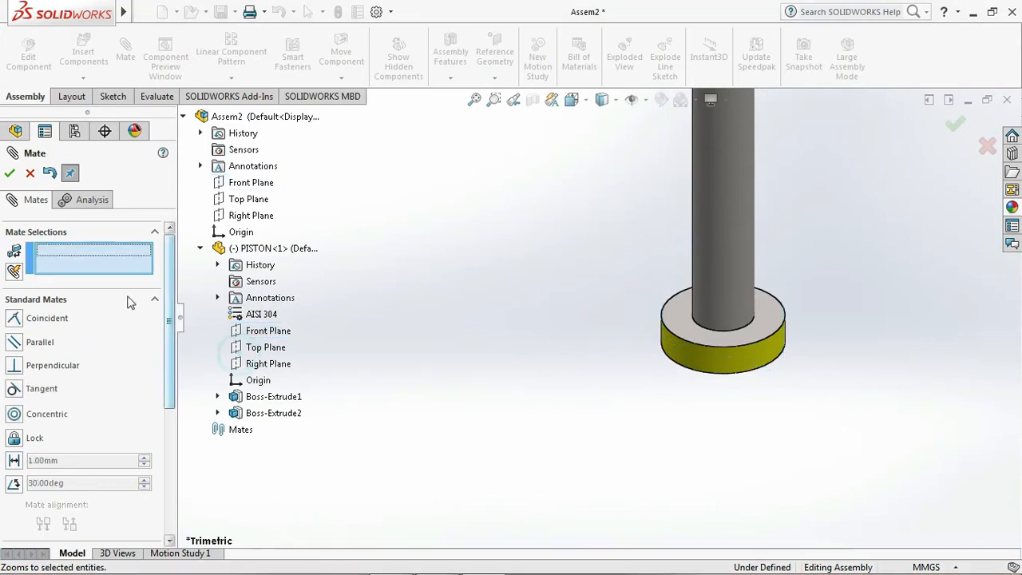
Step: Mate the assembly's Top Plane coincident with the piston's Top Plane
click(244, 202)
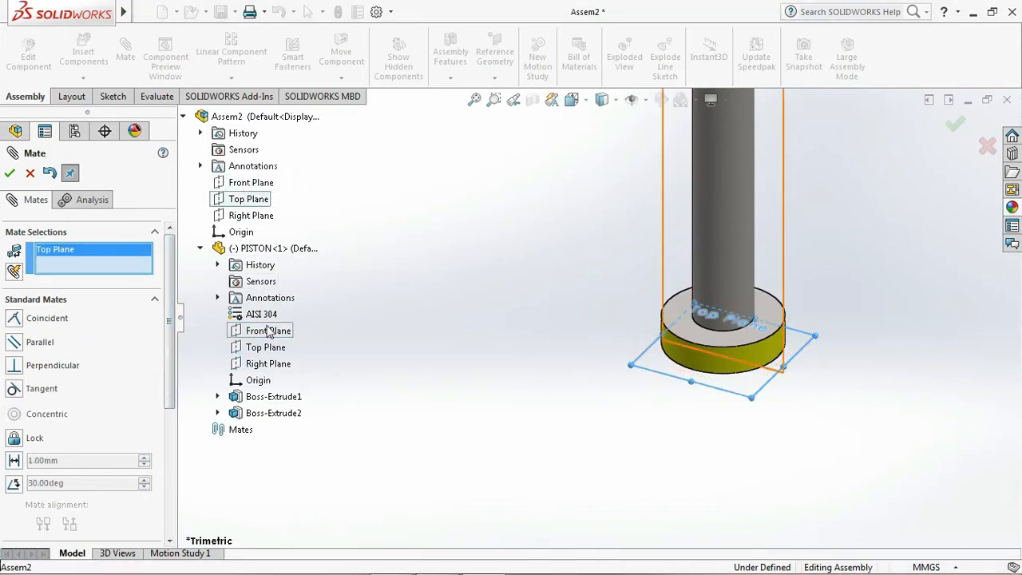
click(267, 349)
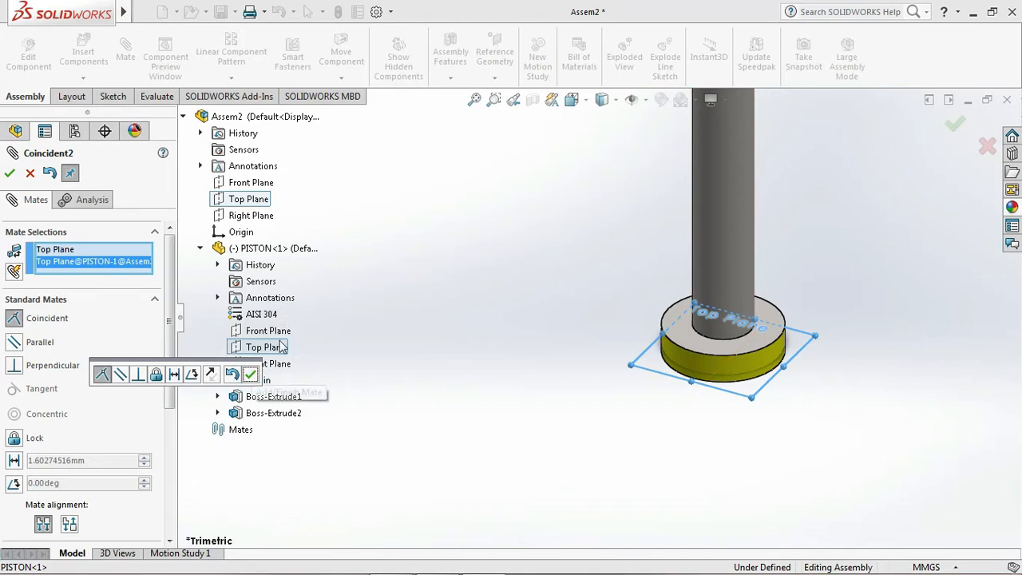
click(250, 374)
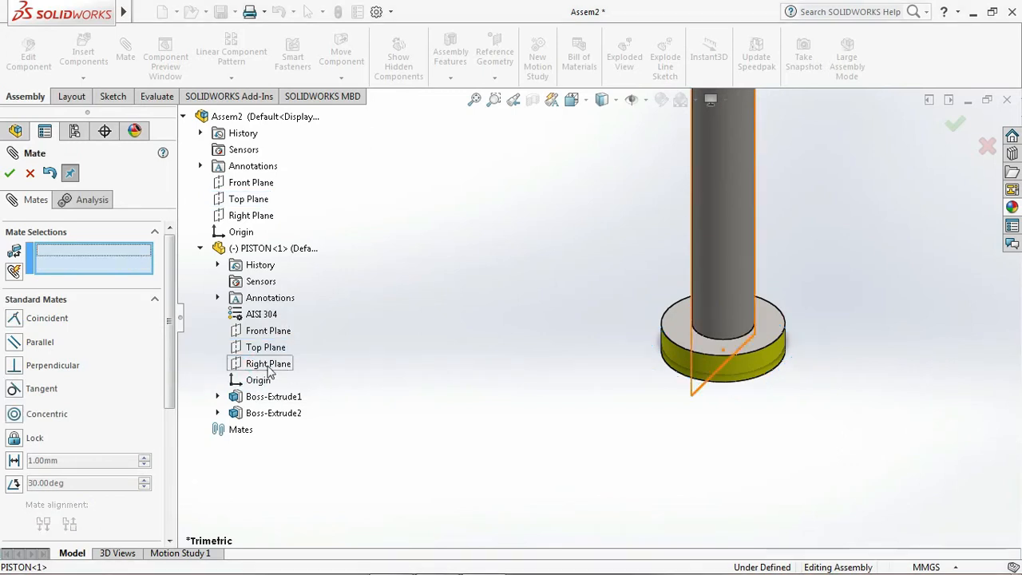
Step: Make the piston's Right Plane coincident with the assembly's Right Plane and finish mating
click(268, 364)
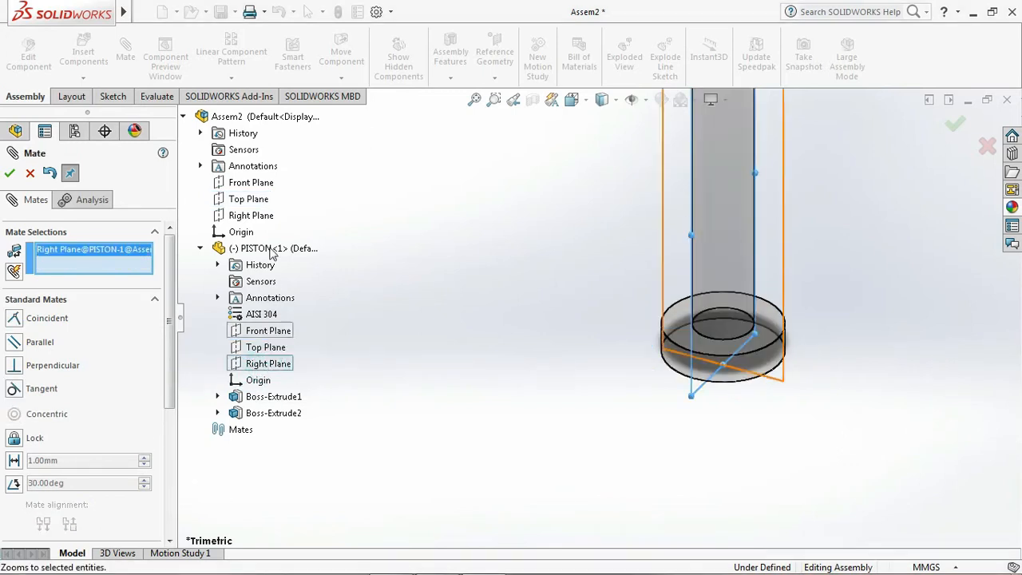
click(256, 217)
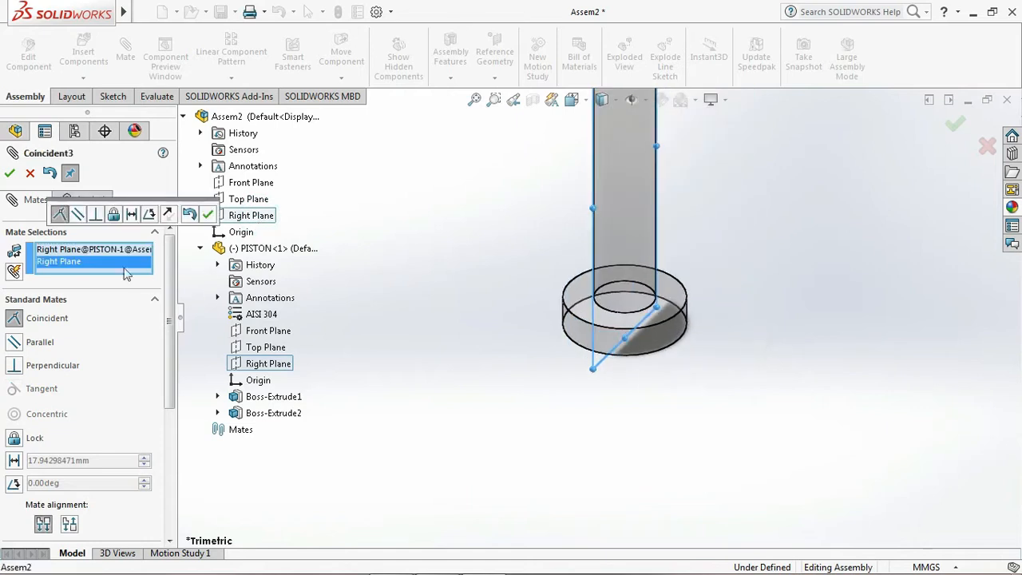
click(209, 214)
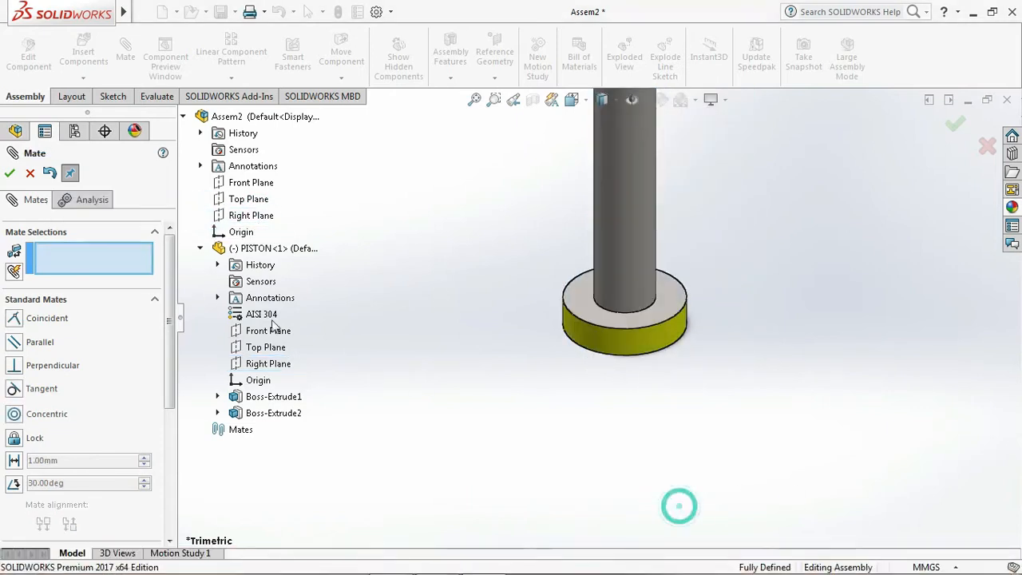
click(10, 174)
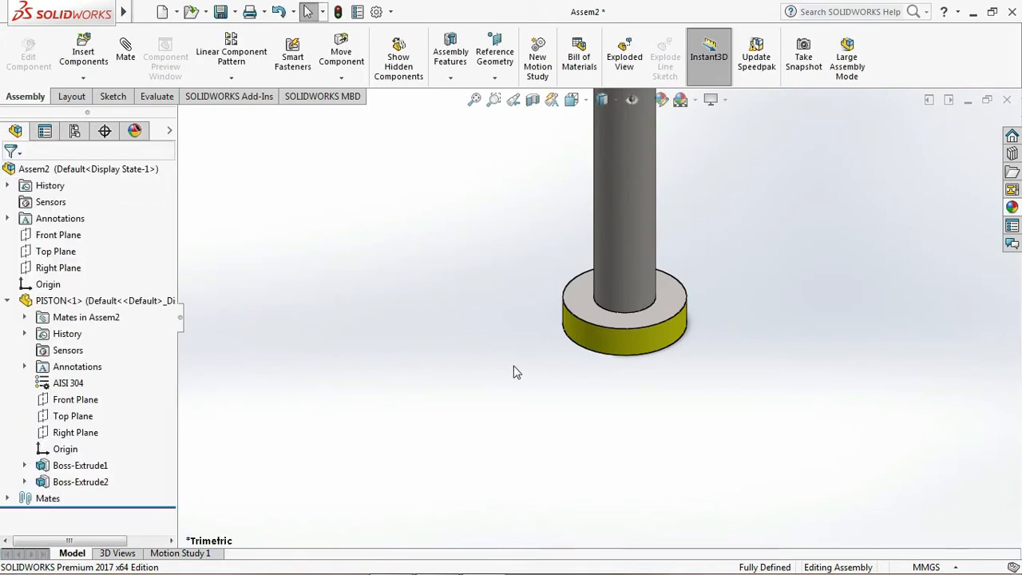
Step: Insert the RAM part from the SPRING FILE folder and place it beside the piston rod's upper end
scroll(597, 313, up, 3)
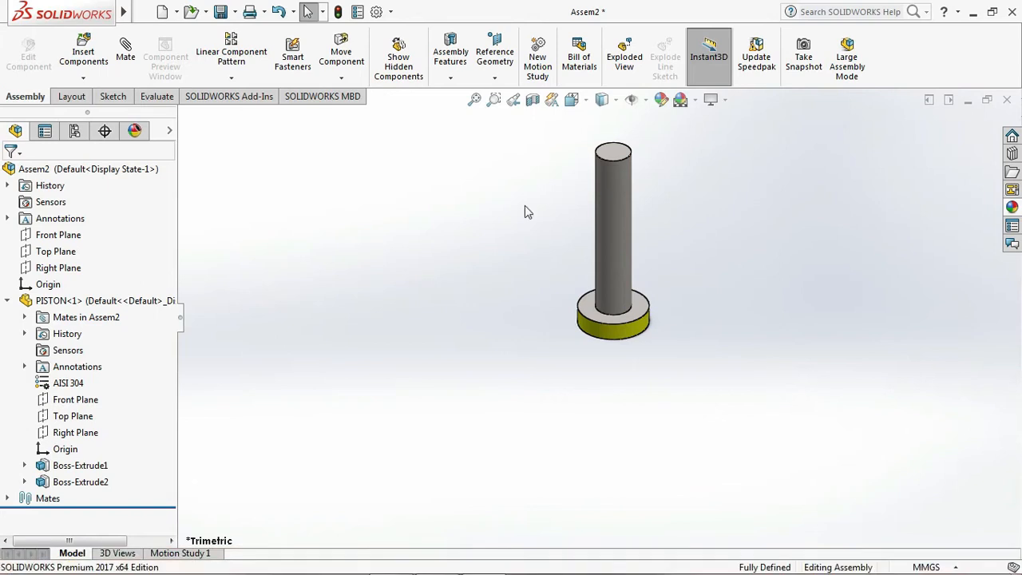
scroll(640, 219, down, 2)
scroll(640, 211, up, 2)
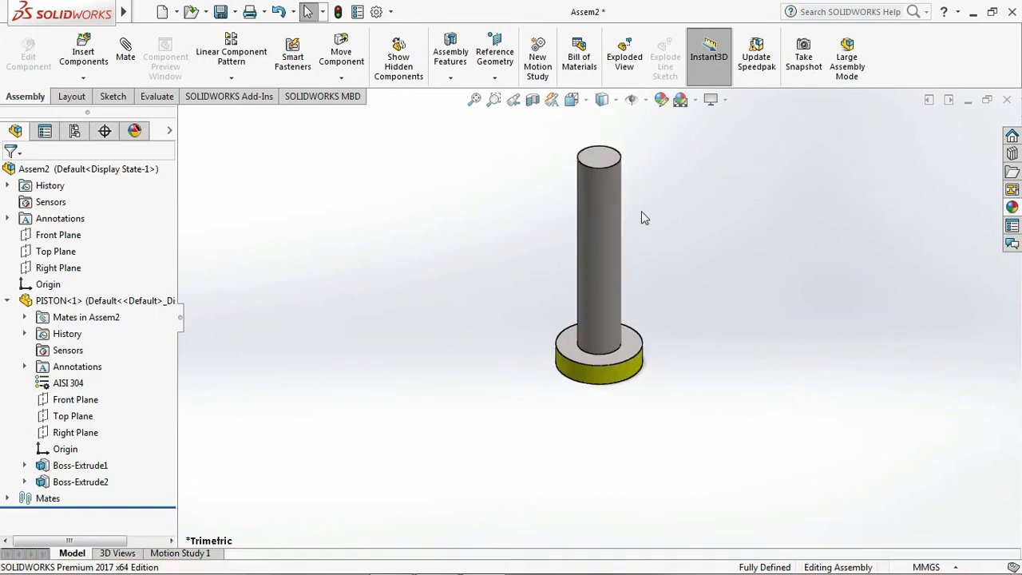
click(83, 52)
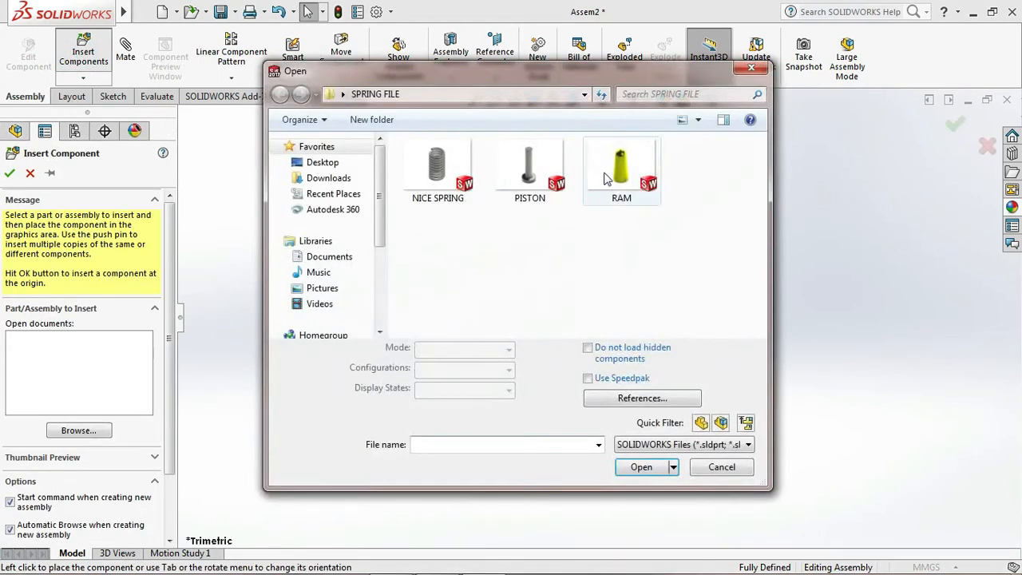
click(615, 168)
click(641, 444)
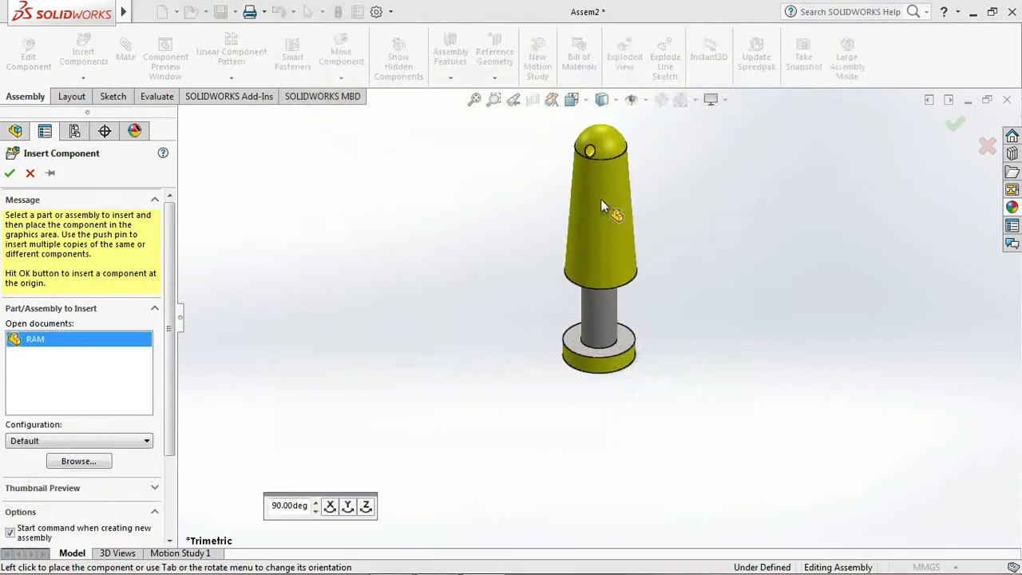
click(648, 184)
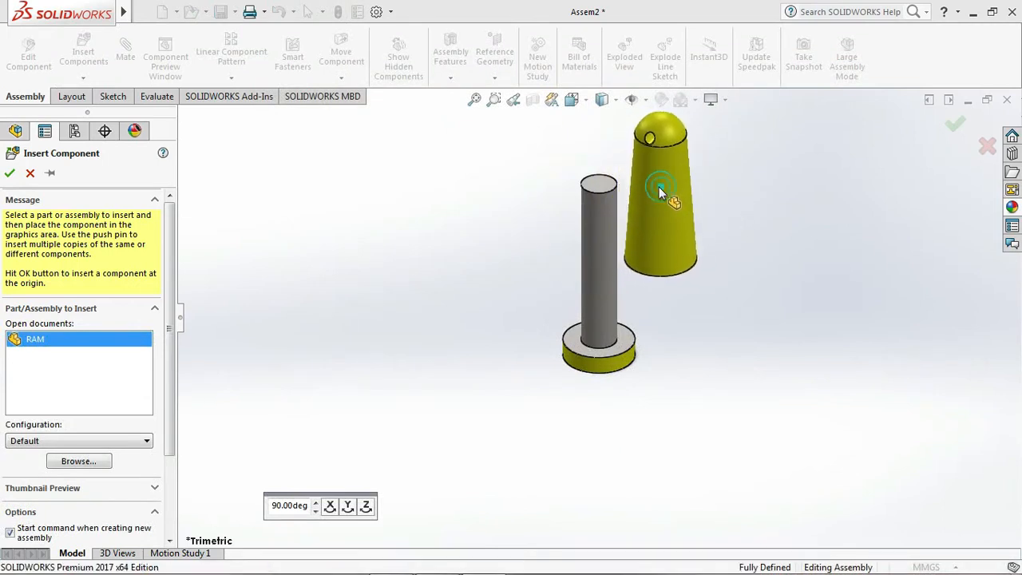
Step: Mate the piston rod's cylindrical face concentric with the ram's inner bore and finish mating
click(602, 307)
click(800, 219)
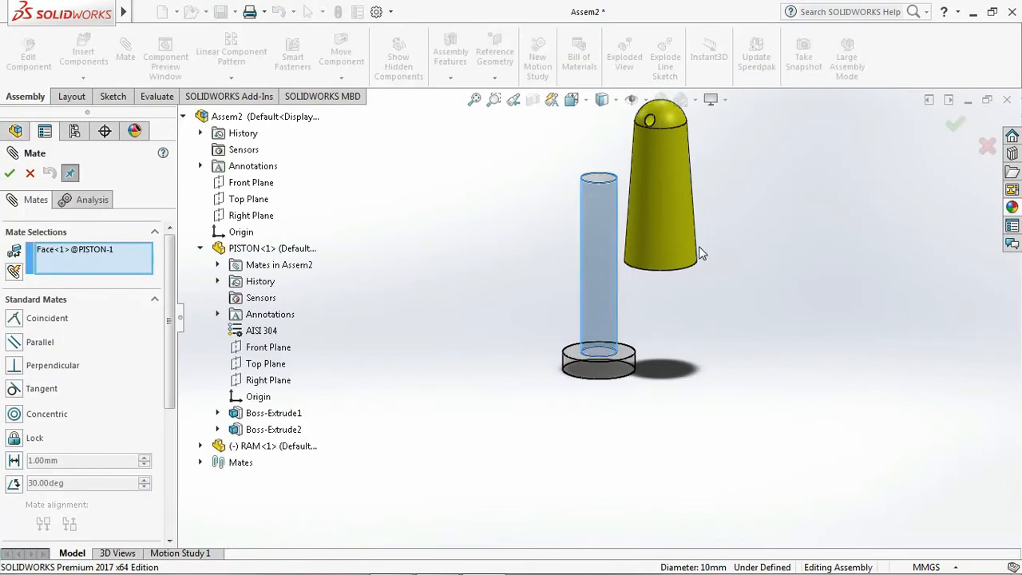
key(ctrl+7)
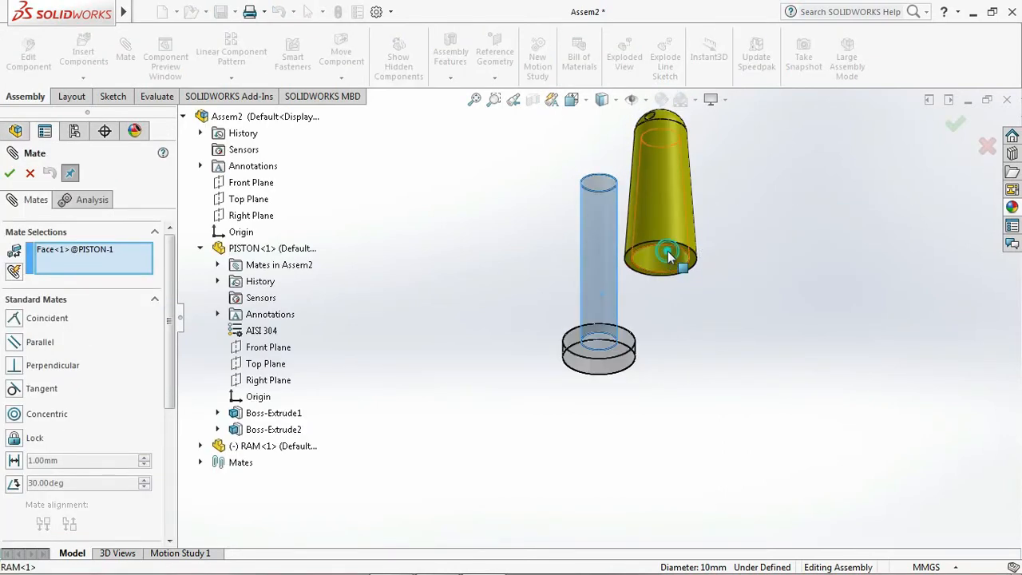
click(668, 250)
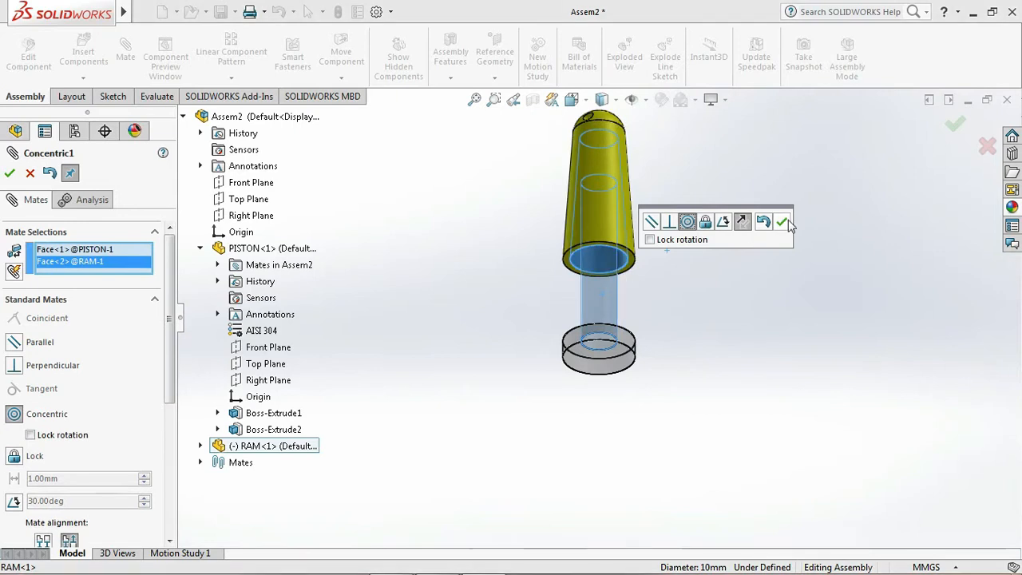
click(783, 223)
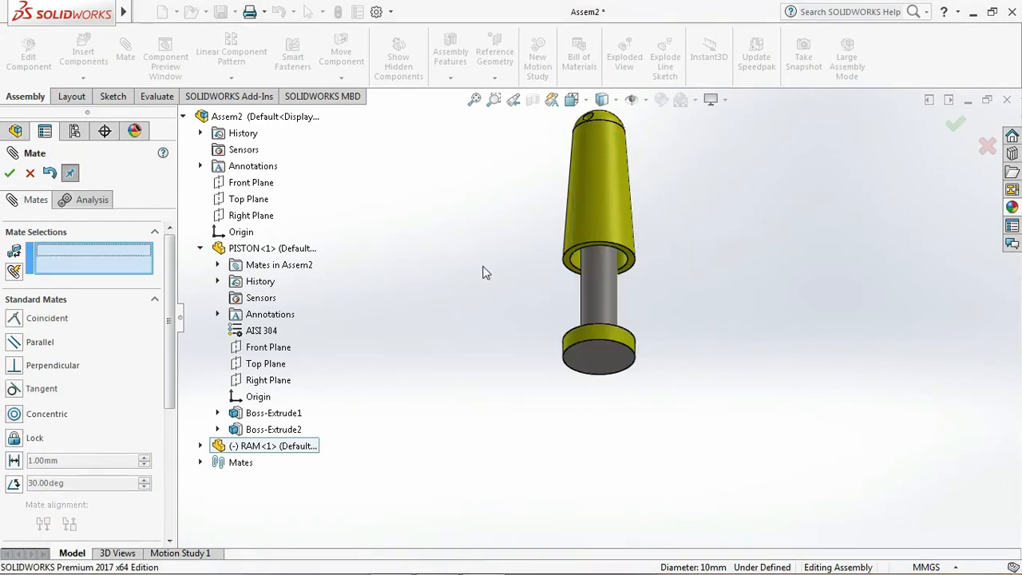
key(ctrl+1)
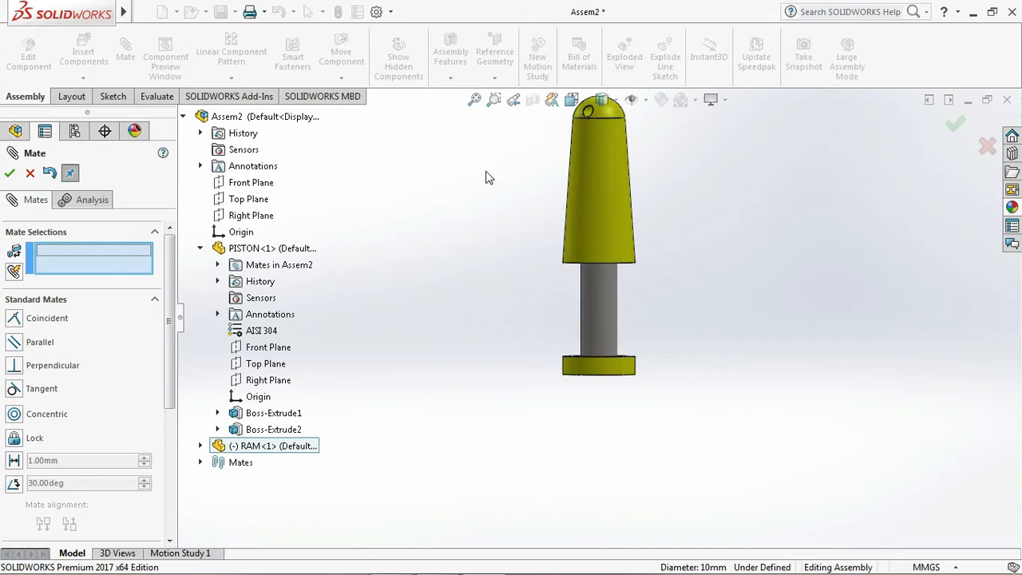
key(f)
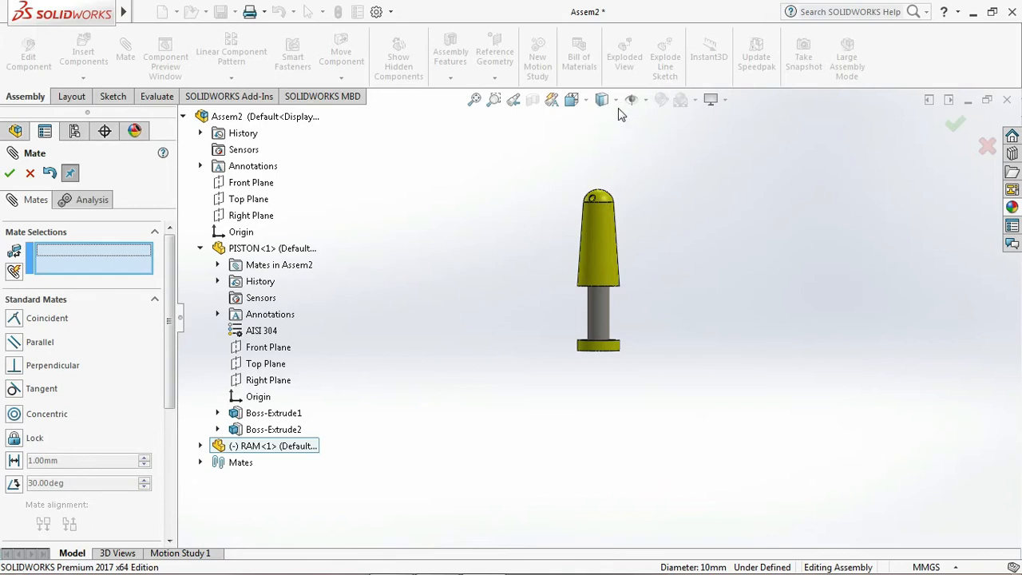
click(9, 173)
Step: Section the assembly view along the Front Plane to expose the piston rod inside the ram
click(532, 99)
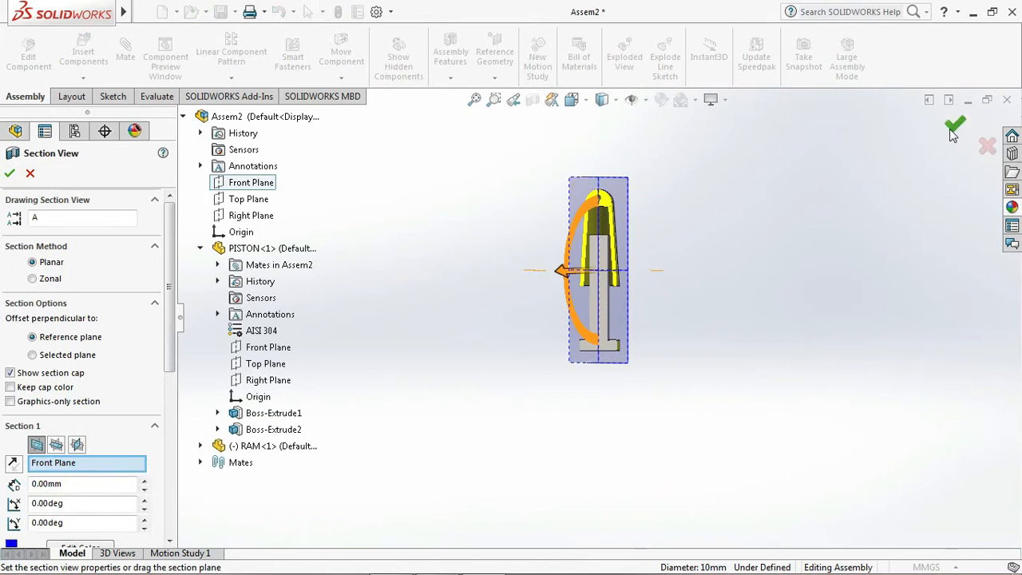
click(950, 130)
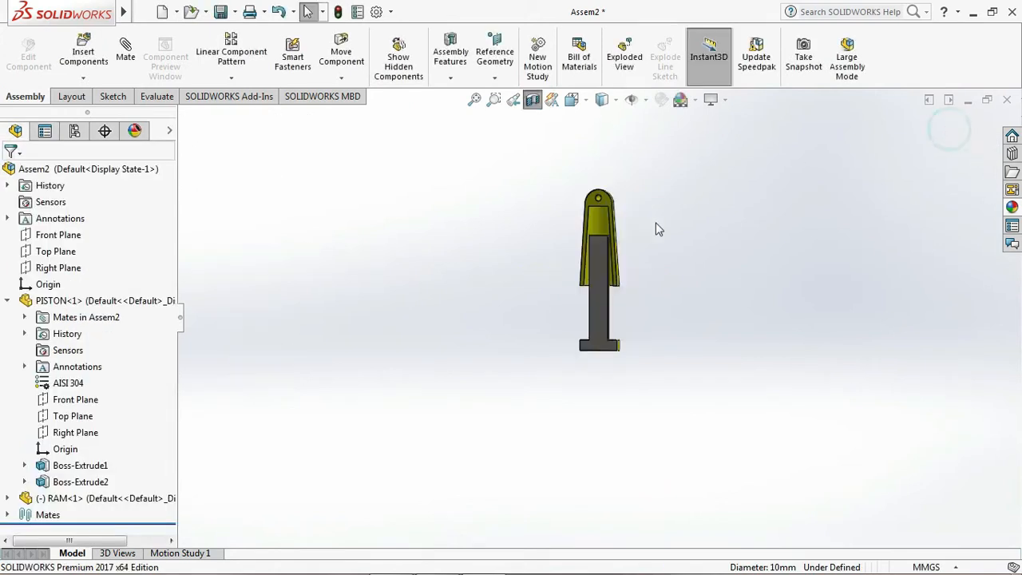
key(Down)
key(Down)
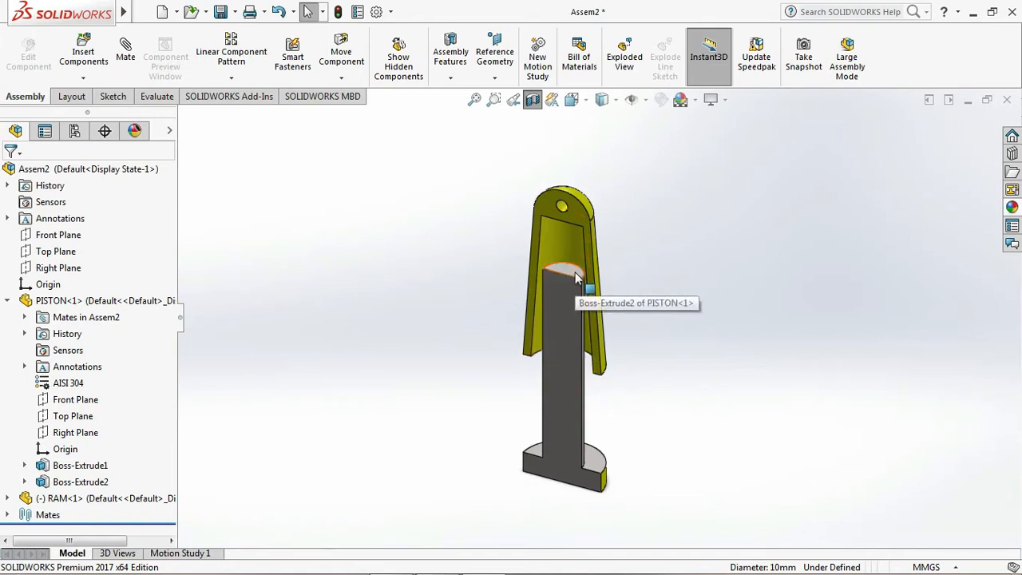
Step: Start an advanced distance mate between the piston rod's top end face and the flat end face inside the ram's bore
click(577, 275)
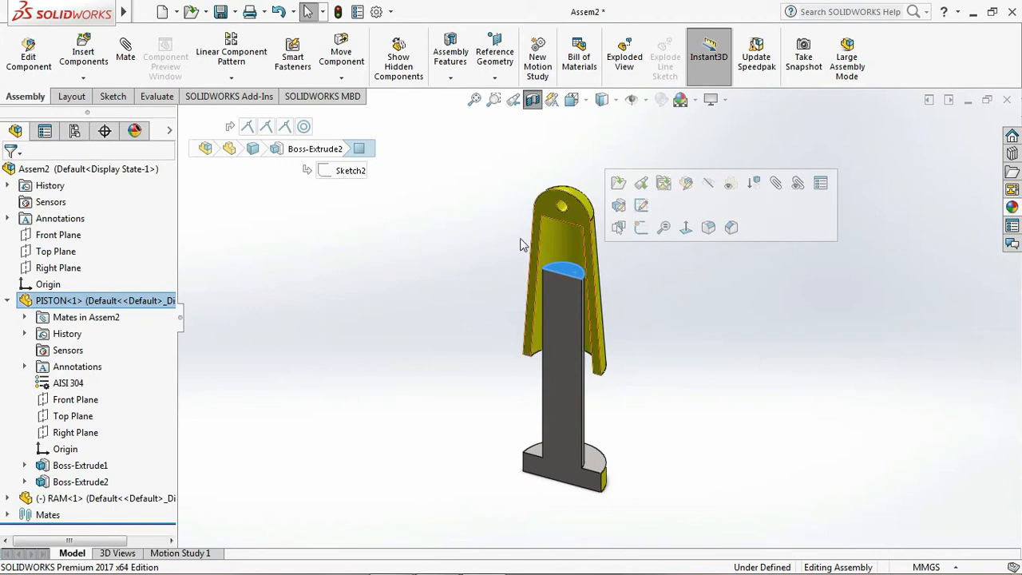
click(700, 272)
click(565, 272)
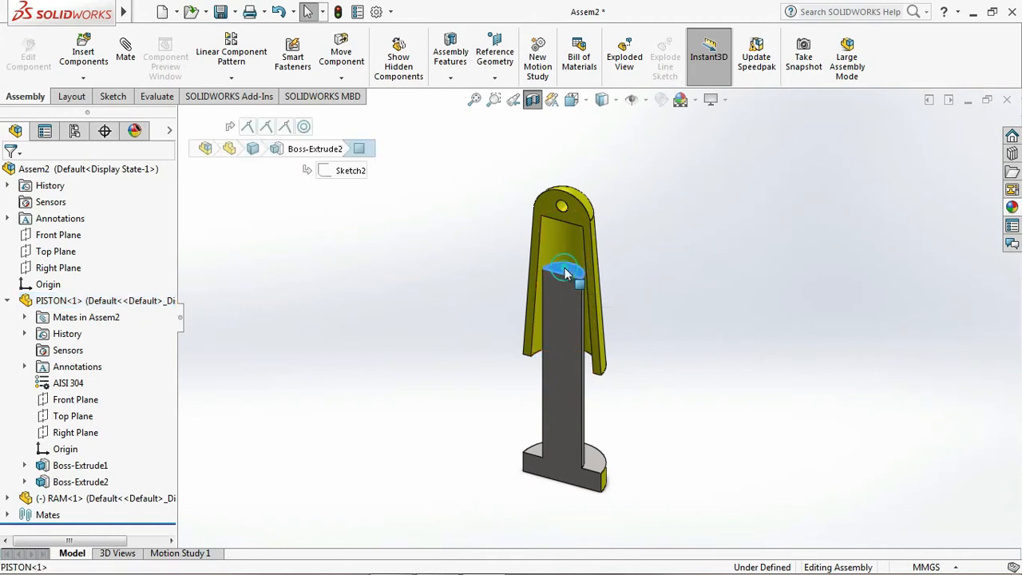
click(771, 178)
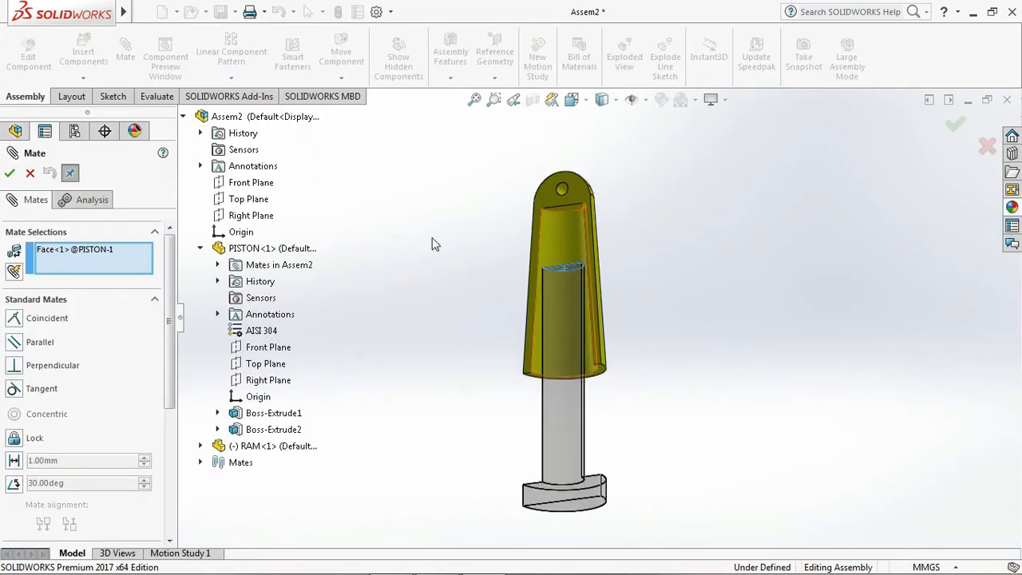
click(567, 209)
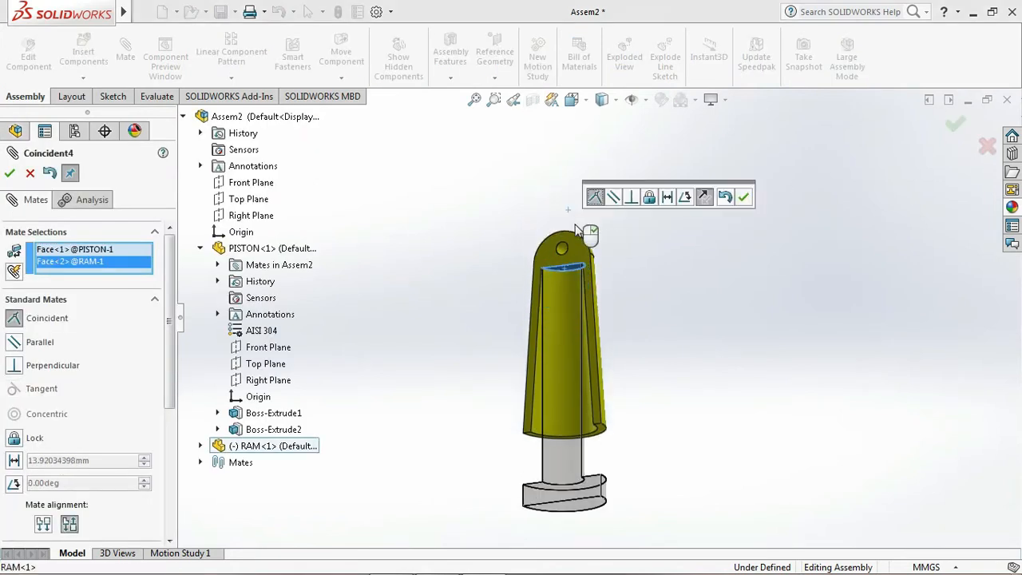
click(668, 198)
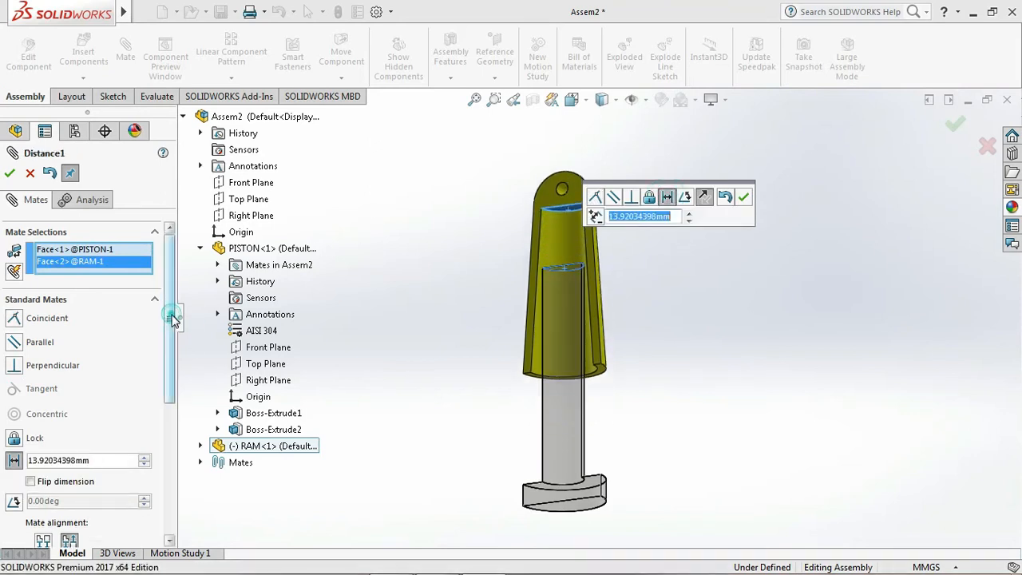
drag(171, 315, 171, 383)
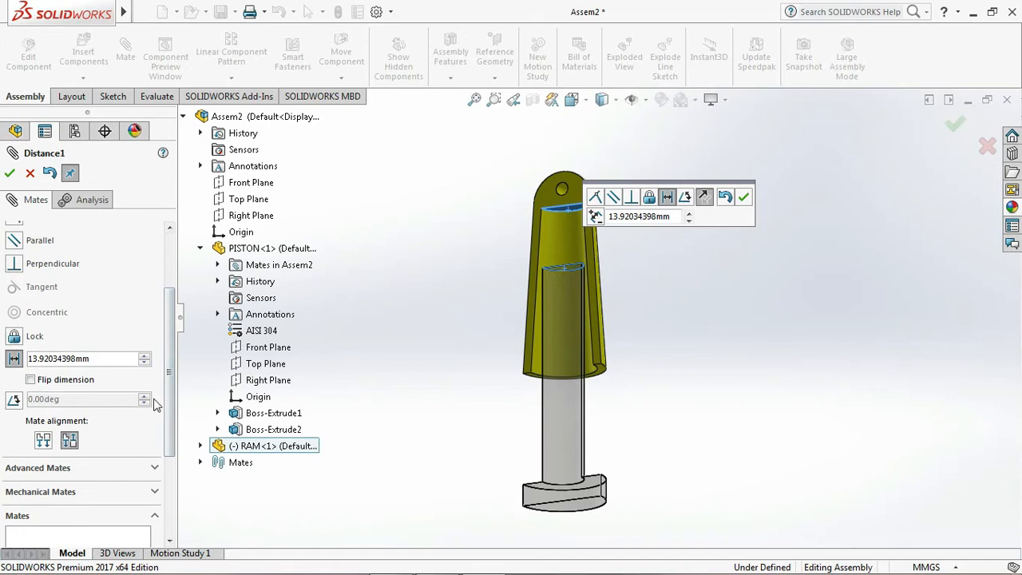
click(154, 470)
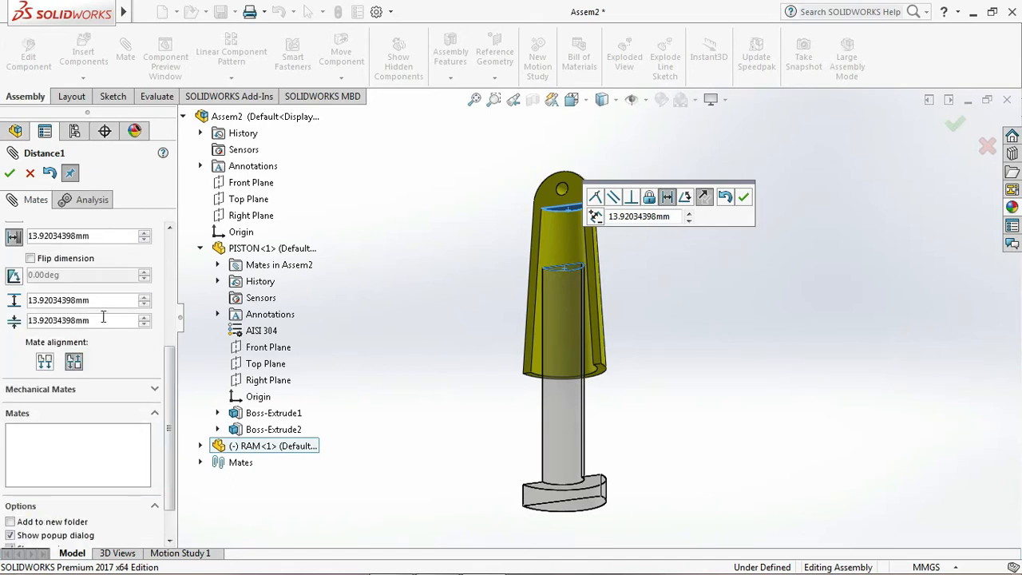
Step: Apply the distance mate with a 5 mm minimum and 40 mm maximum, and slide the ram down the rod to test it
drag(103, 319, 29, 321)
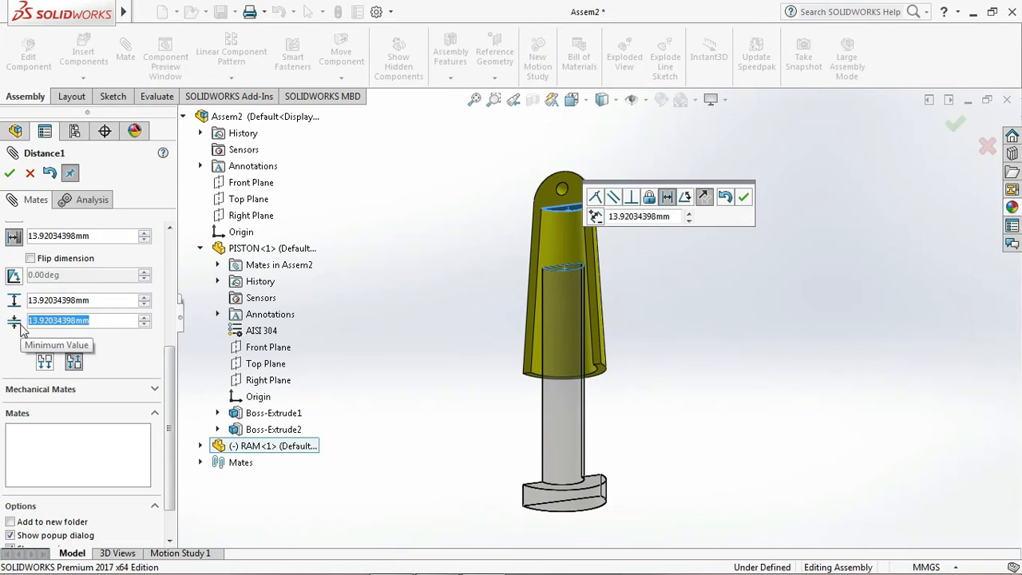
text(5)
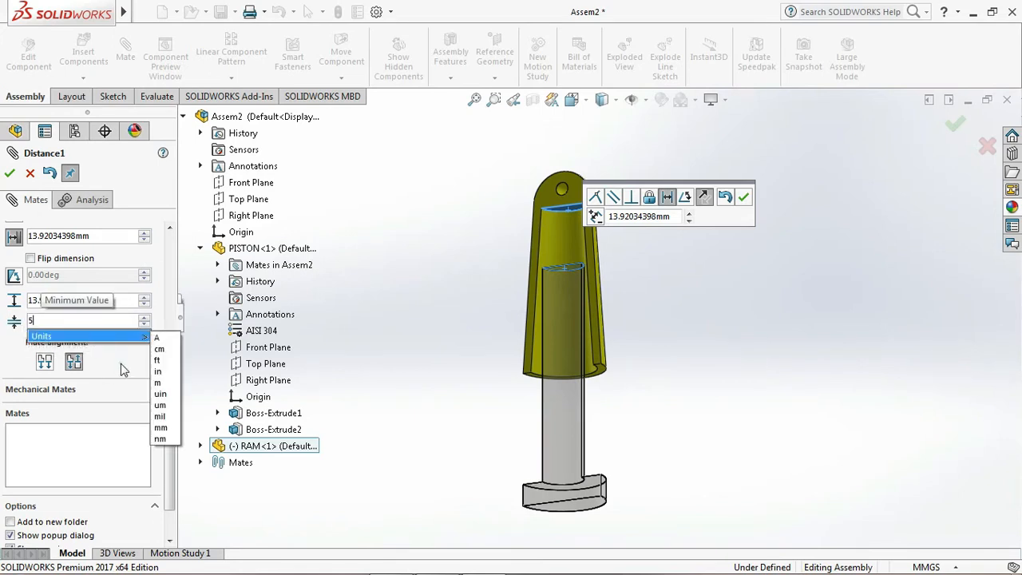
click(122, 370)
drag(112, 300, 7, 303)
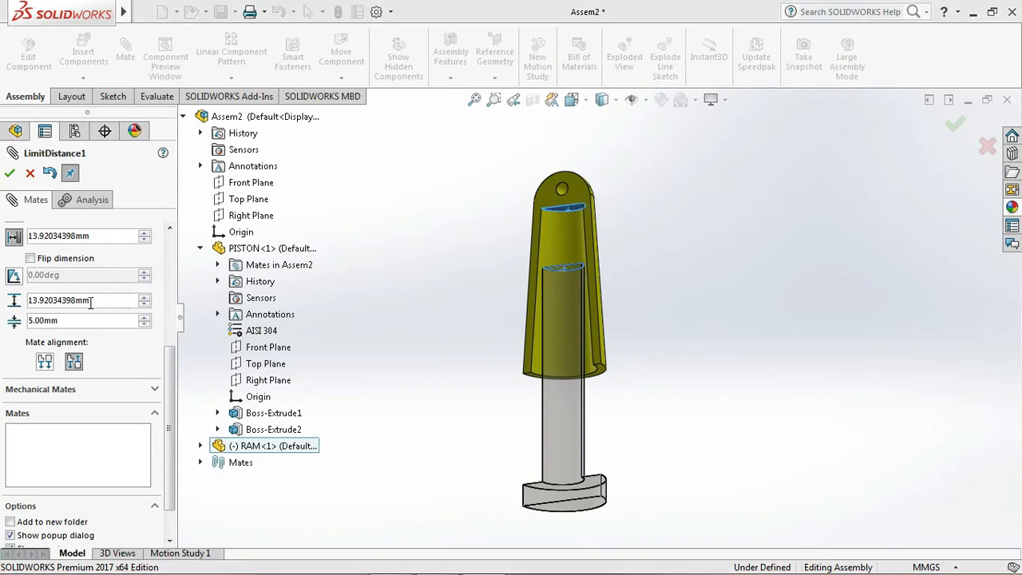
drag(98, 299, 7, 305)
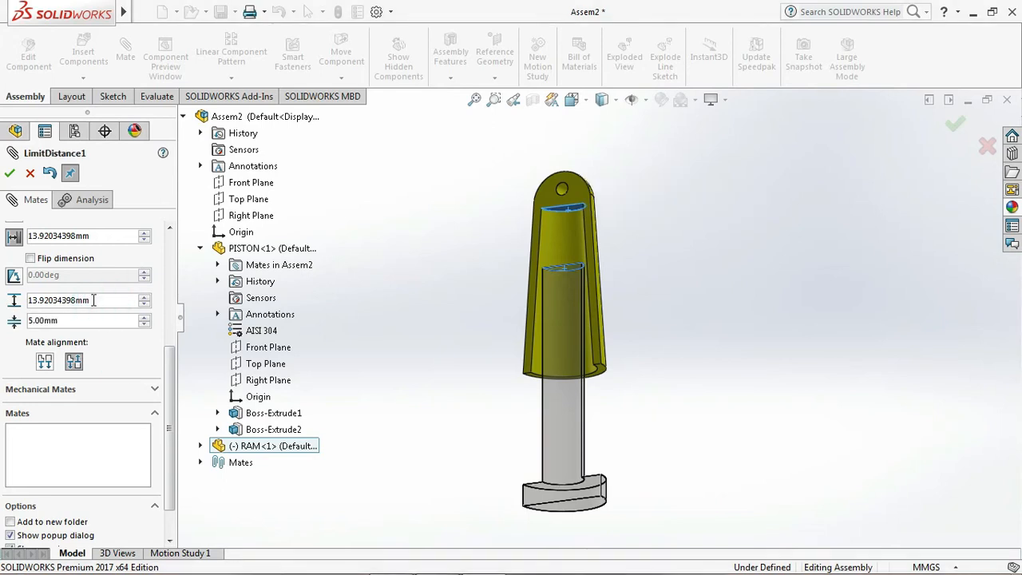
drag(96, 299, 9, 306)
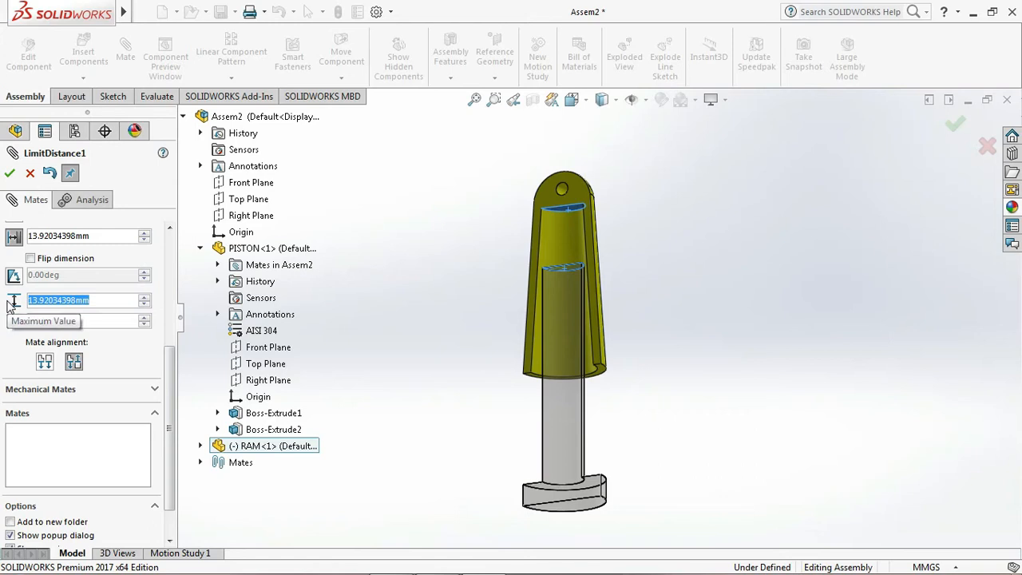
text(40)
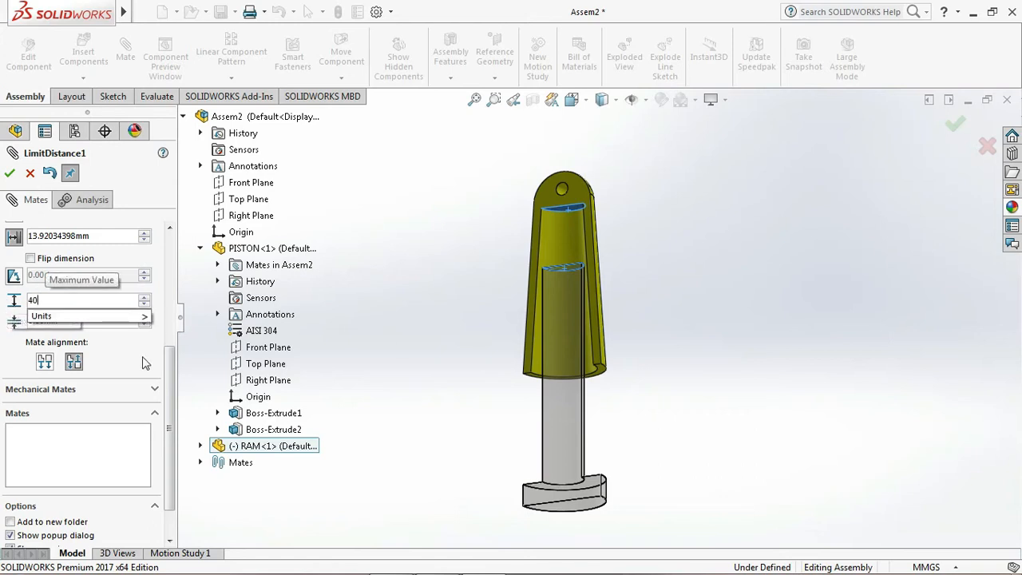
click(144, 363)
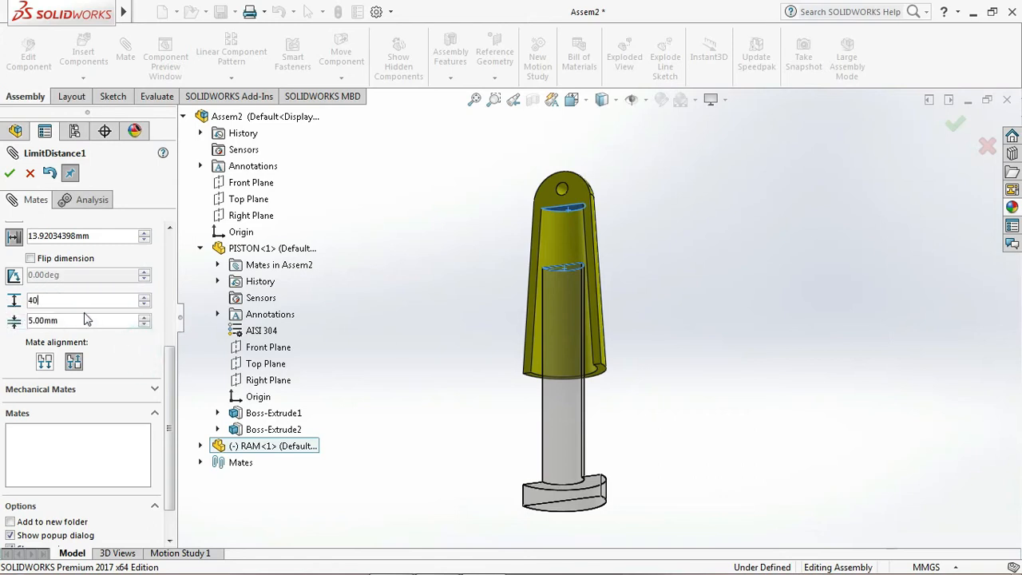
click(88, 322)
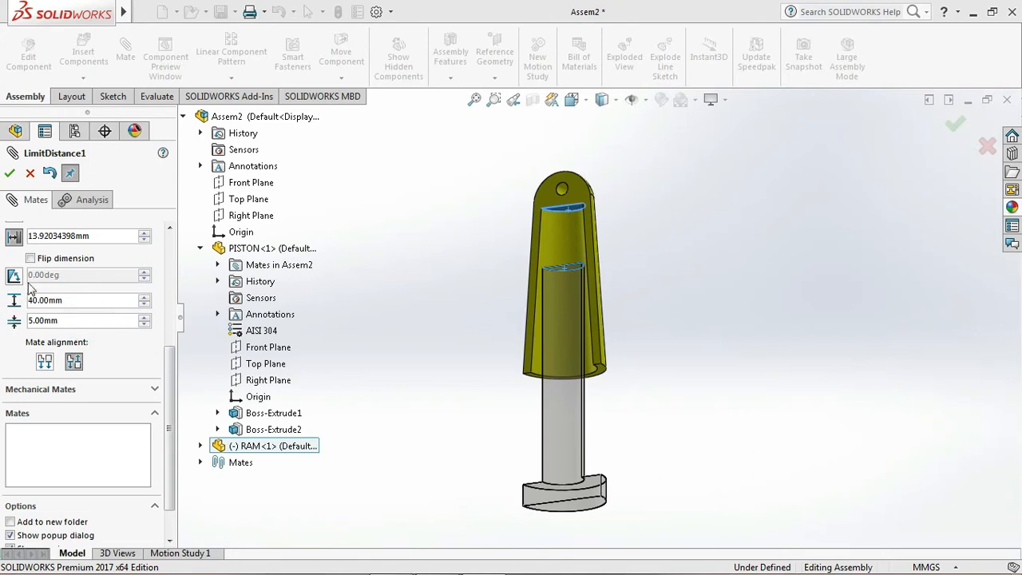
click(9, 174)
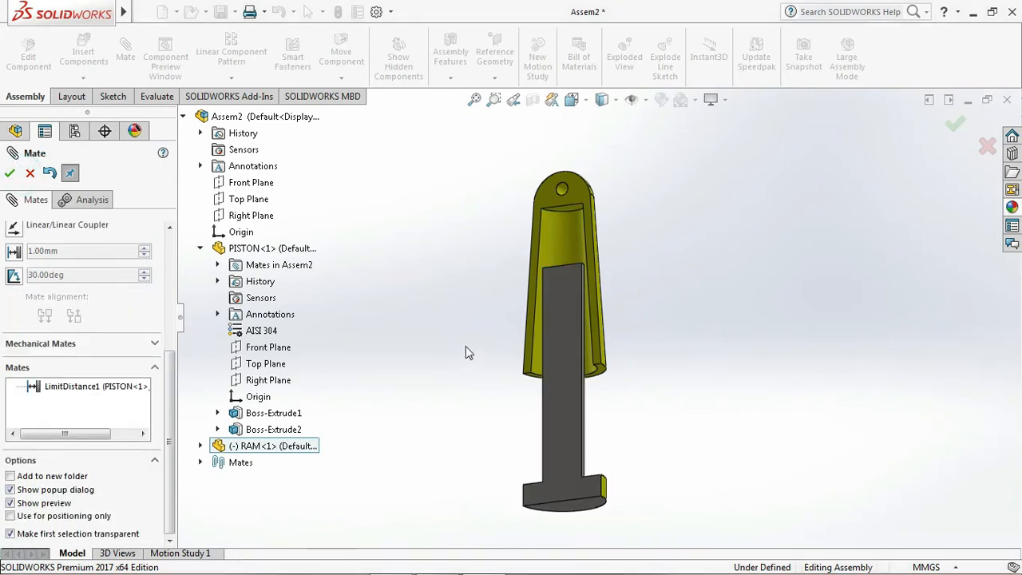
click(10, 173)
drag(557, 251, 565, 321)
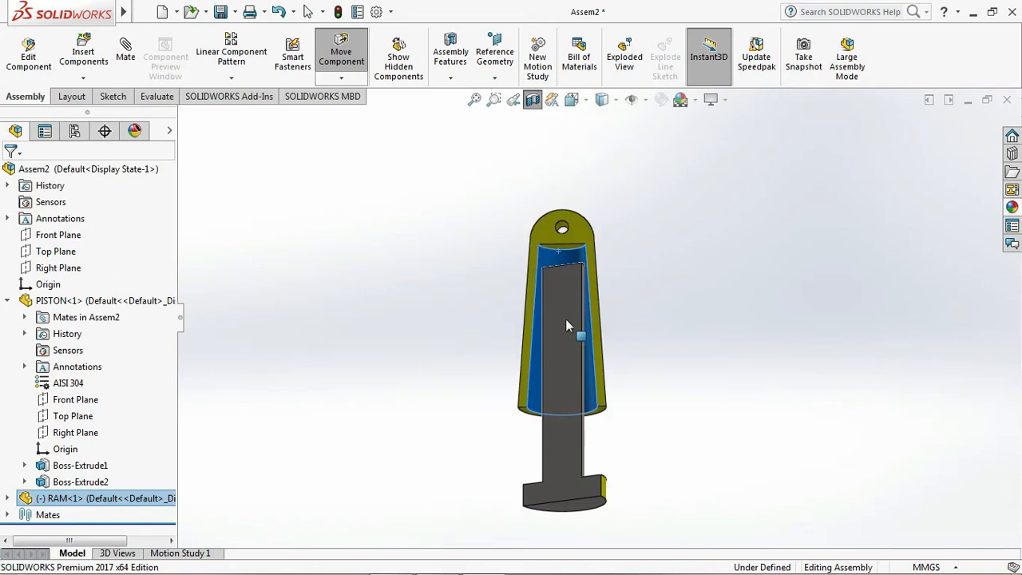
key(Escape)
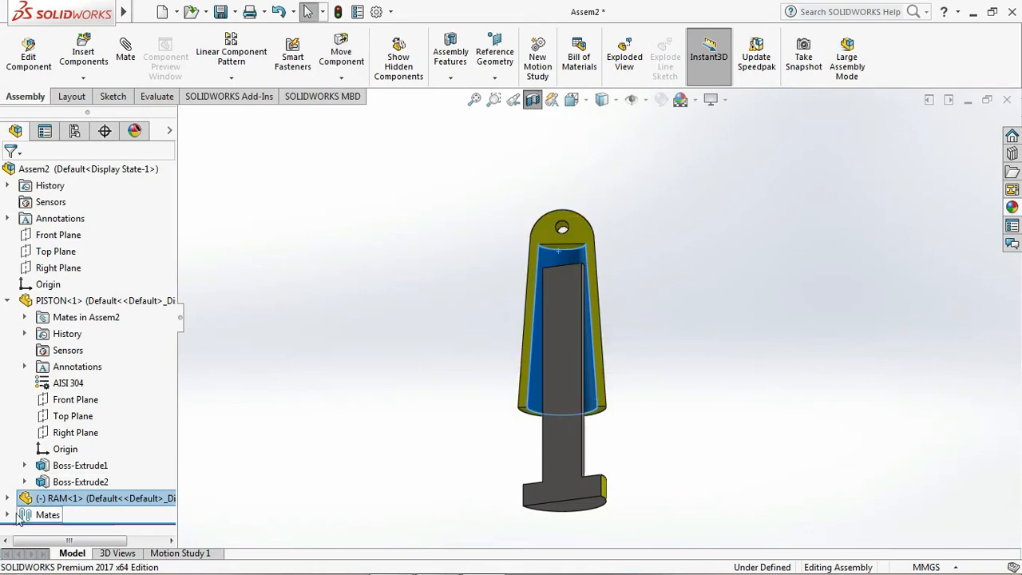
Step: Change the limit distance mate's maximum to 35 mm and slide the ram up the piston rod to test its travel
double_click(20, 516)
click(24, 516)
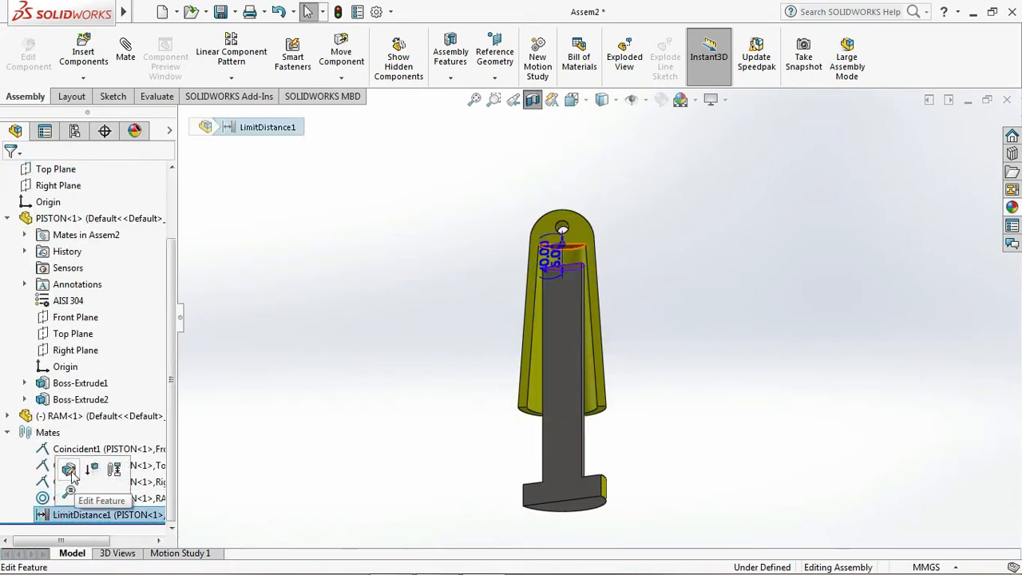
click(69, 470)
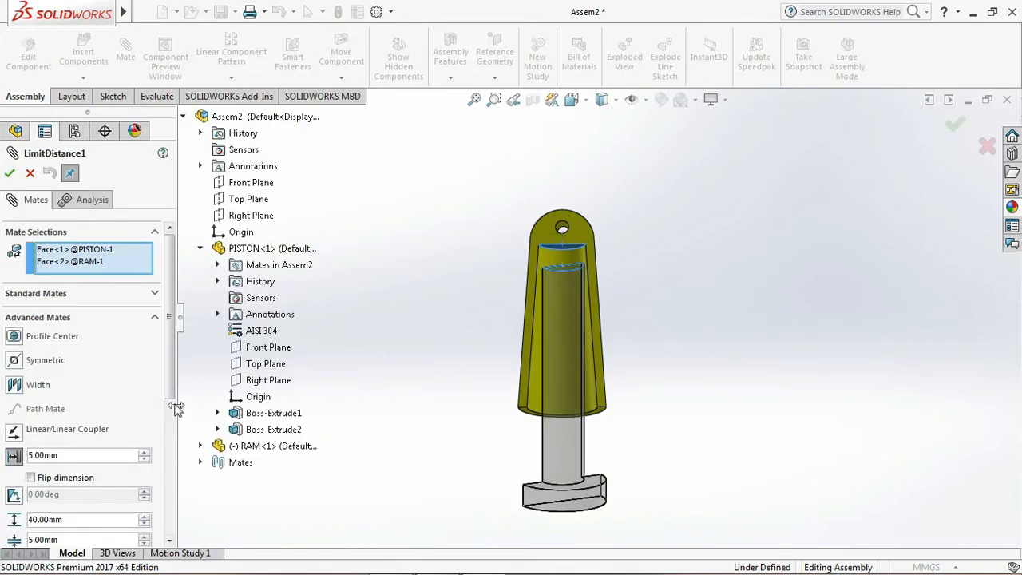
drag(170, 395, 170, 491)
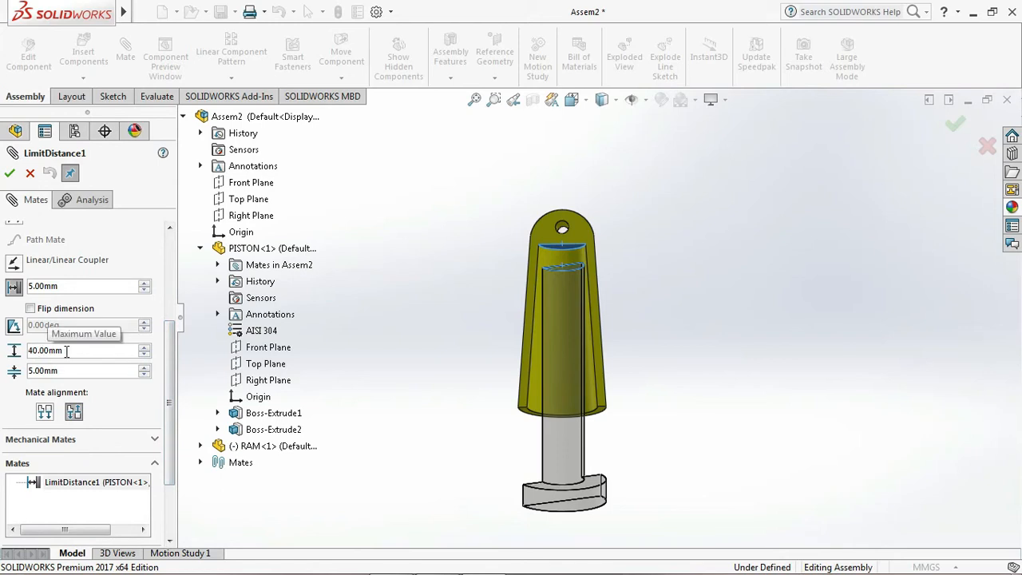
click(66, 351)
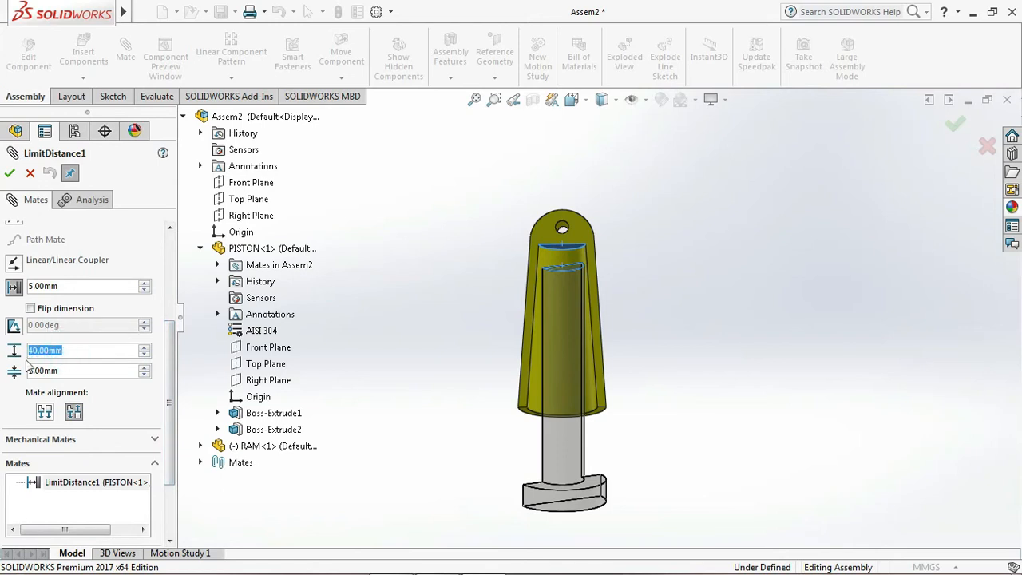
text(30)
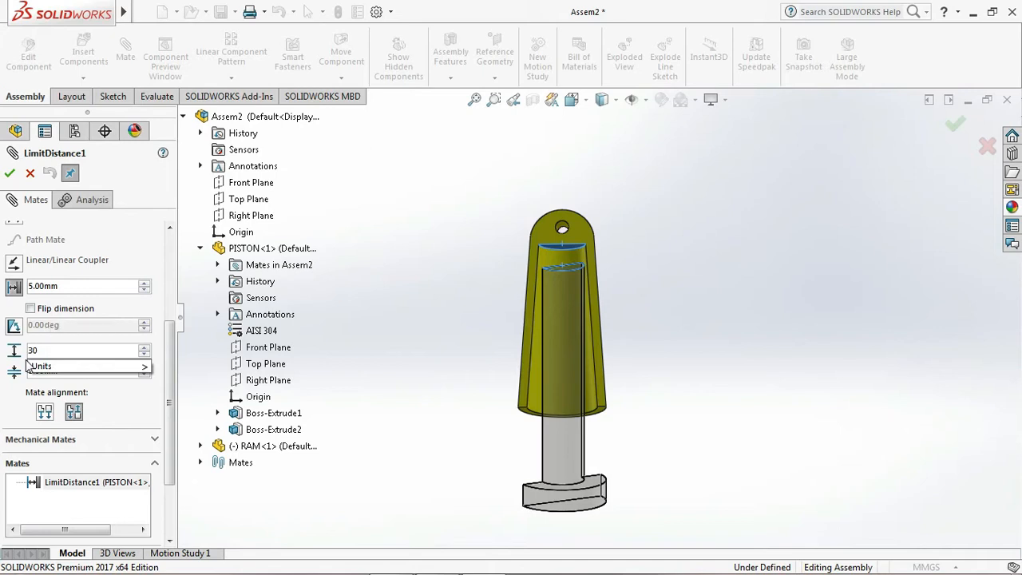
key(BackSpace)
text(5)
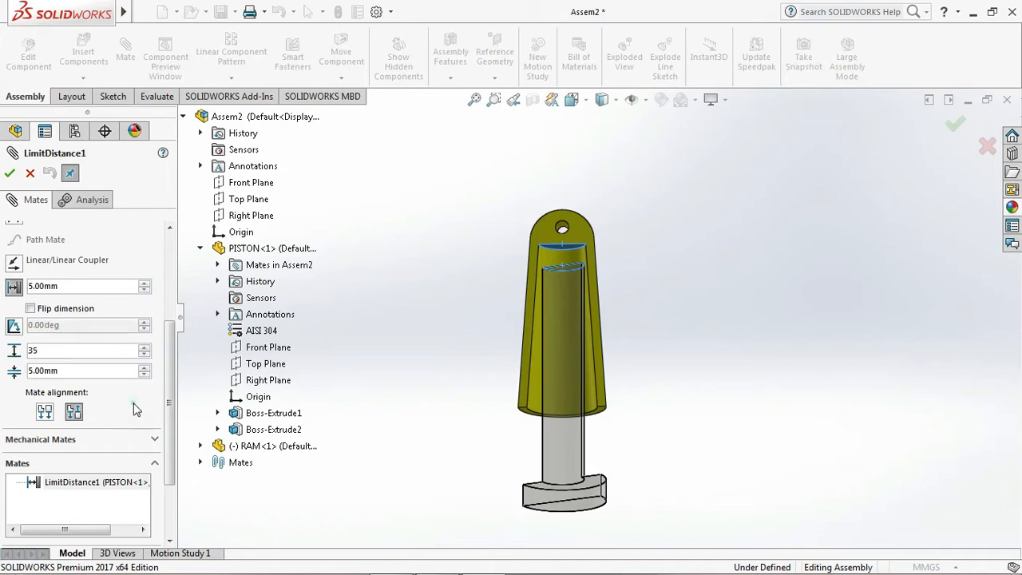
click(10, 173)
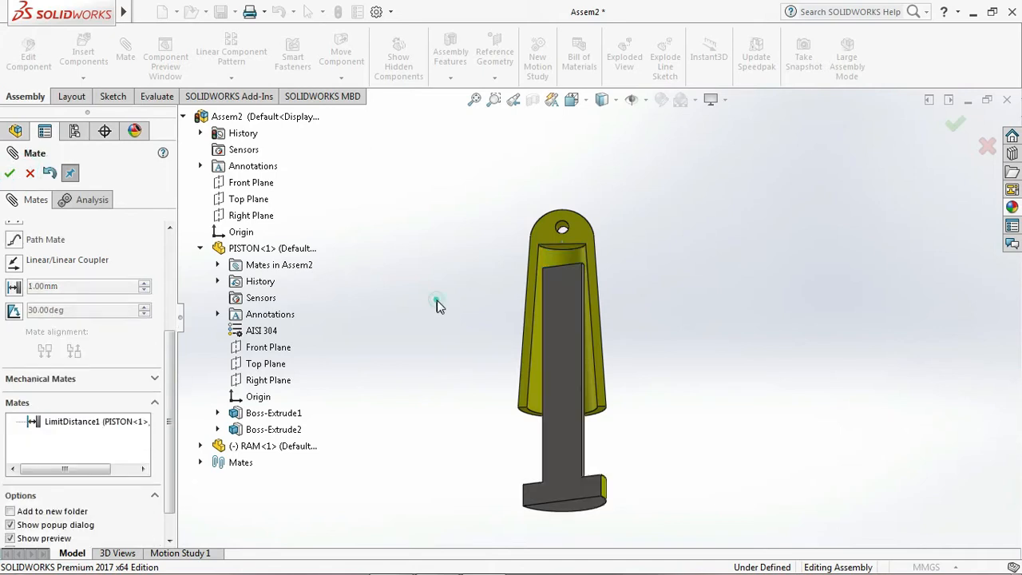
drag(537, 361, 585, 64)
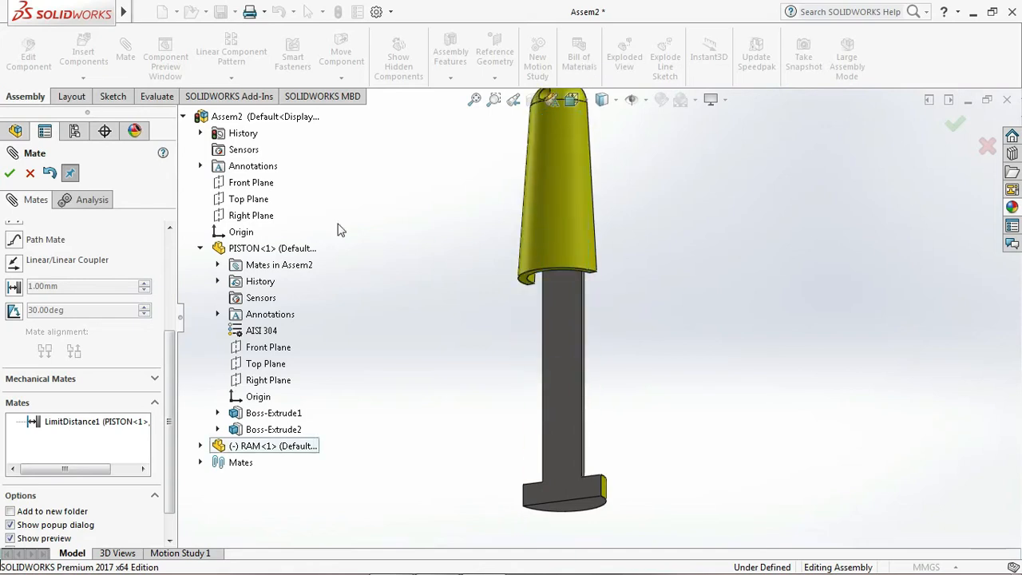
Step: Finish the mate definition and turn off the section view to show the whole piston and ram assembly
click(11, 173)
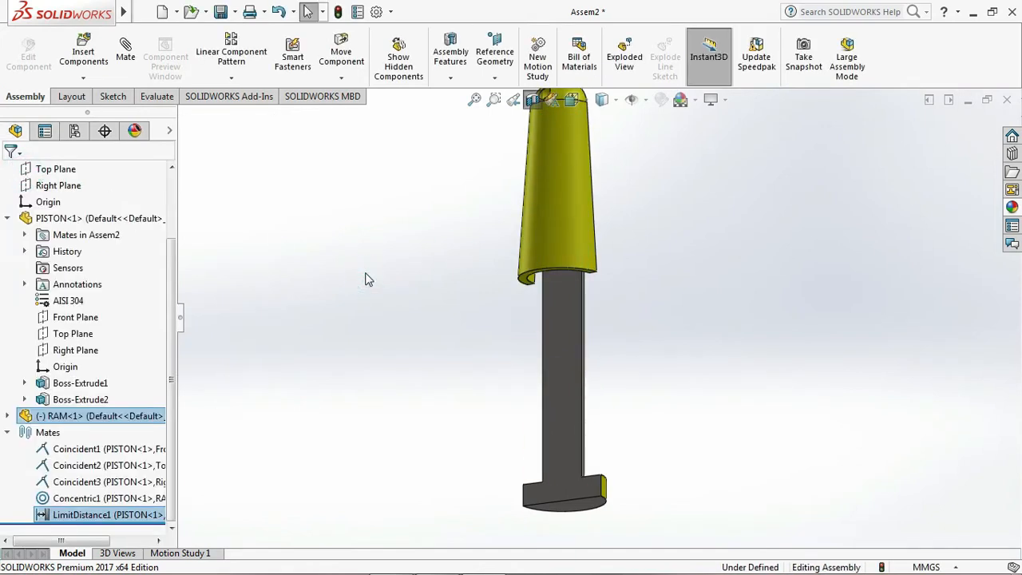
key(Down)
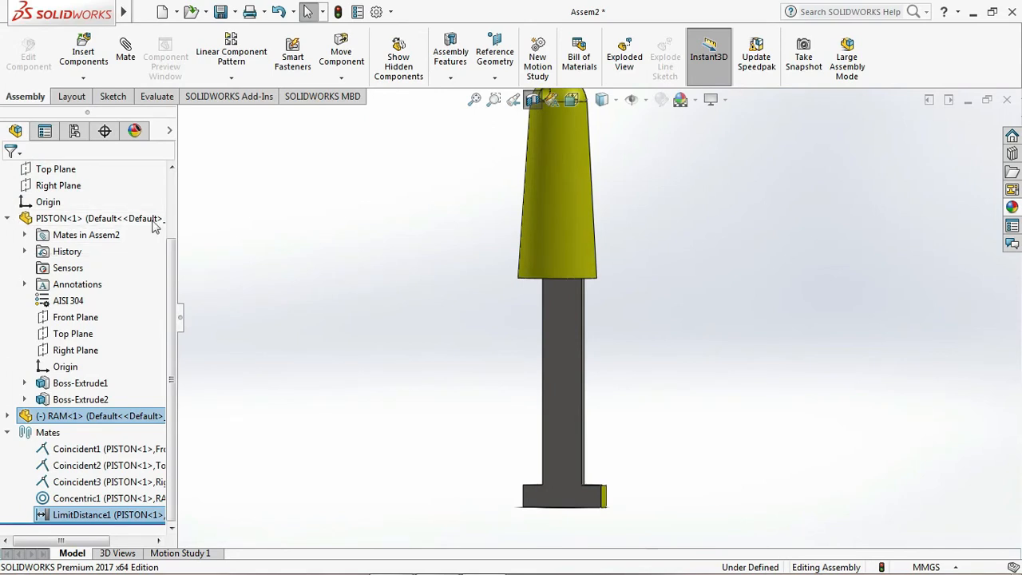
key(f)
click(532, 100)
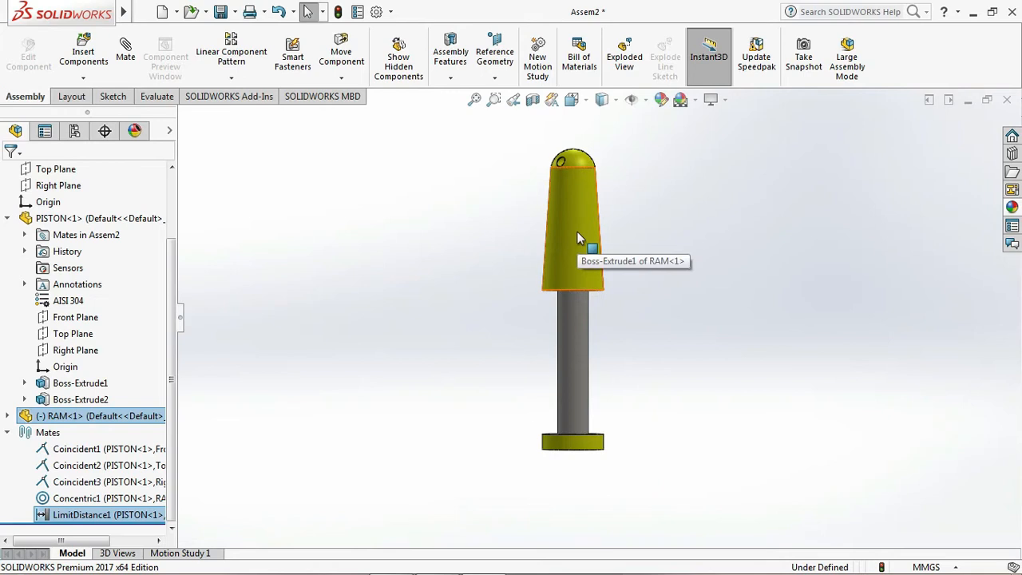
Step: Slide and spin the ram on the piston rod to check its remaining freedom of movement
key(Down)
key(Right)
key(Right)
key(Up)
key(Up)
drag(577, 232, 445, 229)
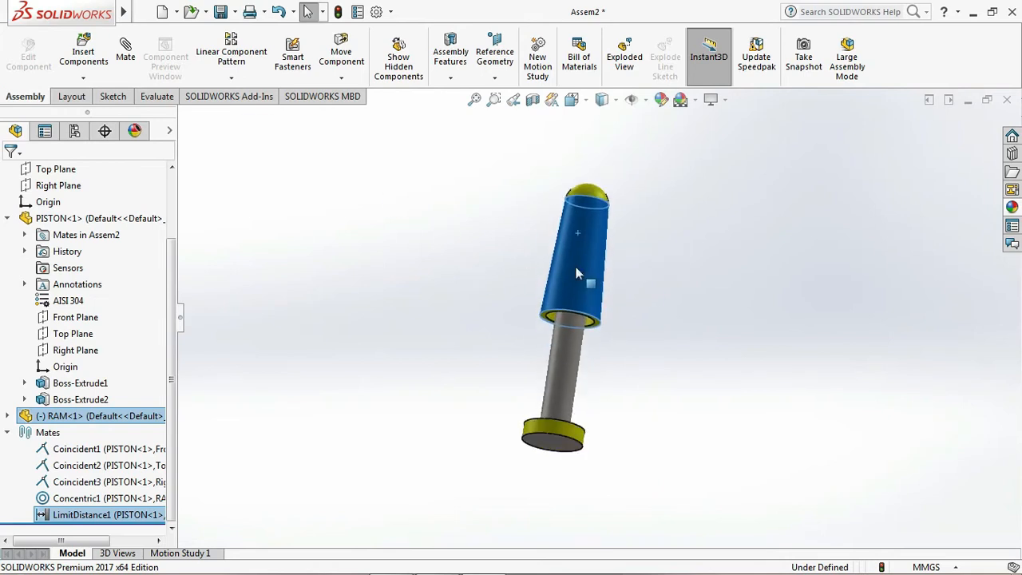
drag(507, 253, 597, 232)
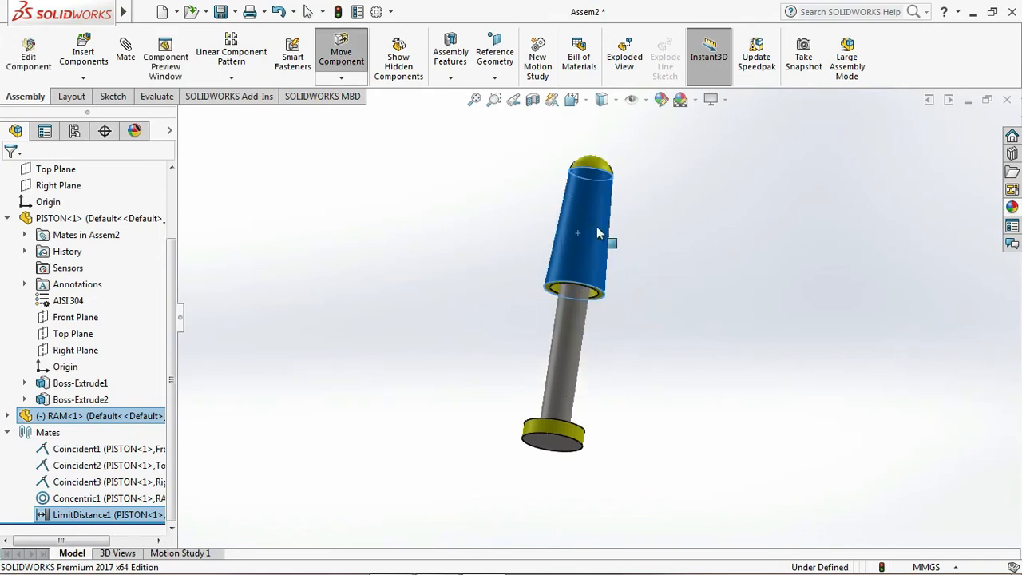
drag(526, 208, 641, 248)
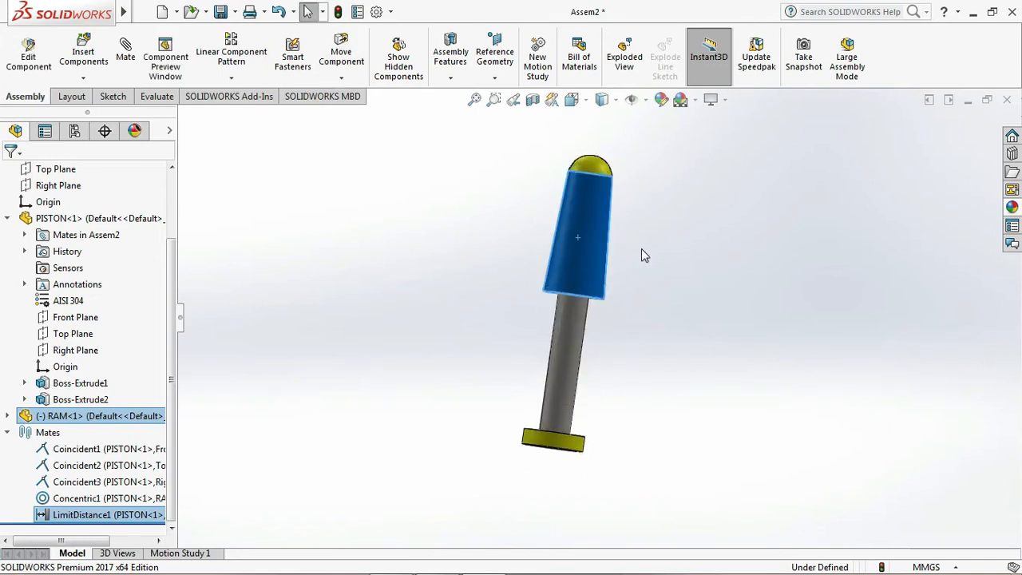
key(Left)
key(Left)
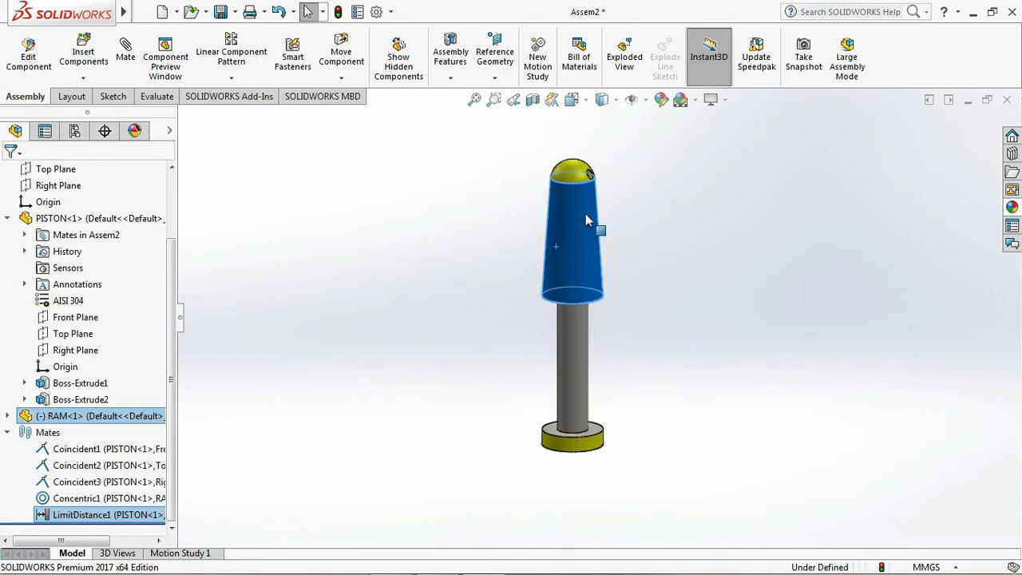
click(506, 261)
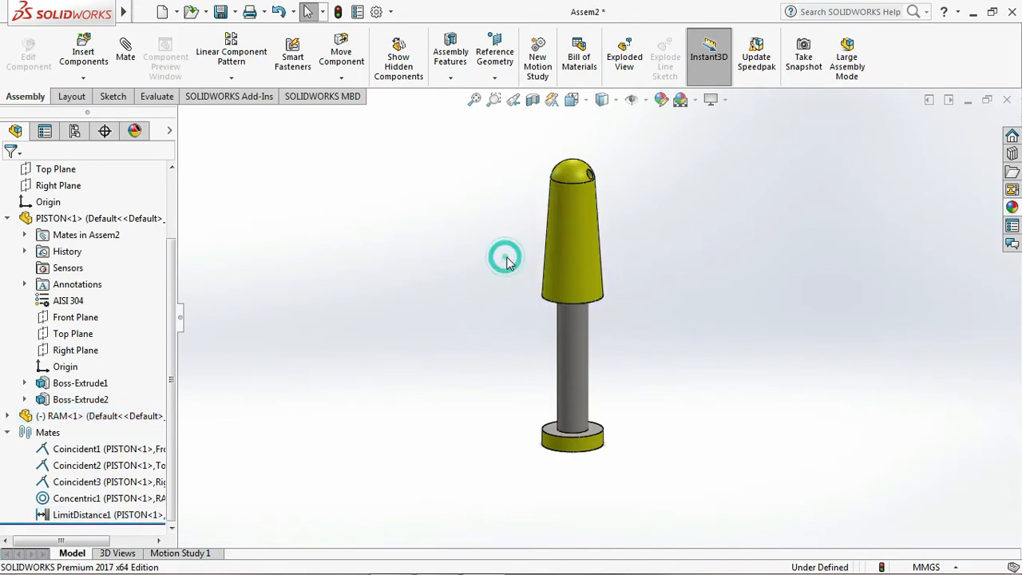
Step: Add a coincident mate between the ram's Right Plane and the assembly's Right Plane to stop the ram rotating
click(576, 229)
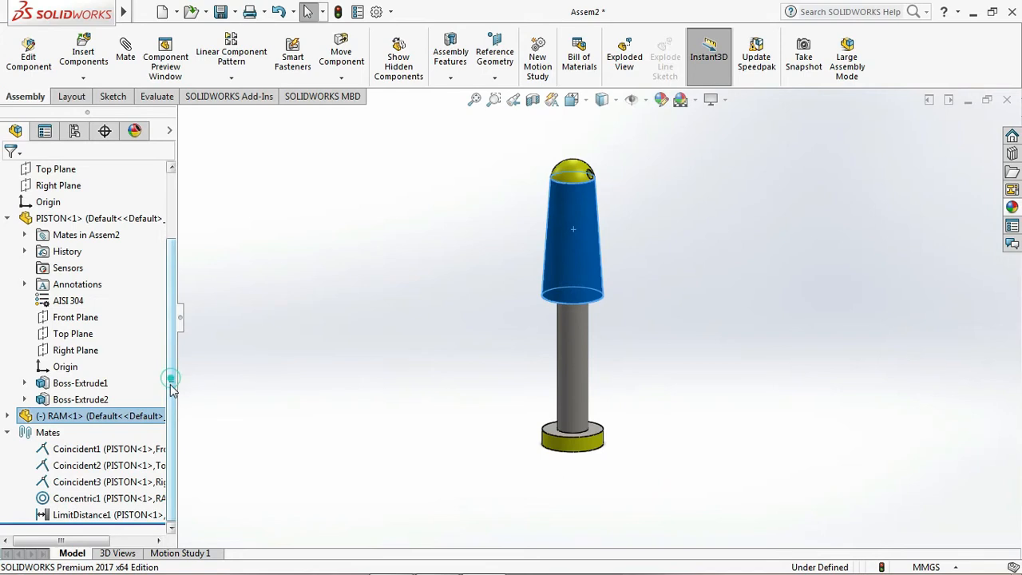
click(7, 415)
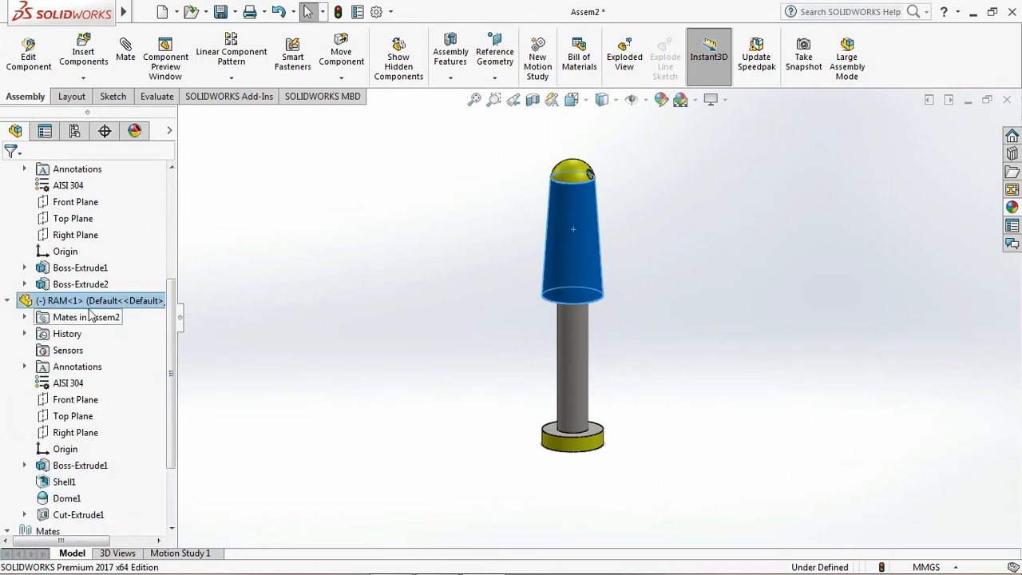
click(73, 432)
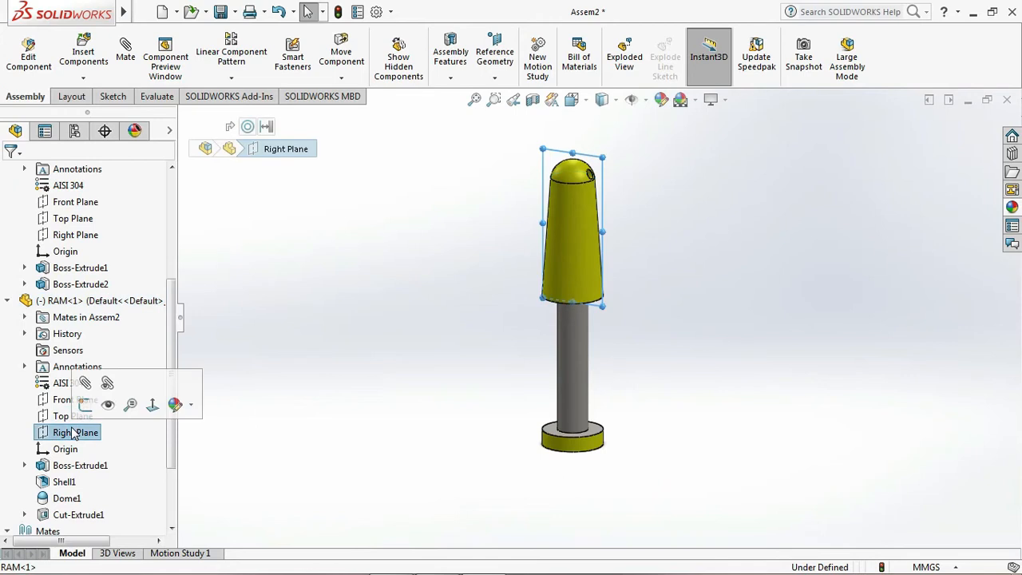
click(85, 383)
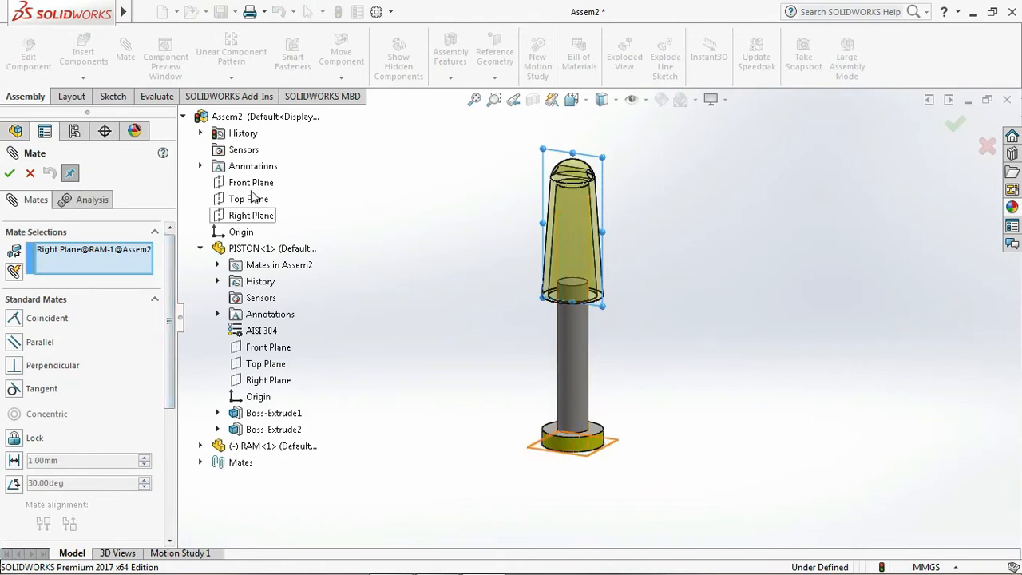
click(250, 216)
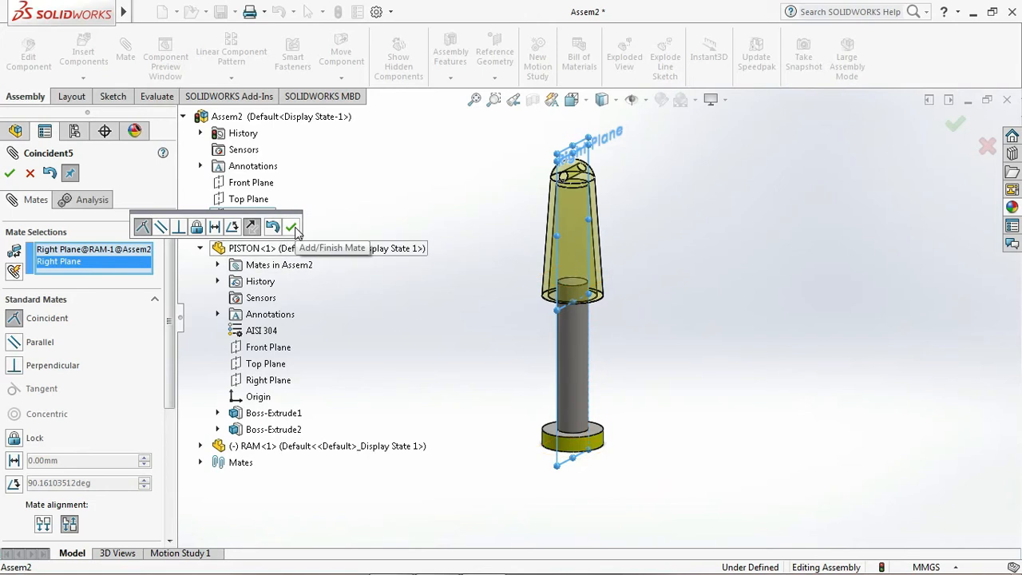
click(293, 228)
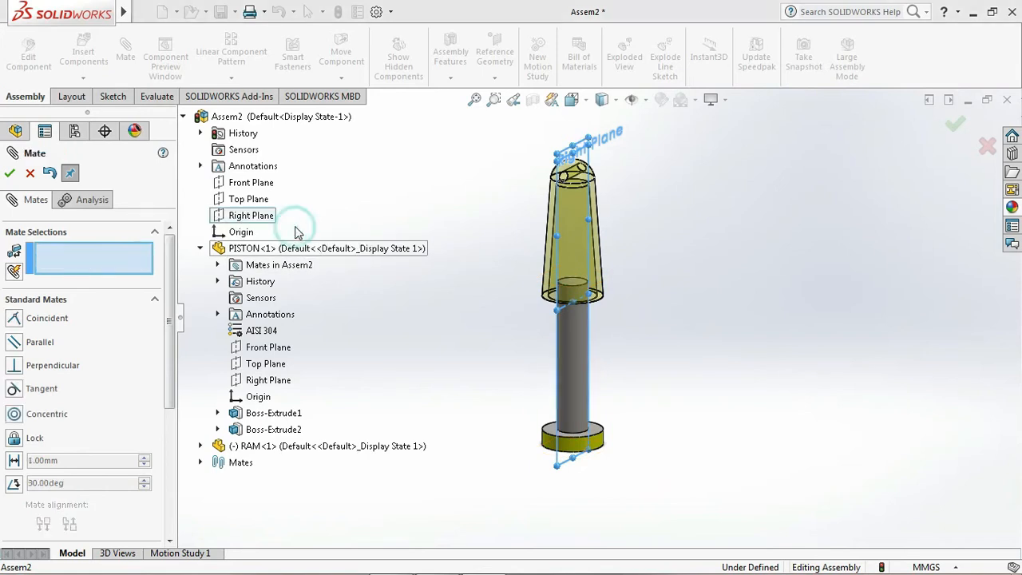
click(10, 174)
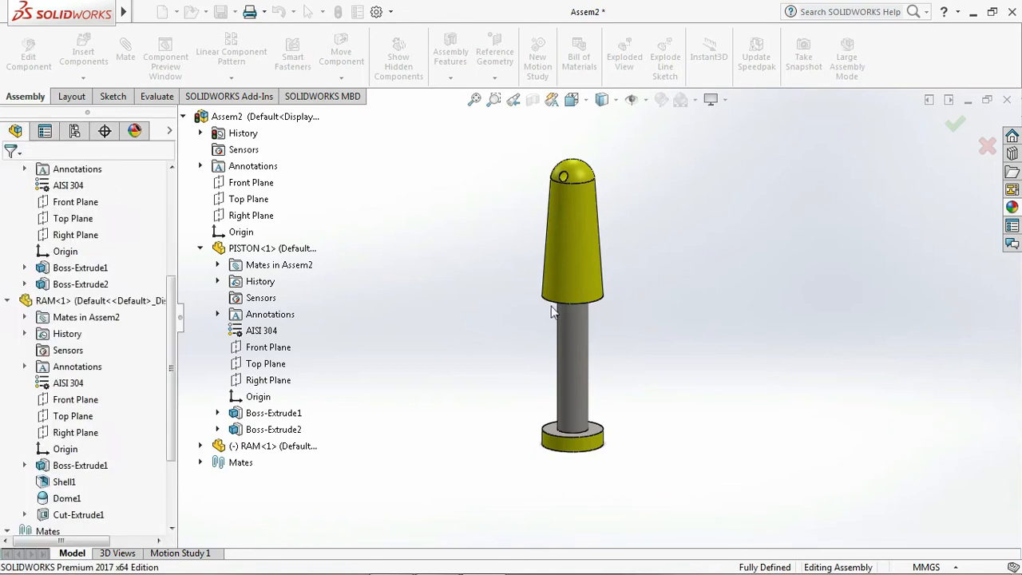
Step: Slide the ram down the piston rod towards the piston's base
drag(563, 351, 560, 428)
drag(632, 230, 612, 399)
click(674, 373)
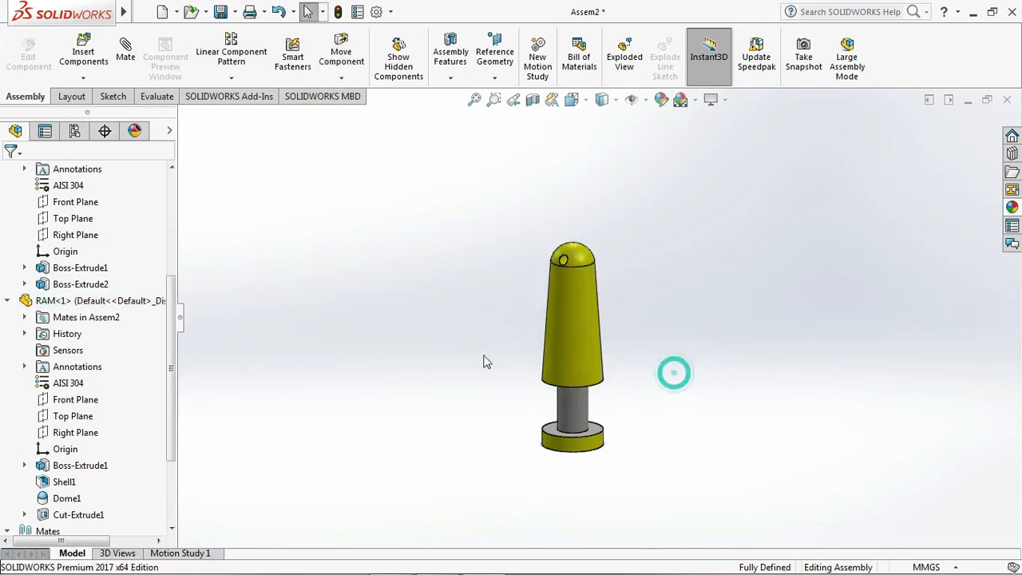
Step: Insert the NICE SPRING part from the SPRING FILE folder and place it beside the ram
click(83, 54)
click(78, 431)
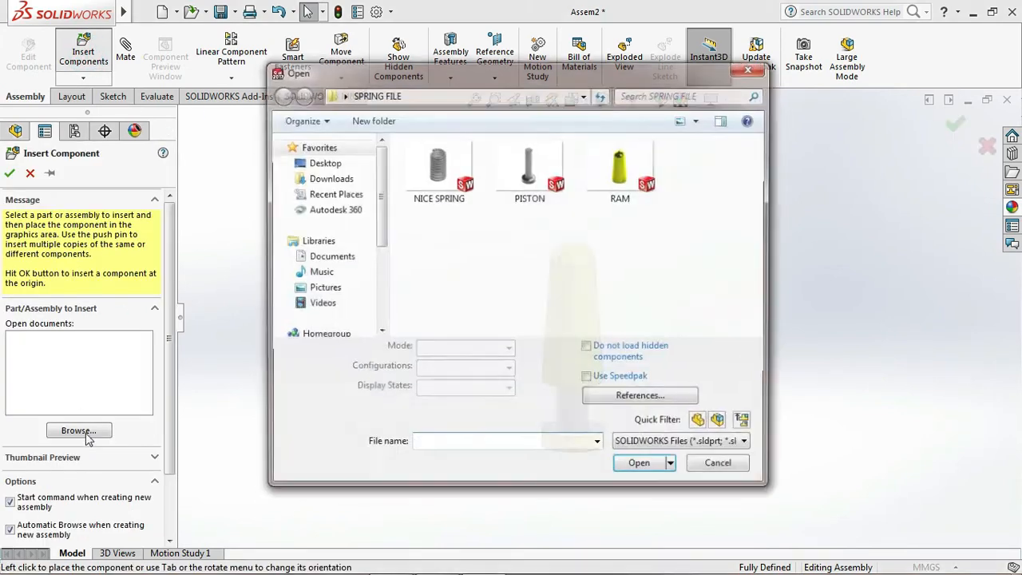
click(433, 177)
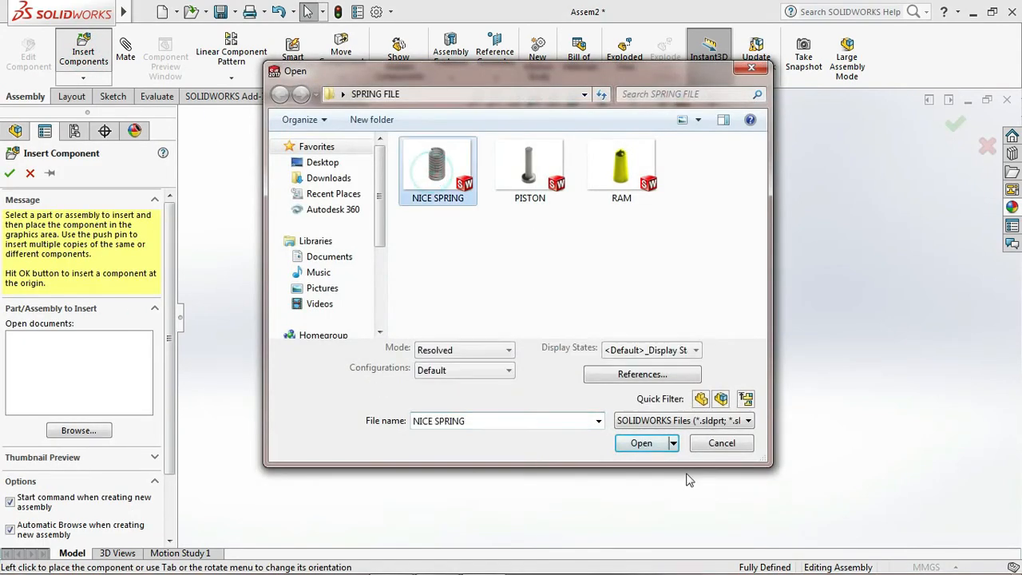
click(641, 467)
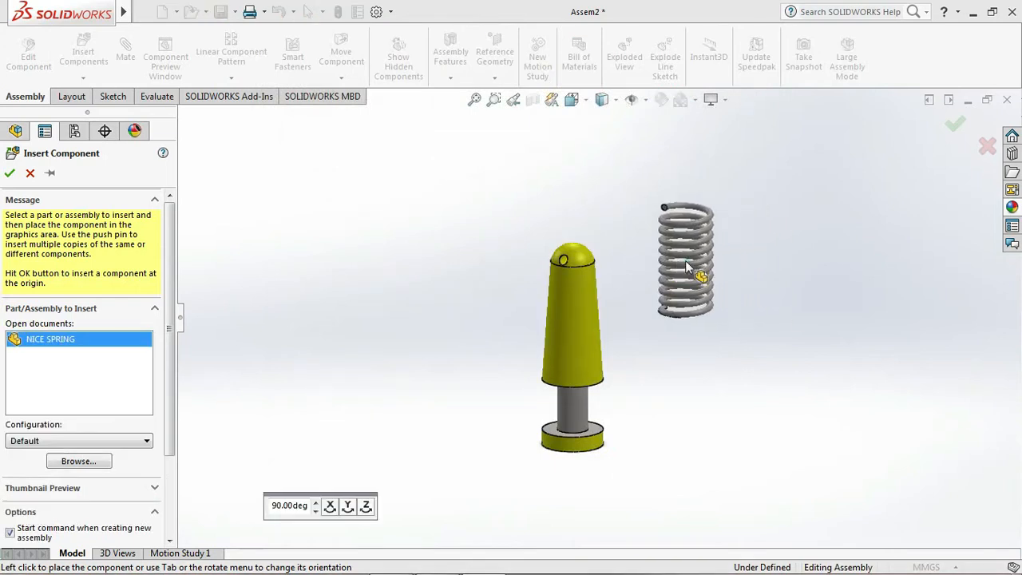
click(687, 262)
Step: Collapse the piston and ram in the feature tree and show Sketch1 under the NICE SPRING part's Sweep1
scroll(691, 275, down, 3)
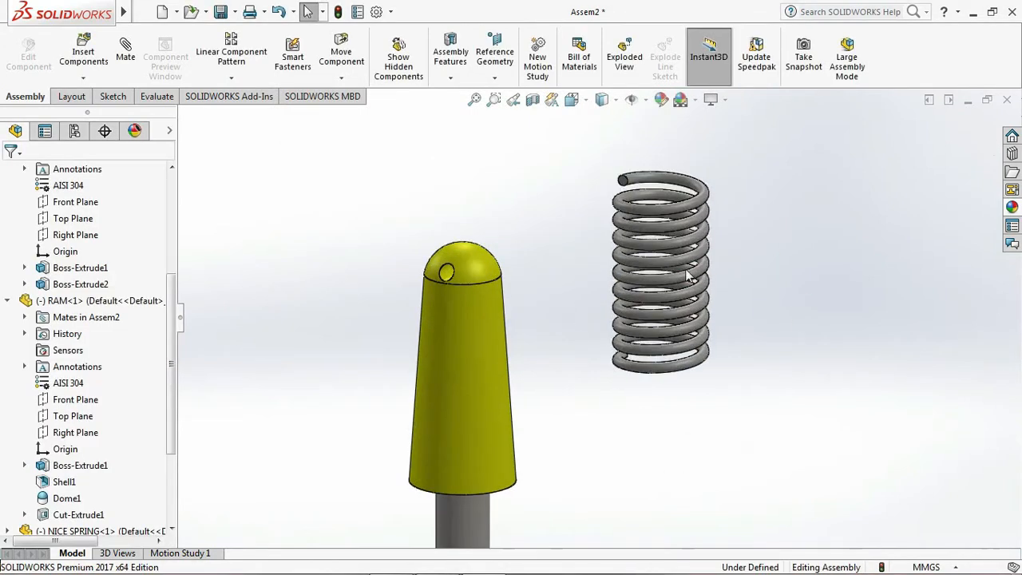
key(Up)
key(Up)
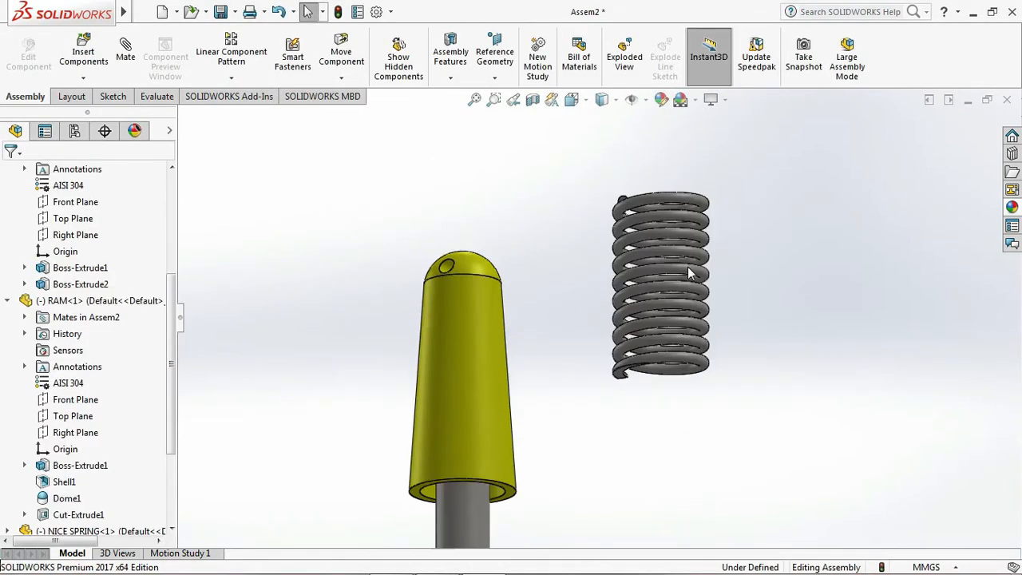
drag(169, 362, 167, 505)
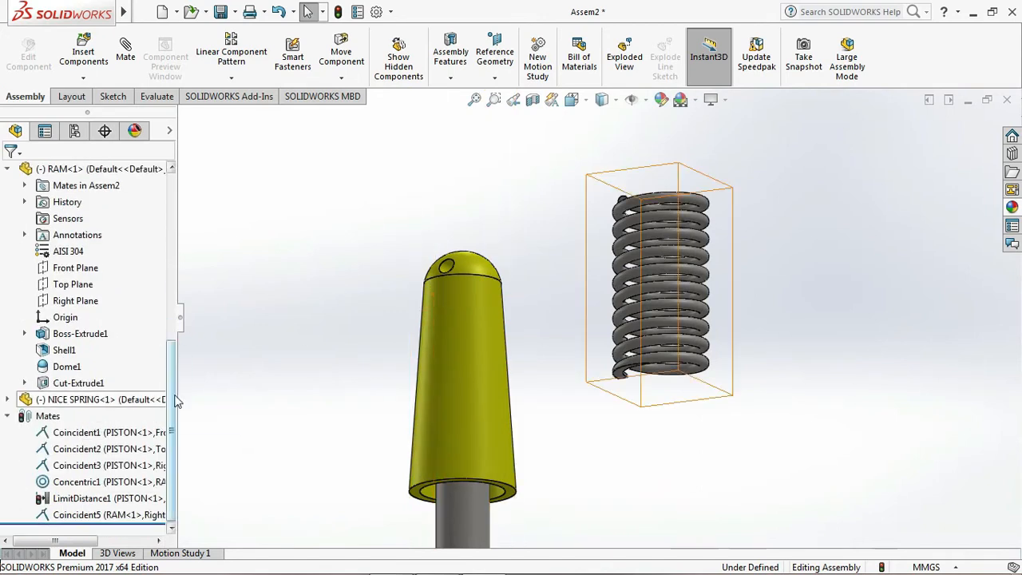
drag(168, 397, 225, 222)
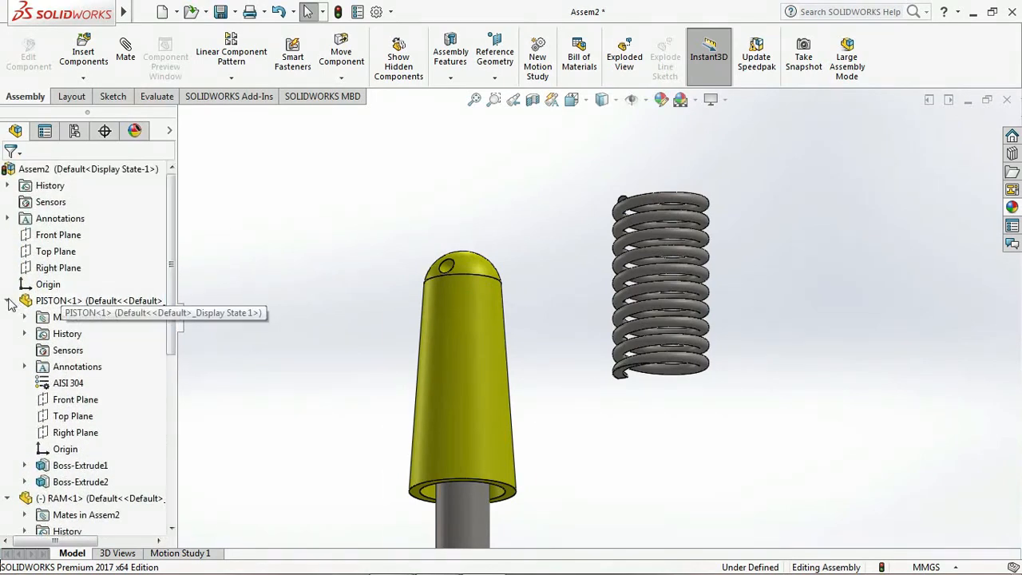
click(9, 300)
click(7, 317)
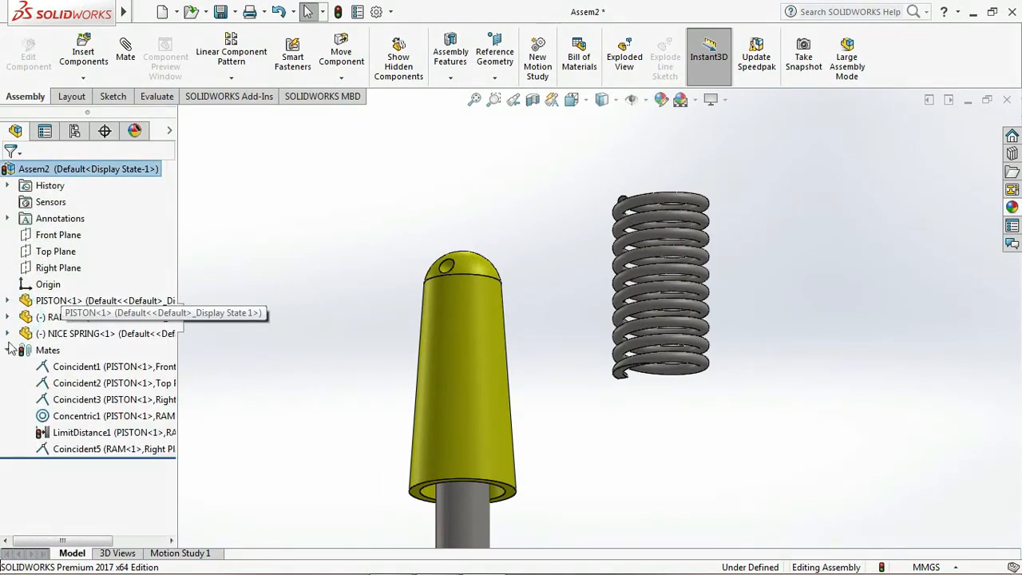
click(8, 334)
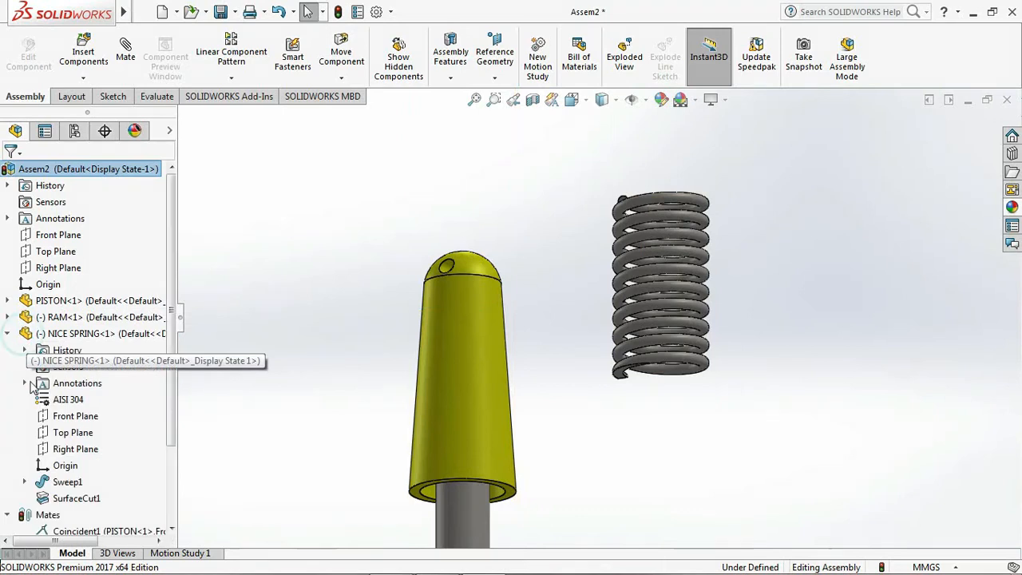
click(23, 481)
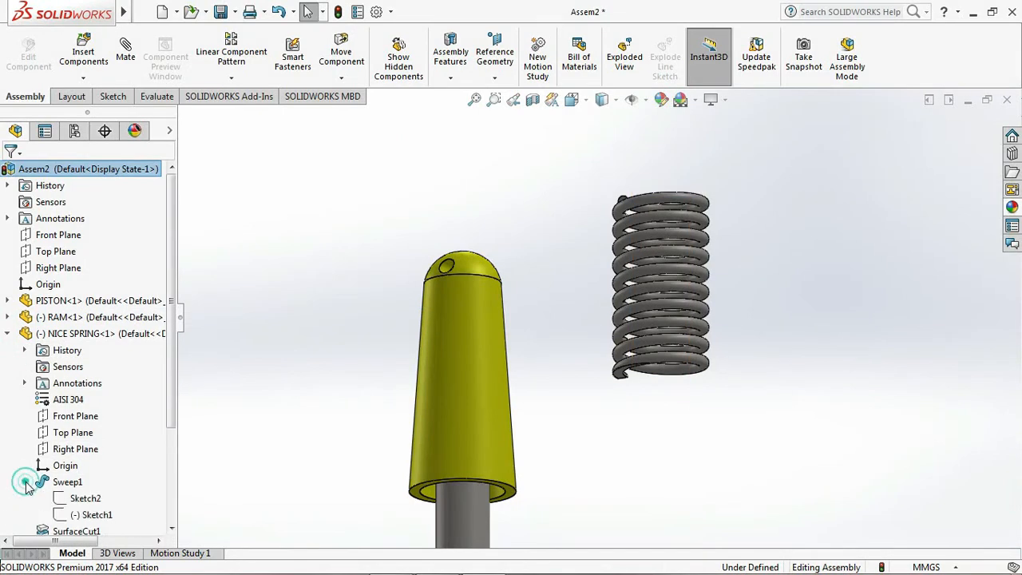
click(89, 514)
click(101, 487)
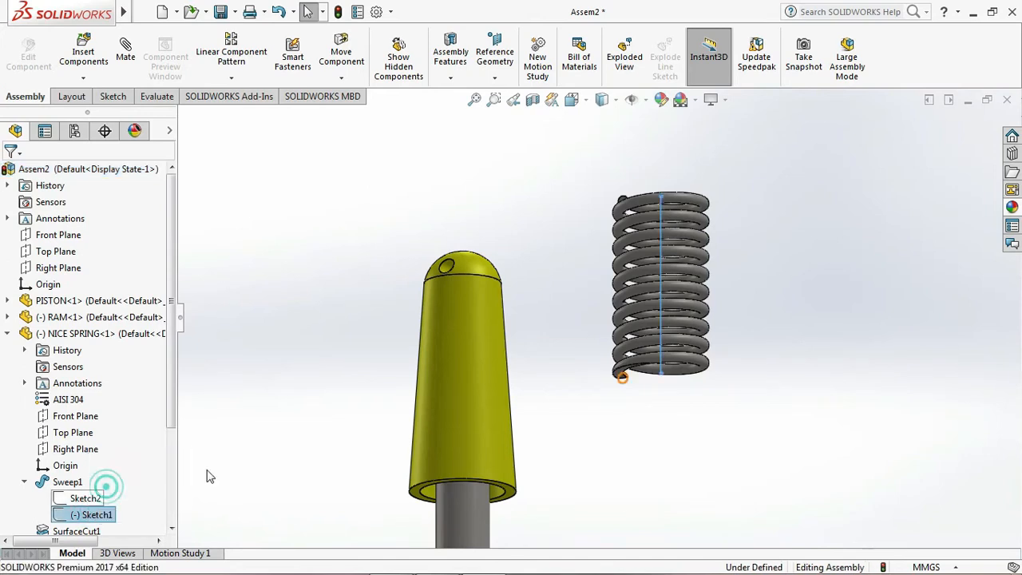
click(329, 335)
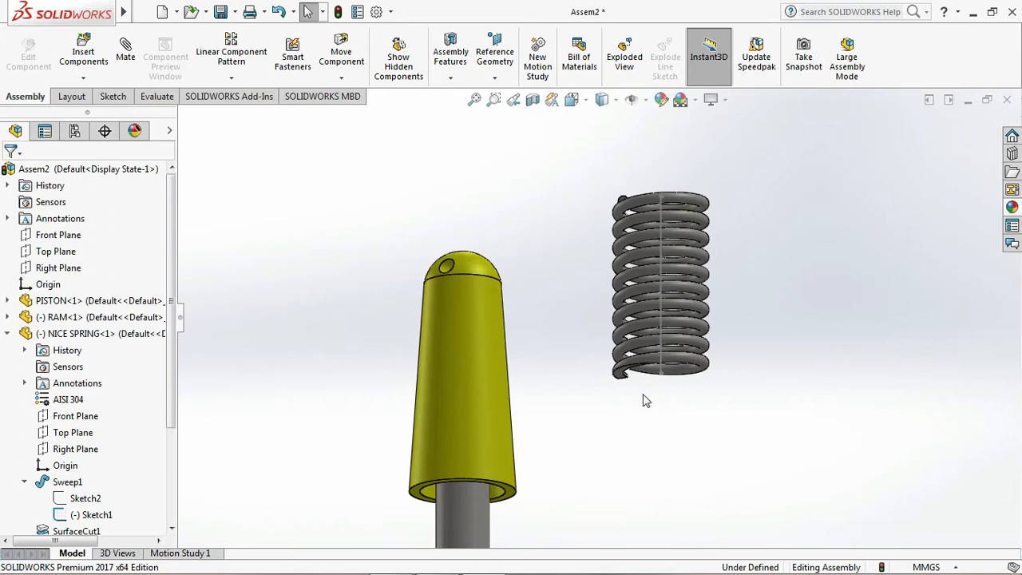
Step: Add a coincident mate between the spring's flat lower end face and the upper face of the piston's base disc
scroll(627, 375, down, 3)
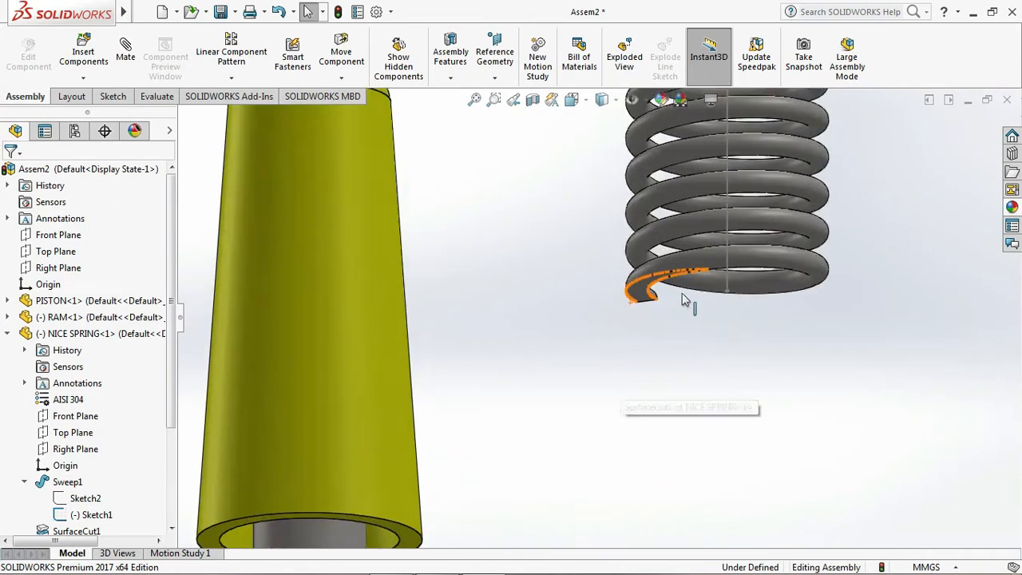
click(648, 281)
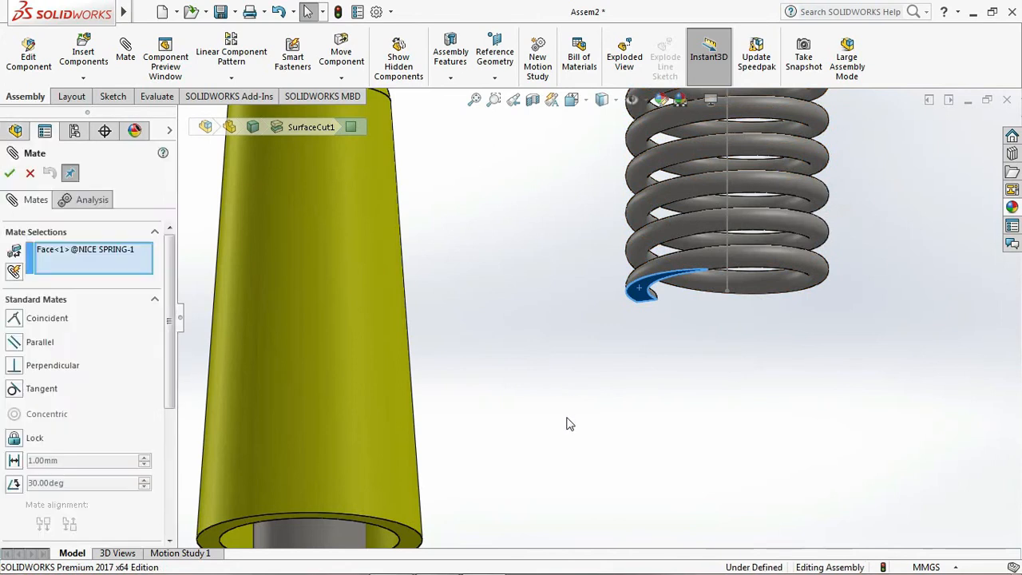
key(f)
key(Down)
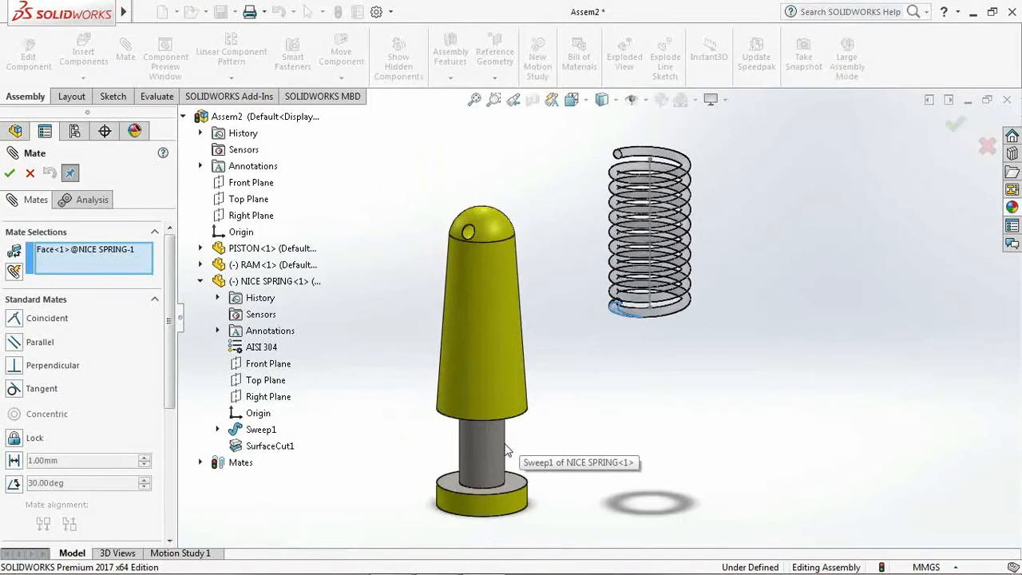
click(453, 474)
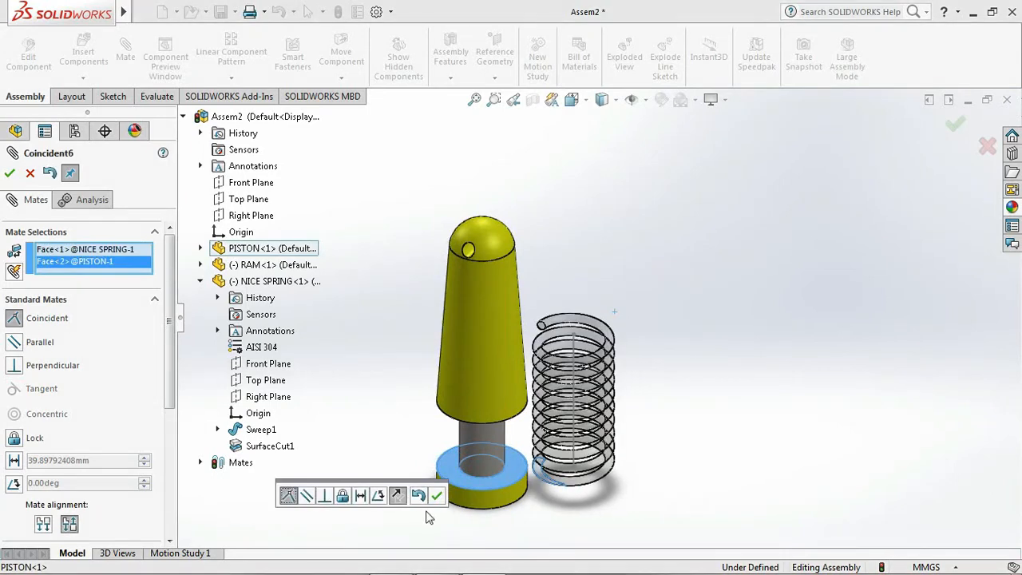
click(436, 494)
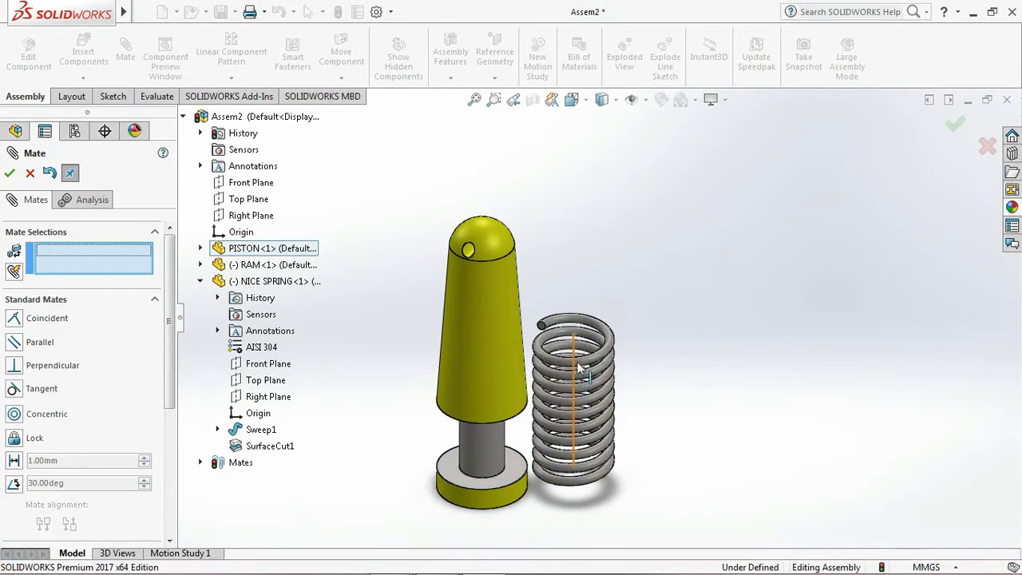
click(9, 172)
Step: Turn on the display of temporary axes to reveal the central axis of the piston and ram
click(645, 101)
click(645, 102)
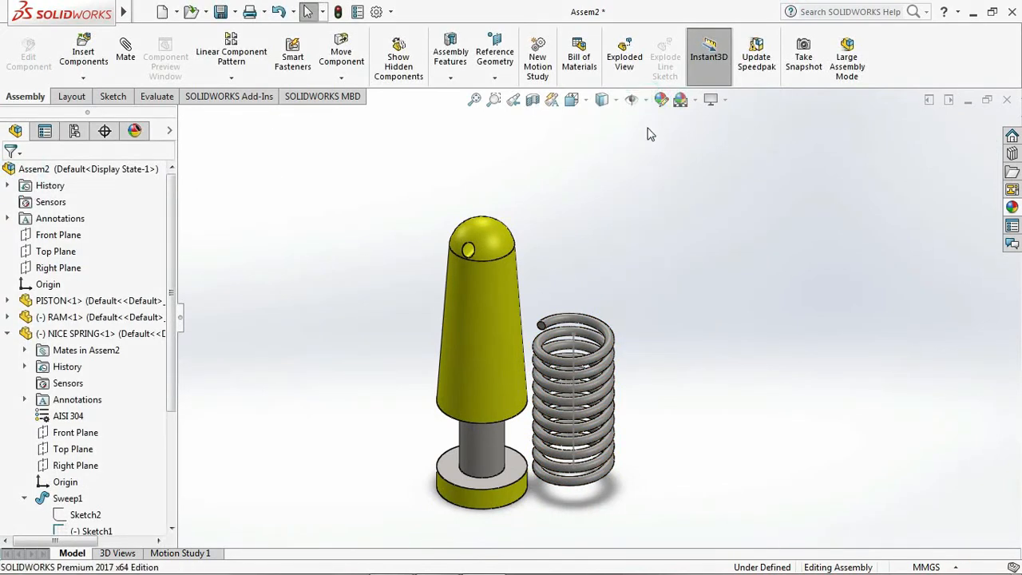
click(646, 101)
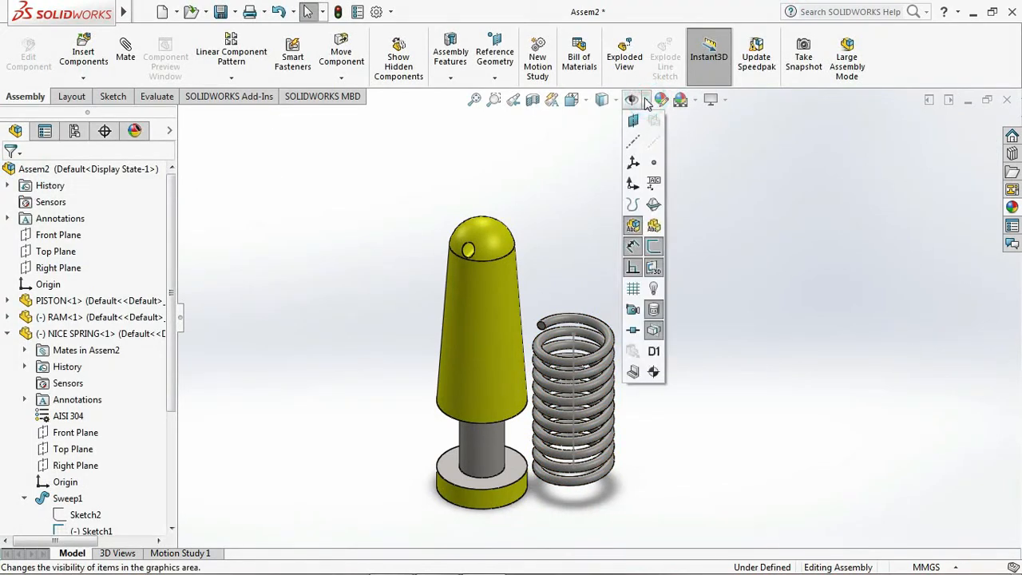
click(633, 144)
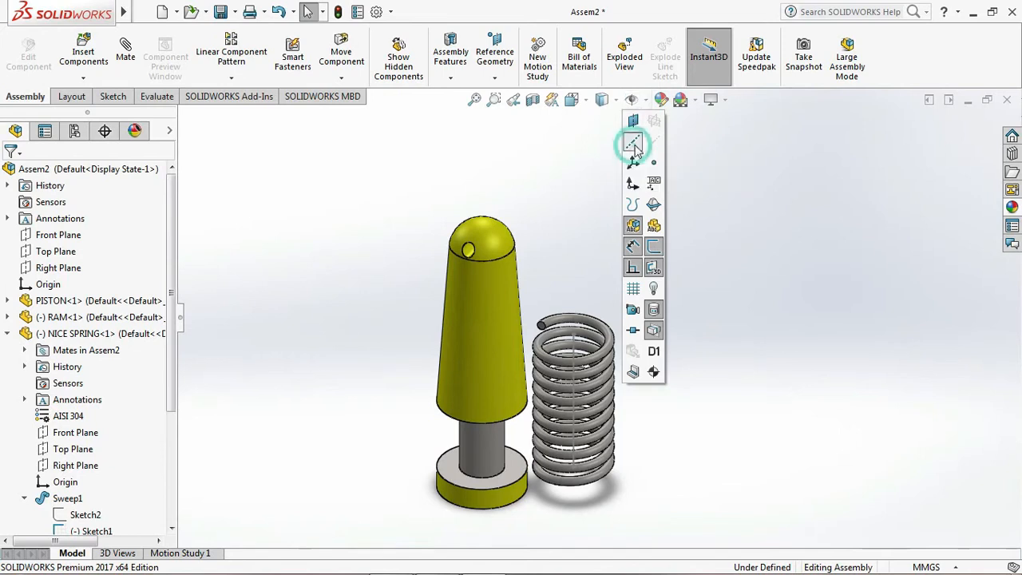
click(653, 142)
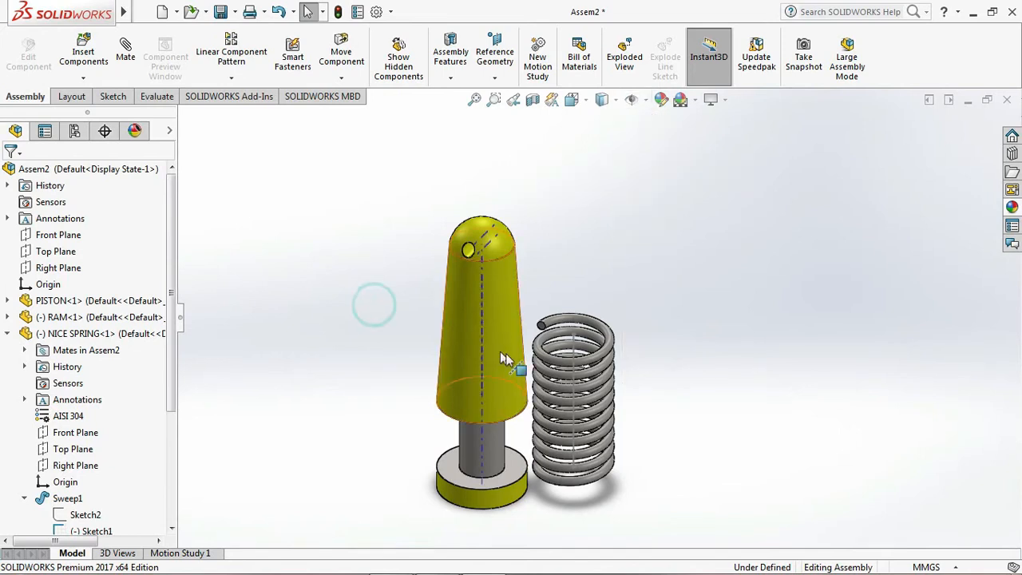
click(482, 345)
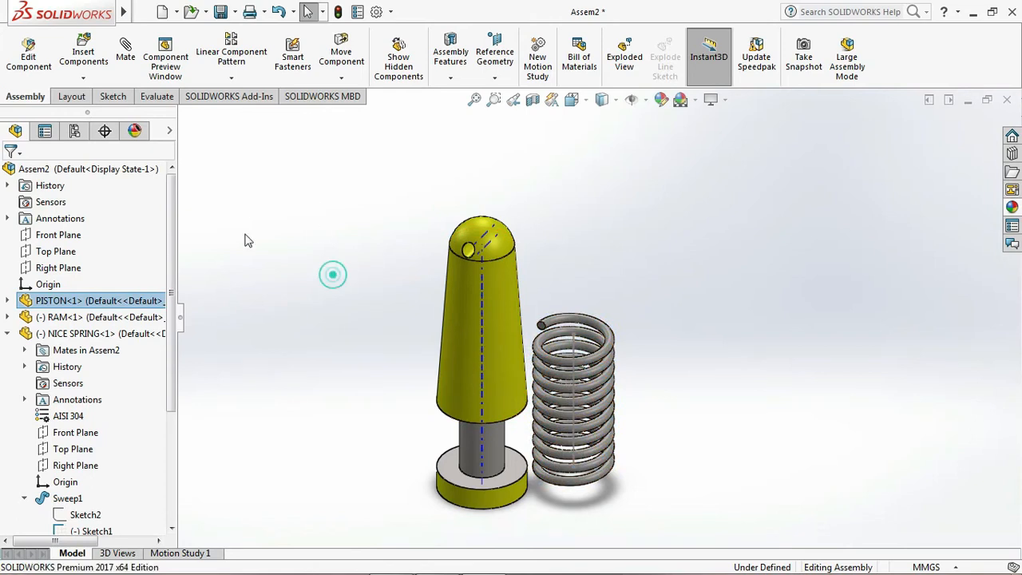
click(330, 273)
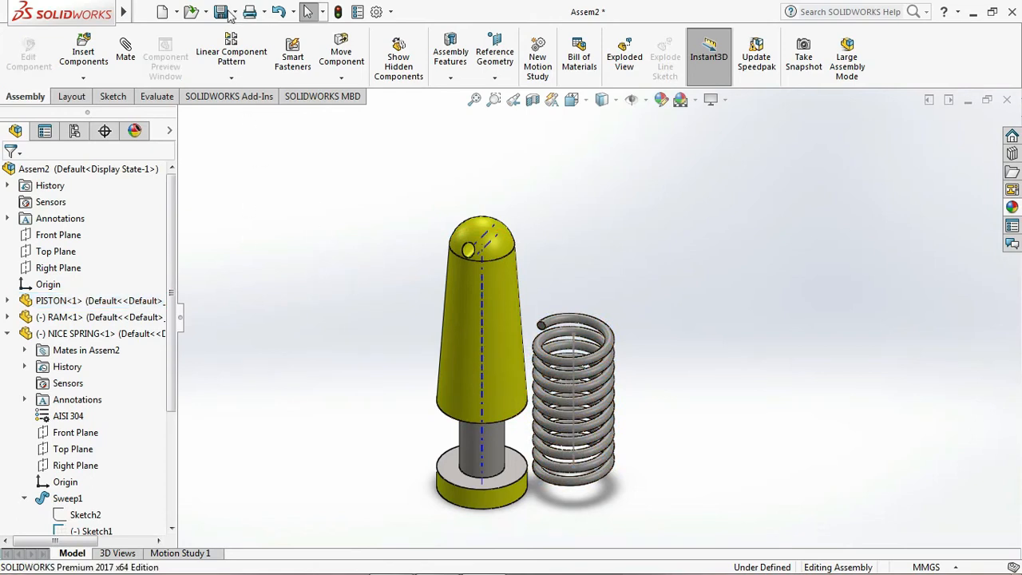
Step: Add a coincident mate between the piston's central axis and the vertical line of the spring's Sketch1
click(126, 51)
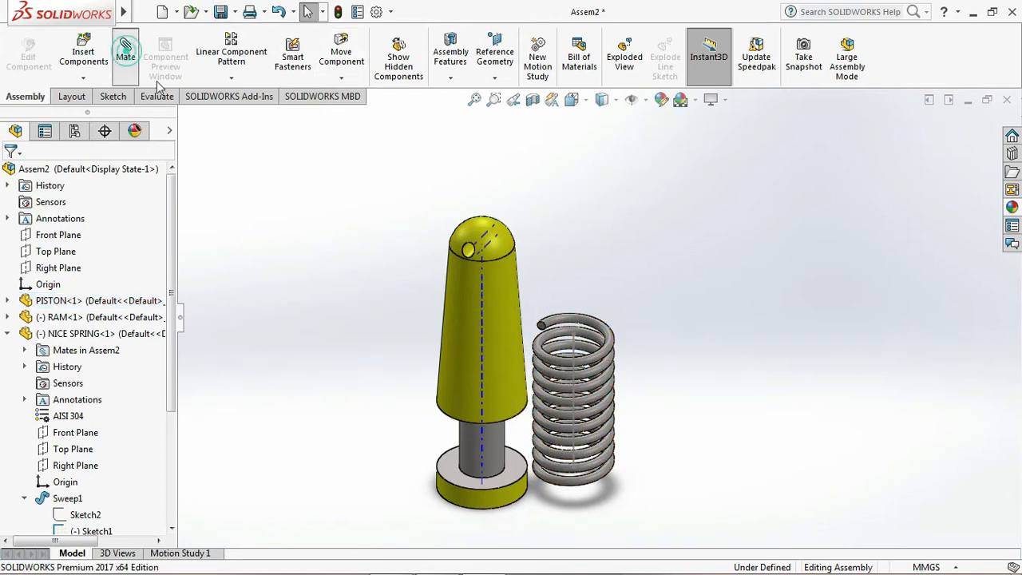
click(482, 357)
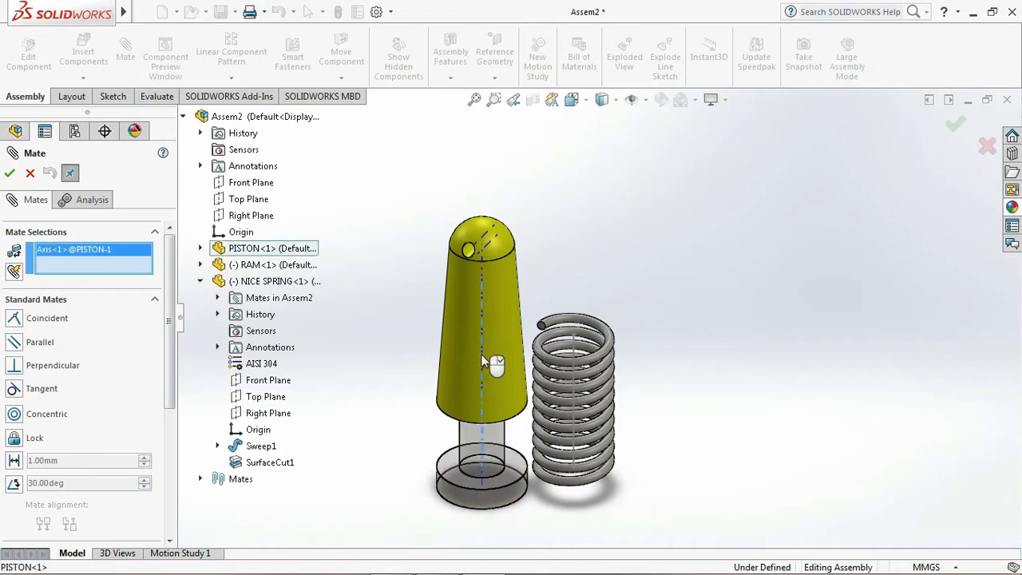
click(575, 352)
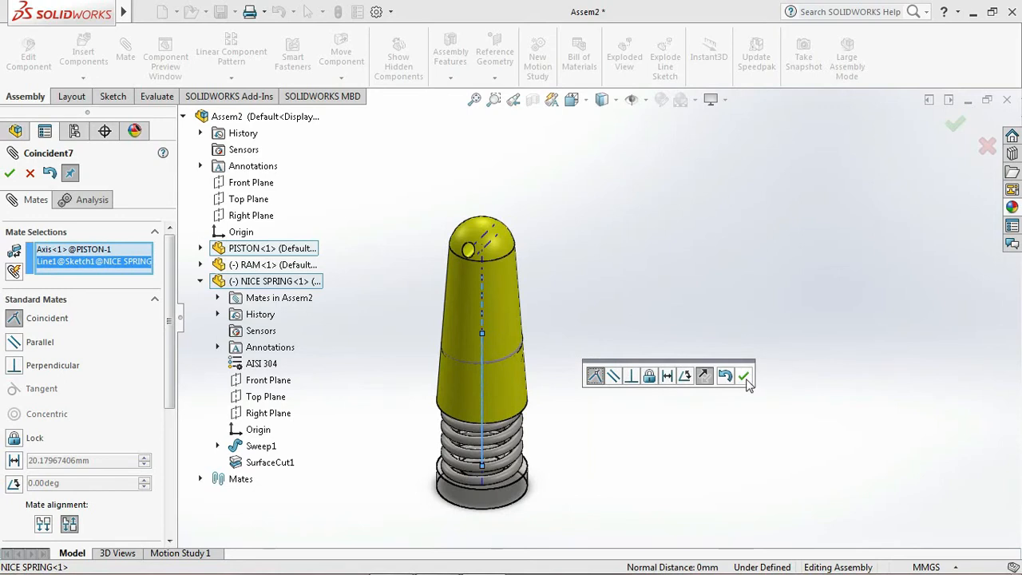
click(744, 378)
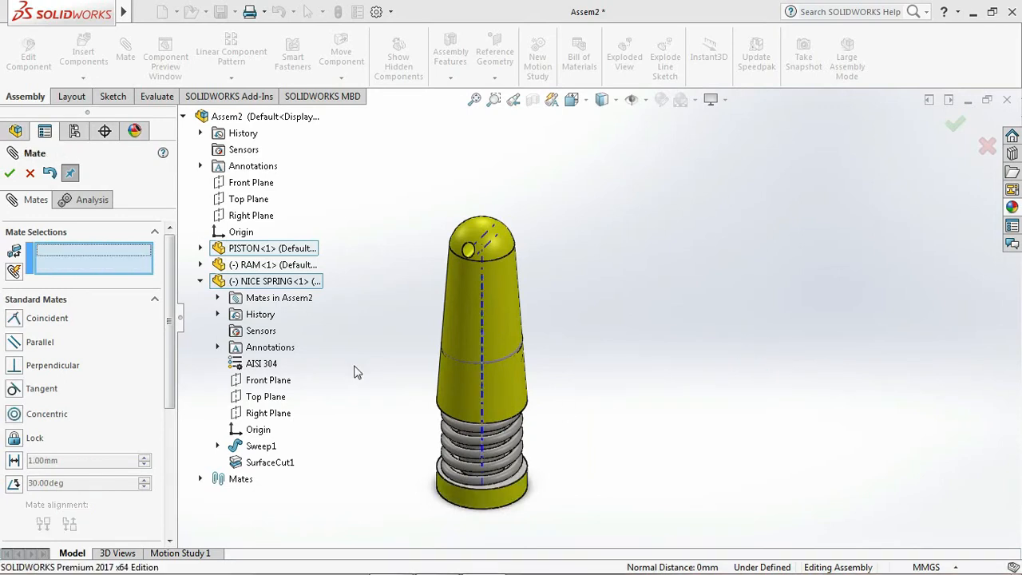
click(10, 177)
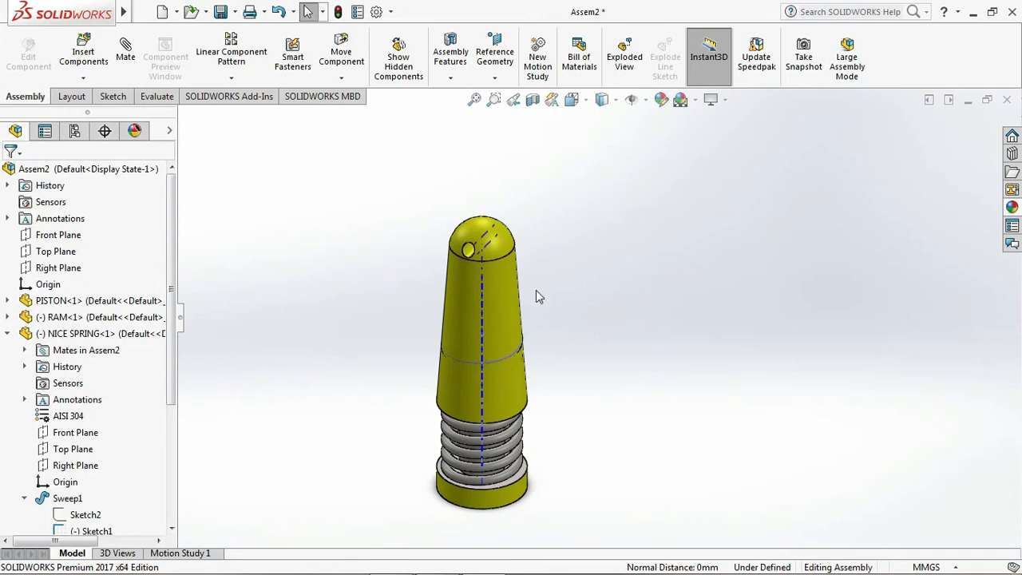
Step: Turn off the display of temporary axes
click(645, 99)
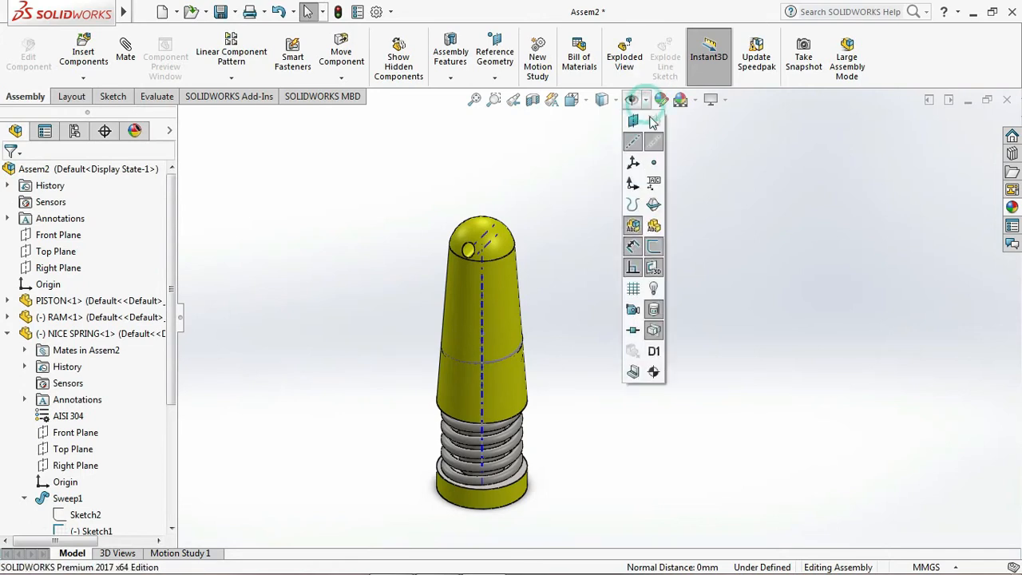
click(635, 146)
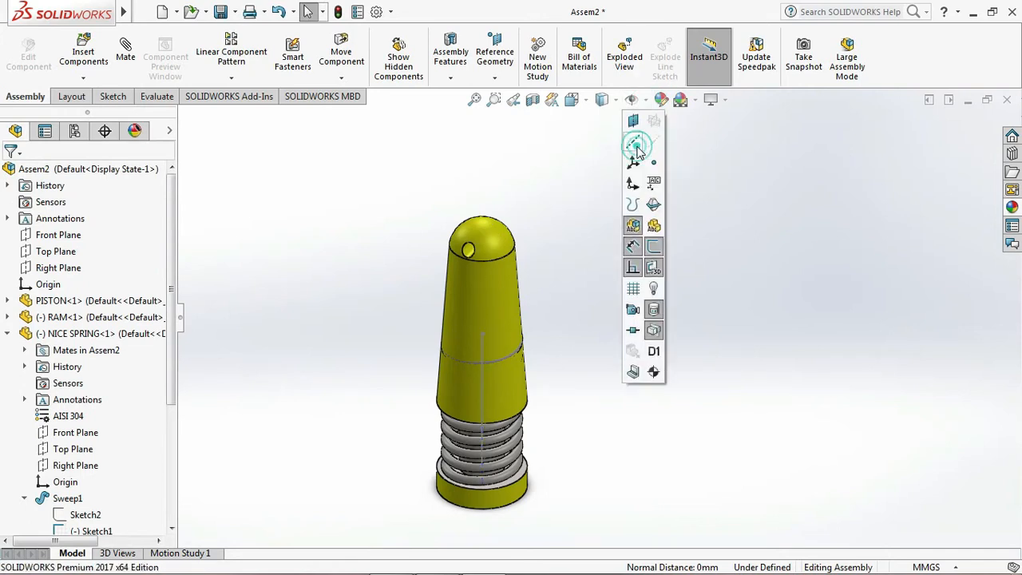
click(561, 147)
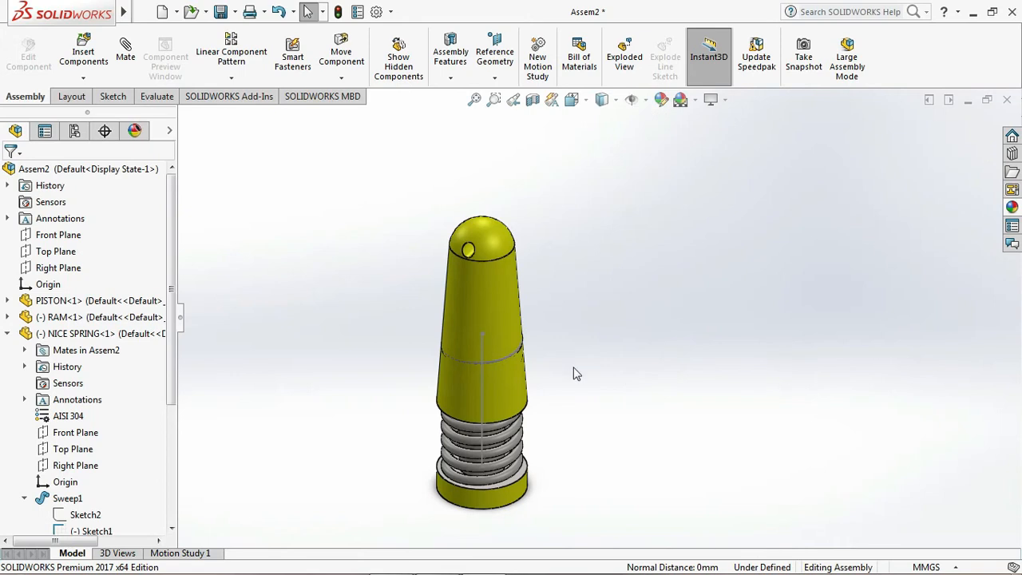
Step: Slide the ram up the piston rod clear of the spring and show the assembly in front view
key(Up)
key(Left)
key(Left)
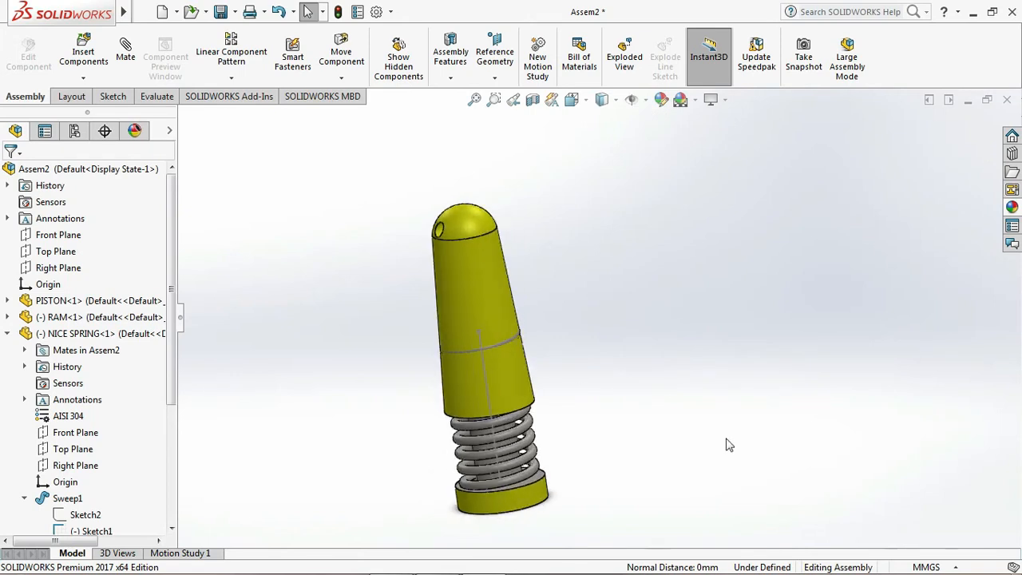
click(474, 99)
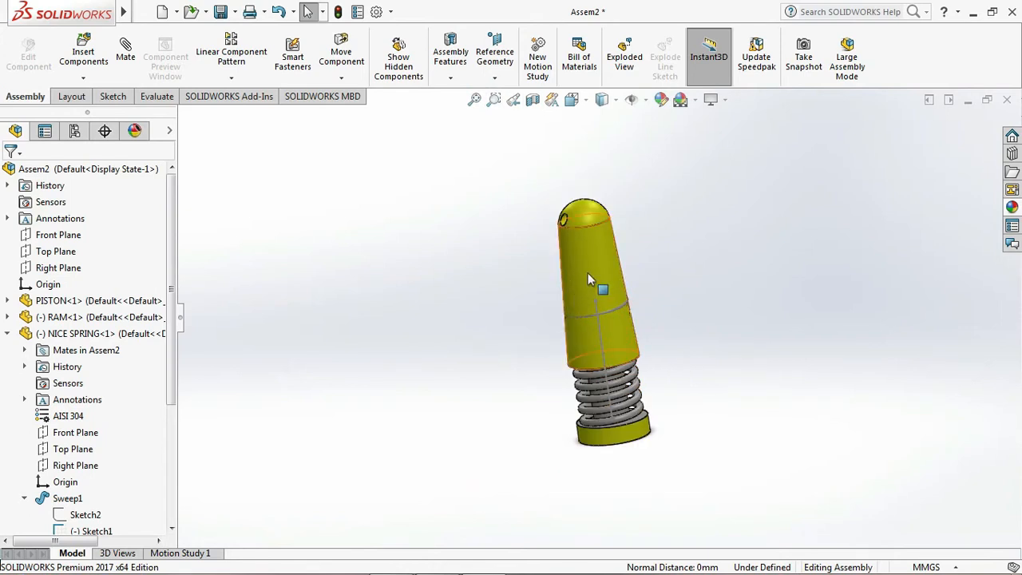
drag(587, 272, 604, 99)
key(Escape)
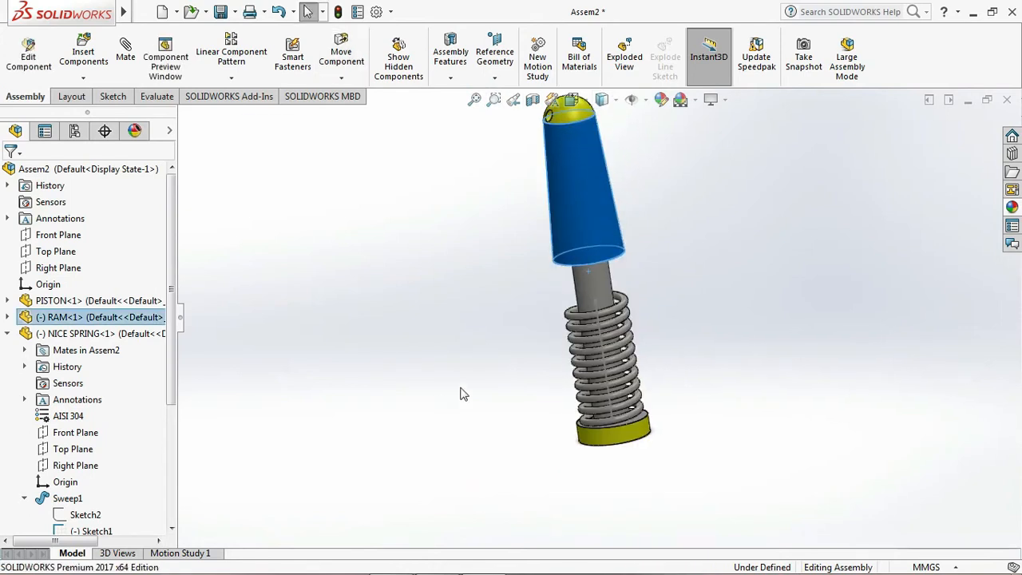
key(ctrl+1)
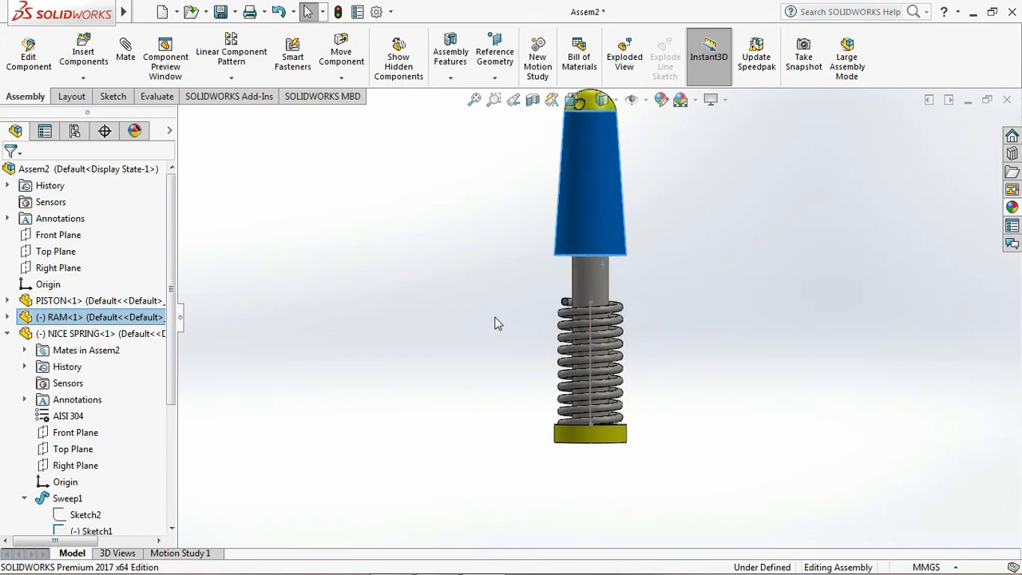
click(480, 341)
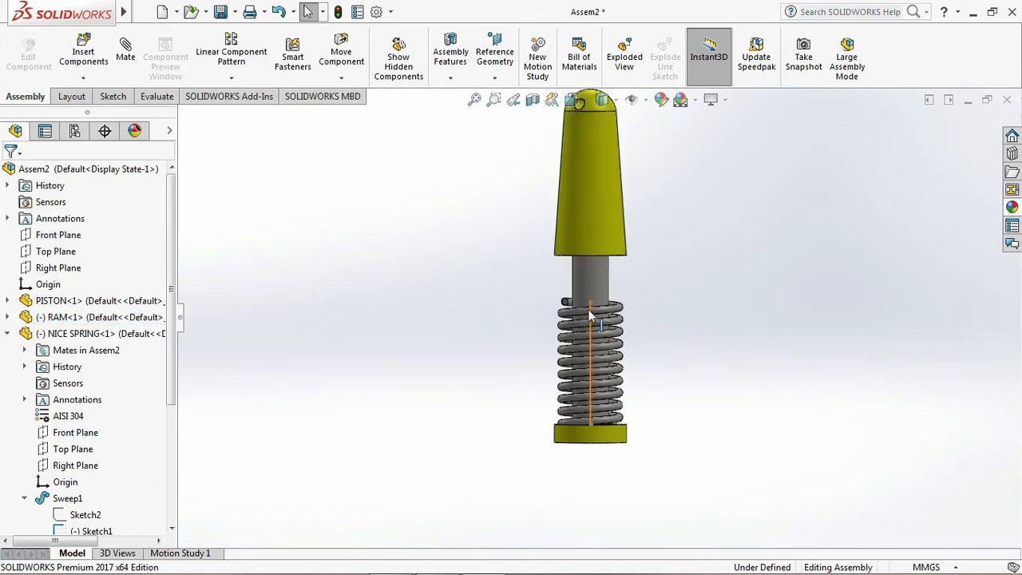
click(590, 315)
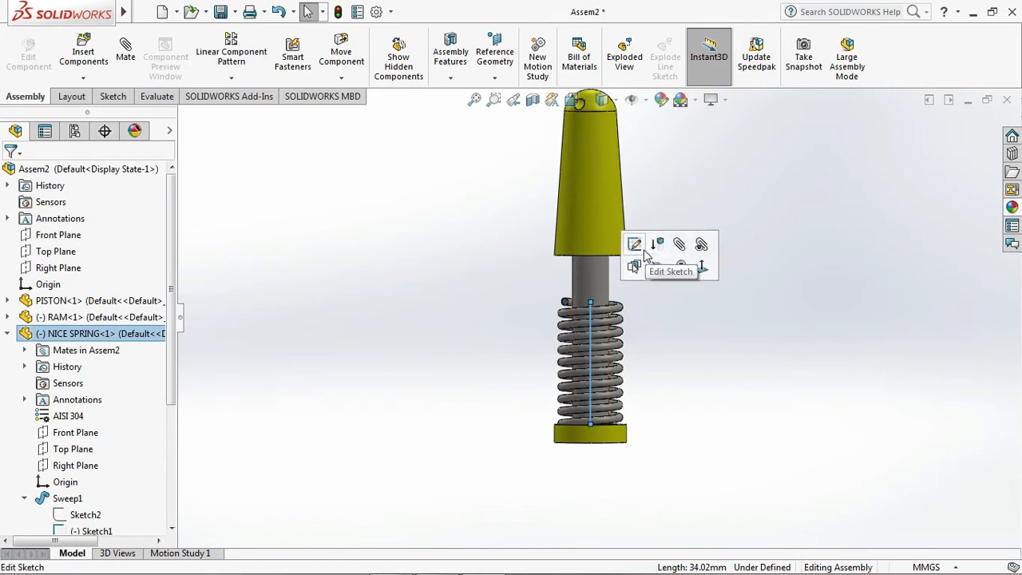
click(454, 268)
Step: Save all modified documents, naming the assembly SHOCK ABSORBER in the SPRING FILE folder
click(221, 11)
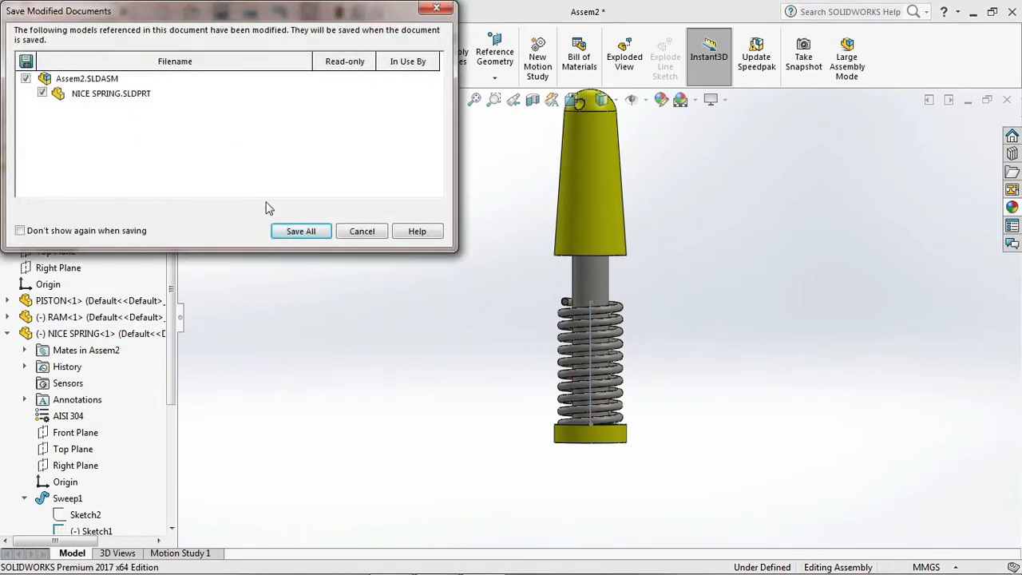
click(303, 231)
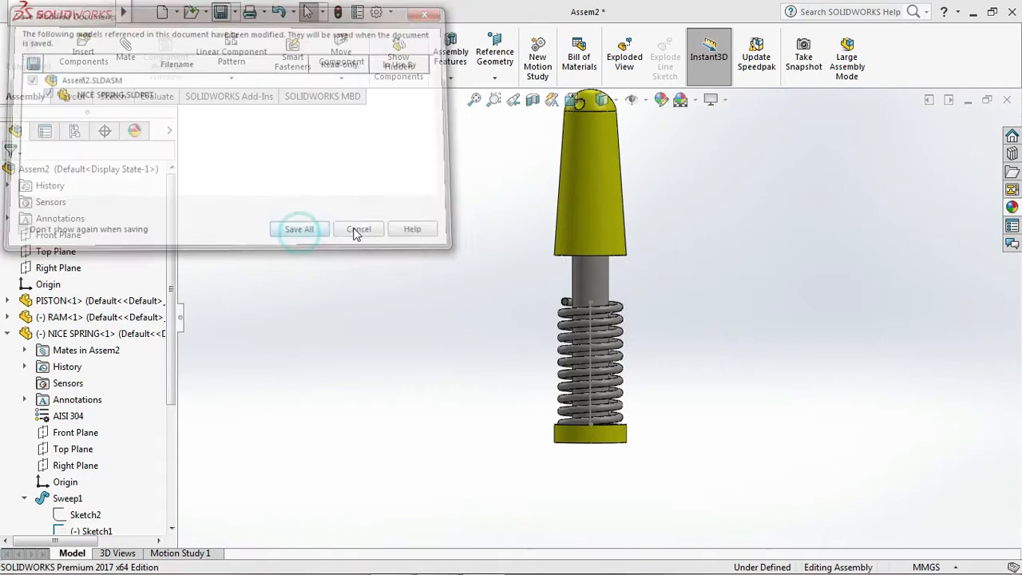
click(451, 240)
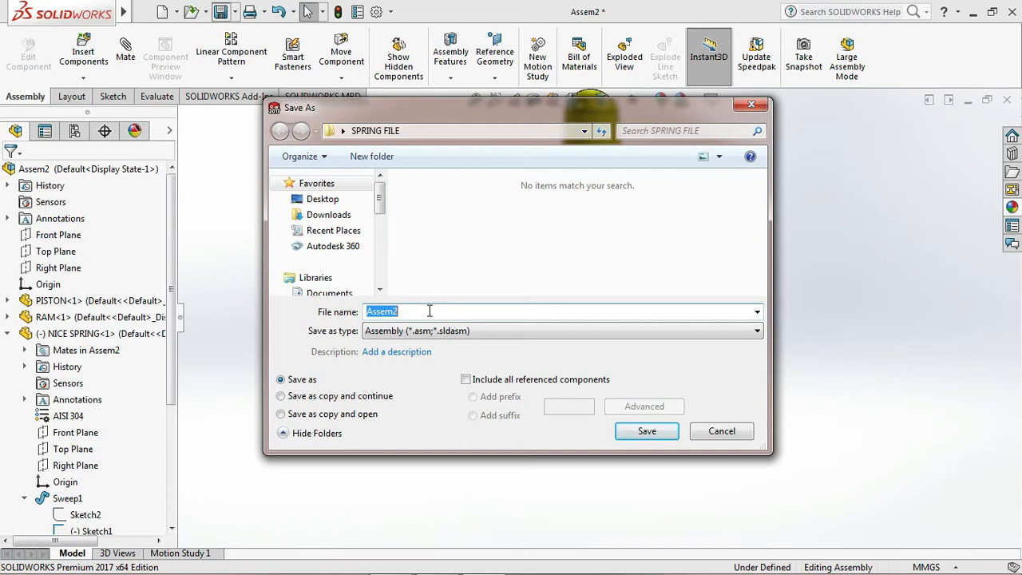
text(SHOC)
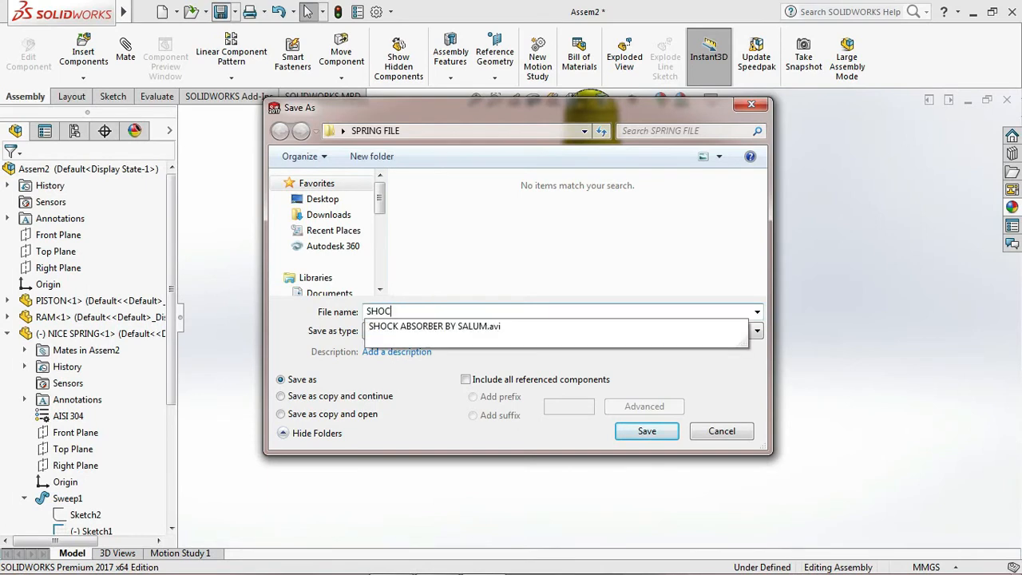
text(K)
click(818, 530)
click(431, 313)
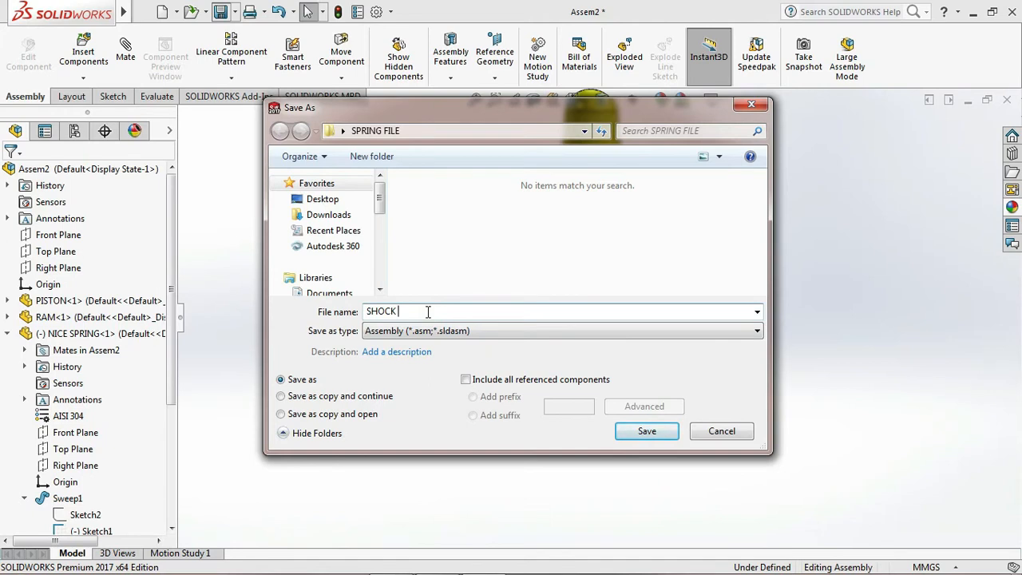
text(ABSORBER)
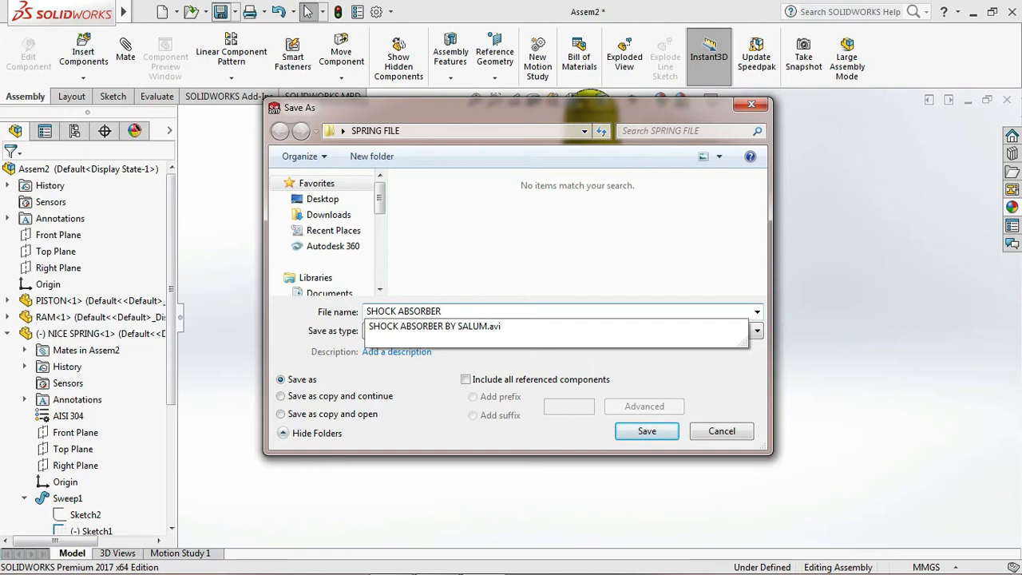
click(474, 309)
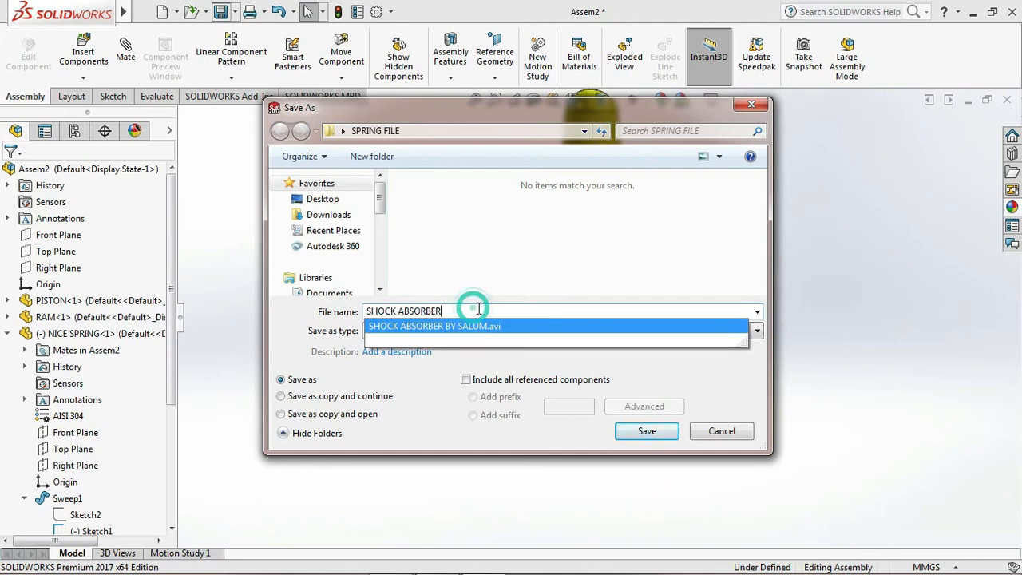
click(485, 309)
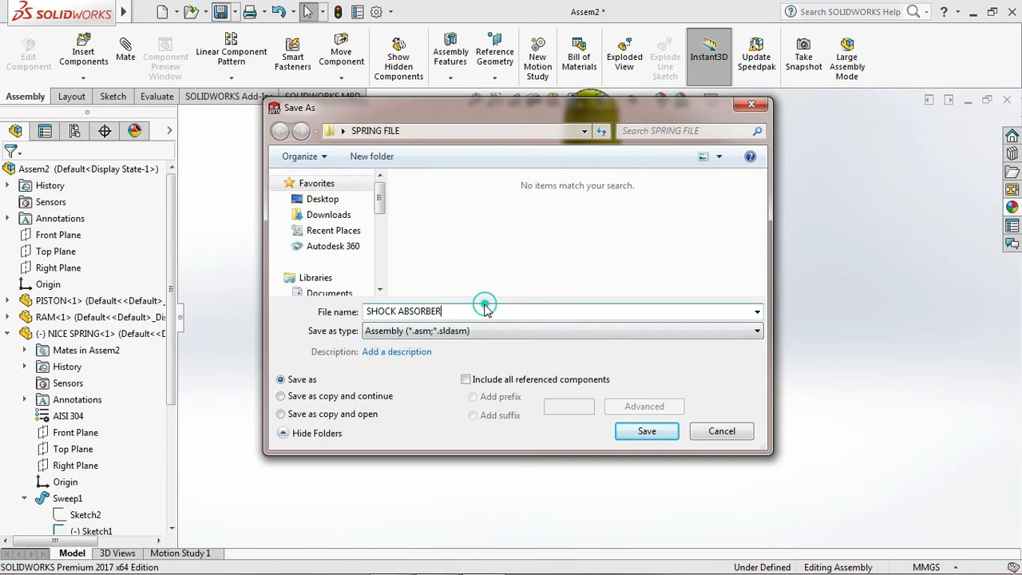
click(647, 431)
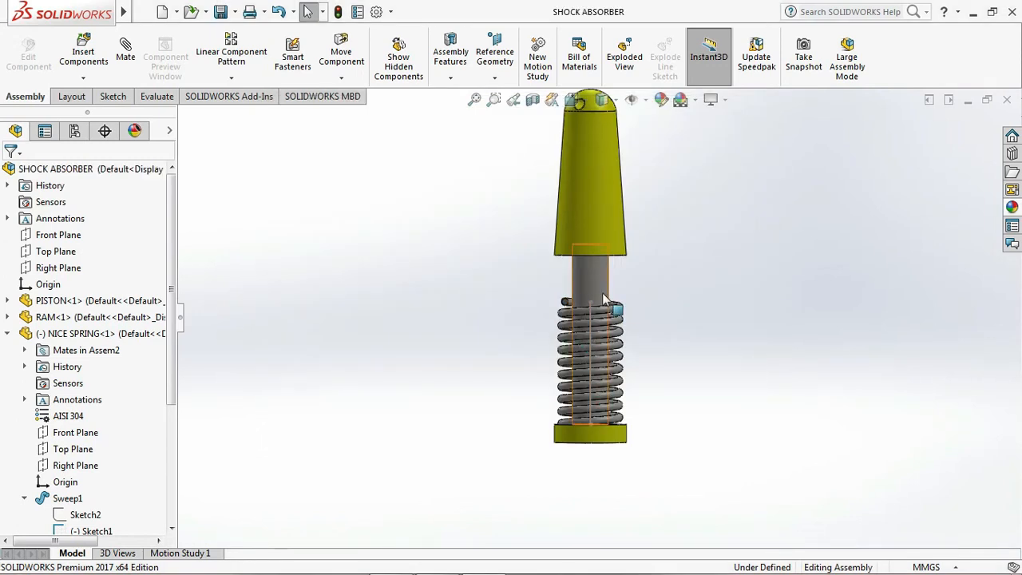
Step: Edit the spring's Sketch1 within the assembly and make the vertical line's upper endpoint coincident with the inner circular edge at the ram's lower end
click(592, 316)
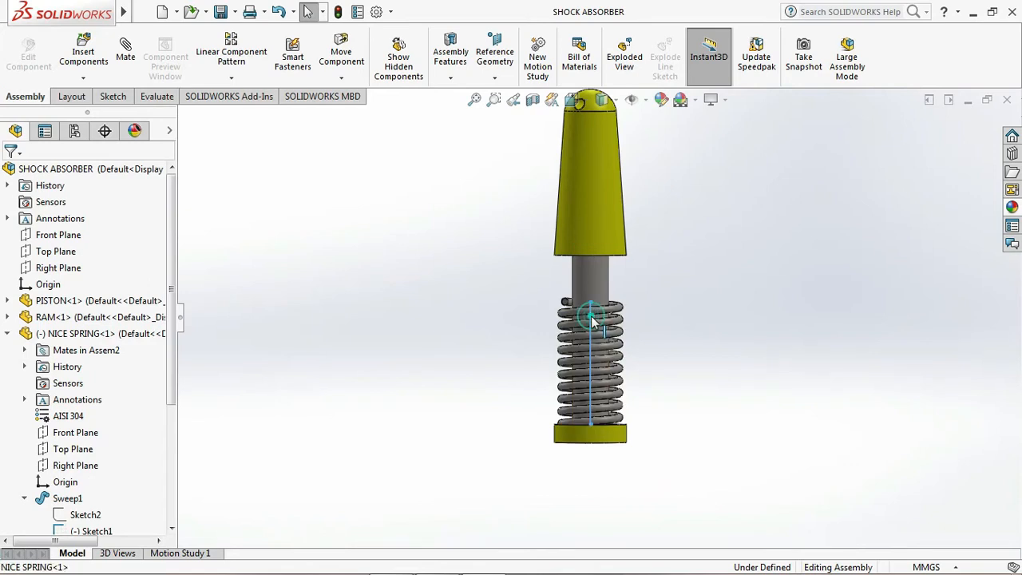
click(631, 247)
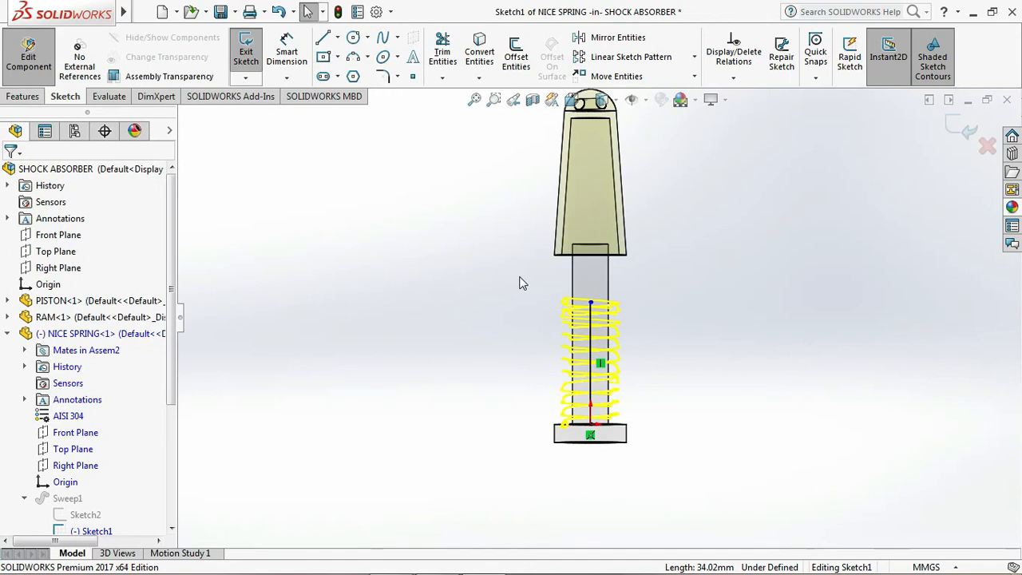
click(590, 304)
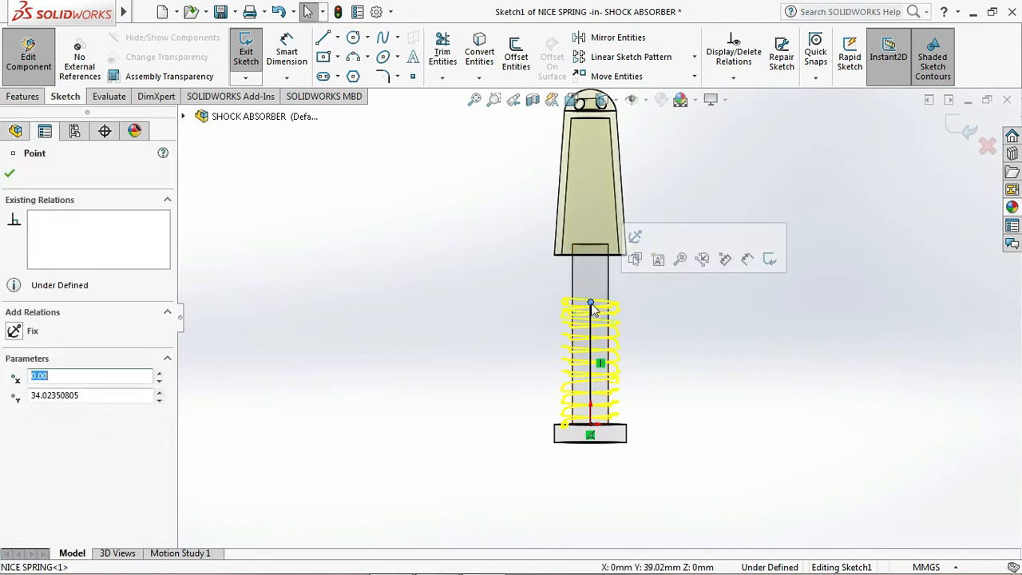
key(ctrl+Up)
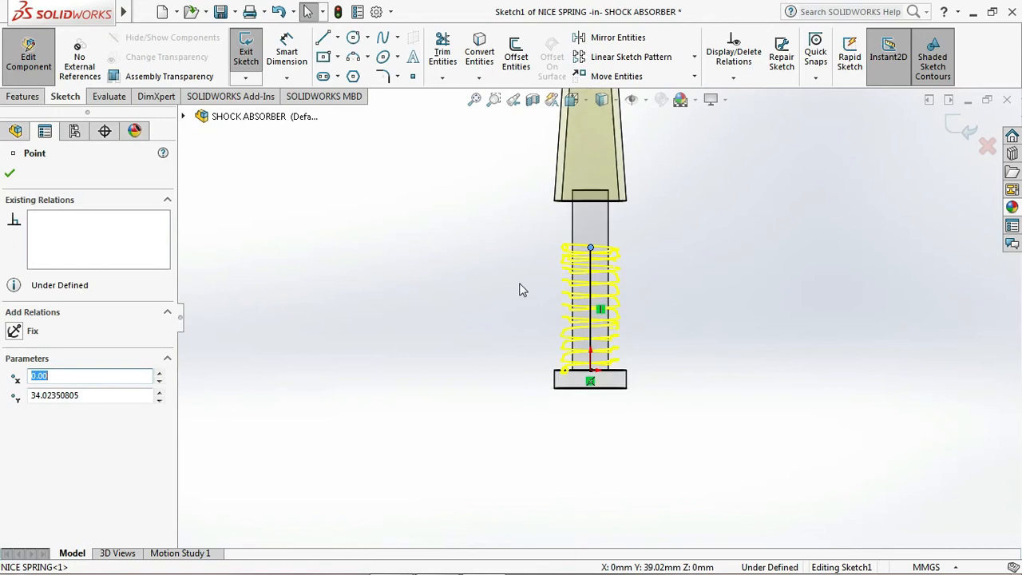
key(ctrl+Up)
key(Down)
key(Down)
key(Down)
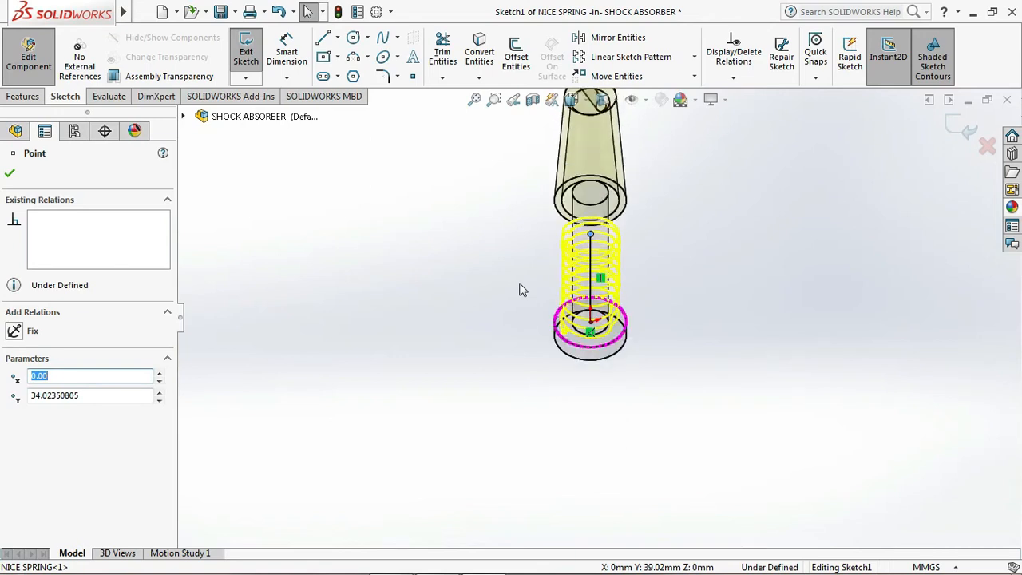
scroll(581, 136, down, 3)
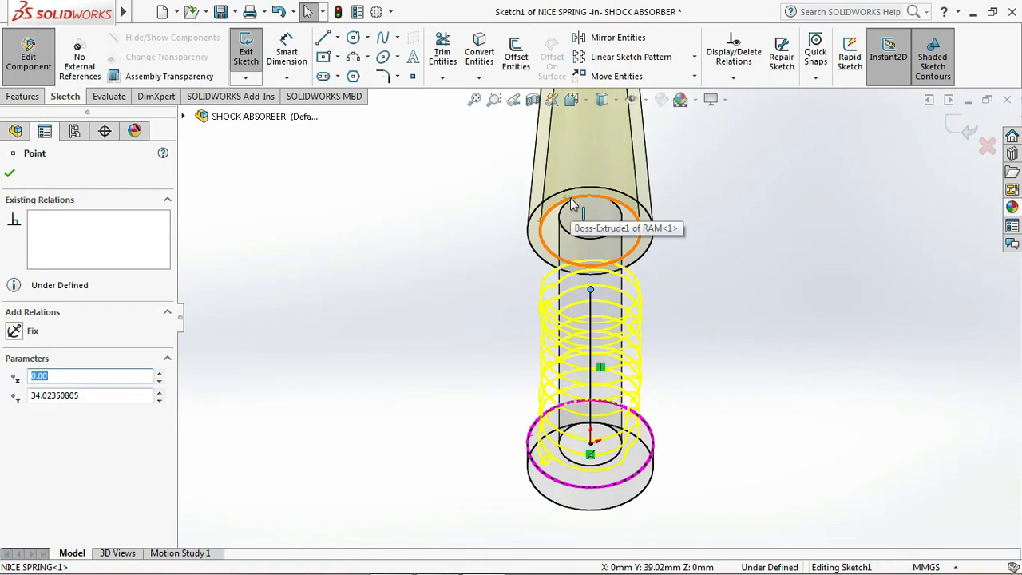
ctrl+click(571, 206)
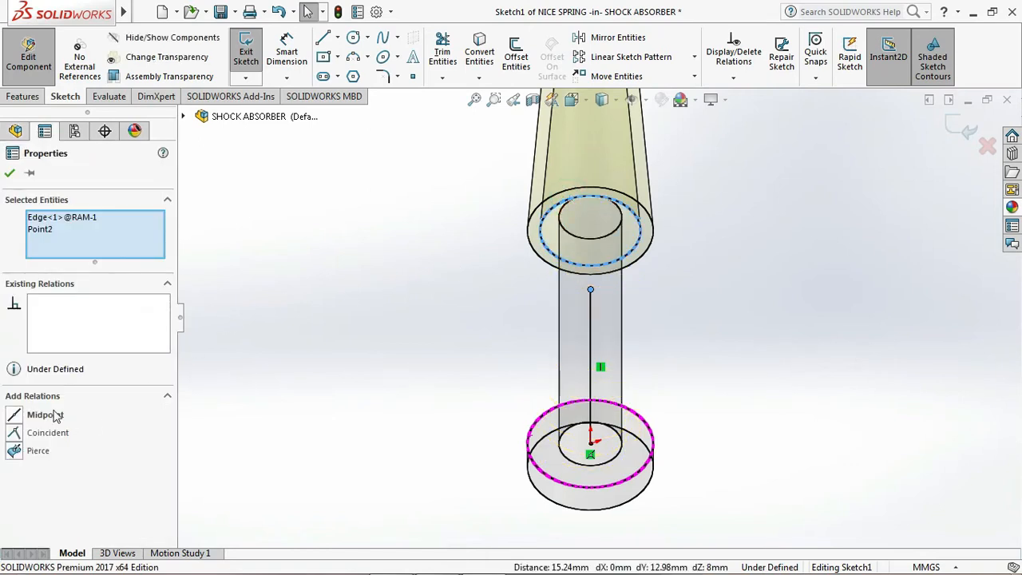
click(15, 433)
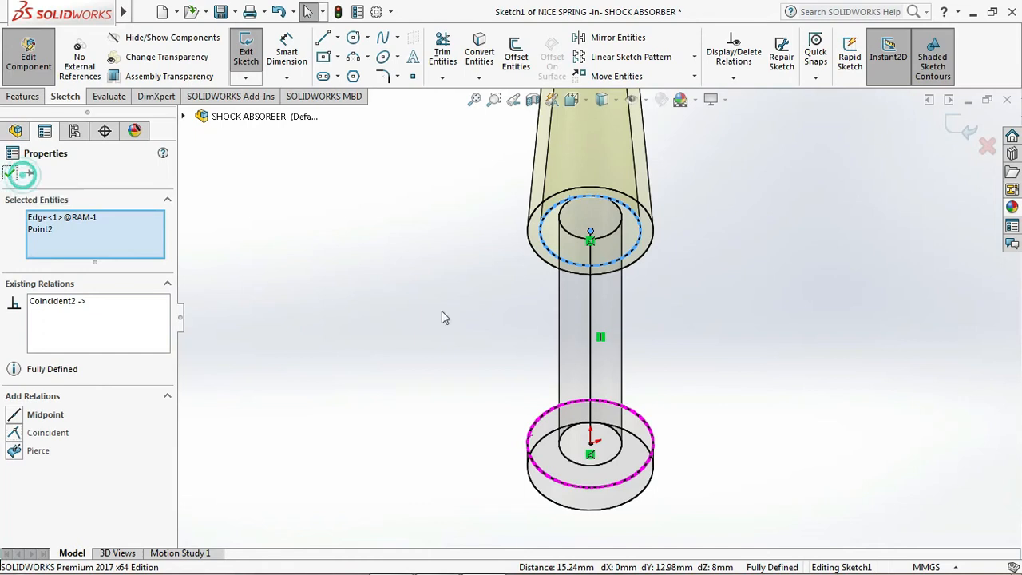
click(10, 173)
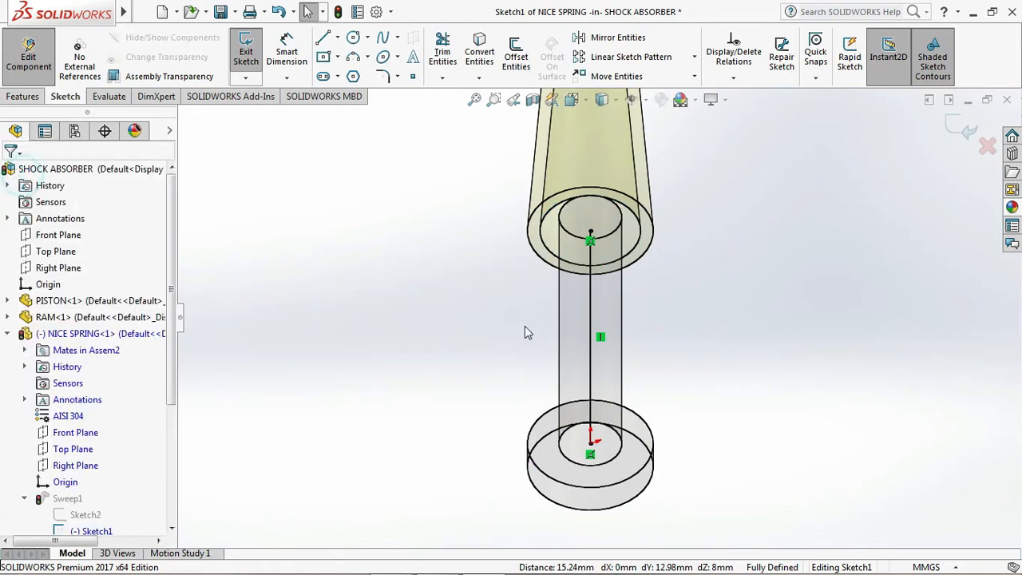
Step: Finish editing the sketch and the spring part, and hide the spring's Sketch1 in the assembly
click(958, 132)
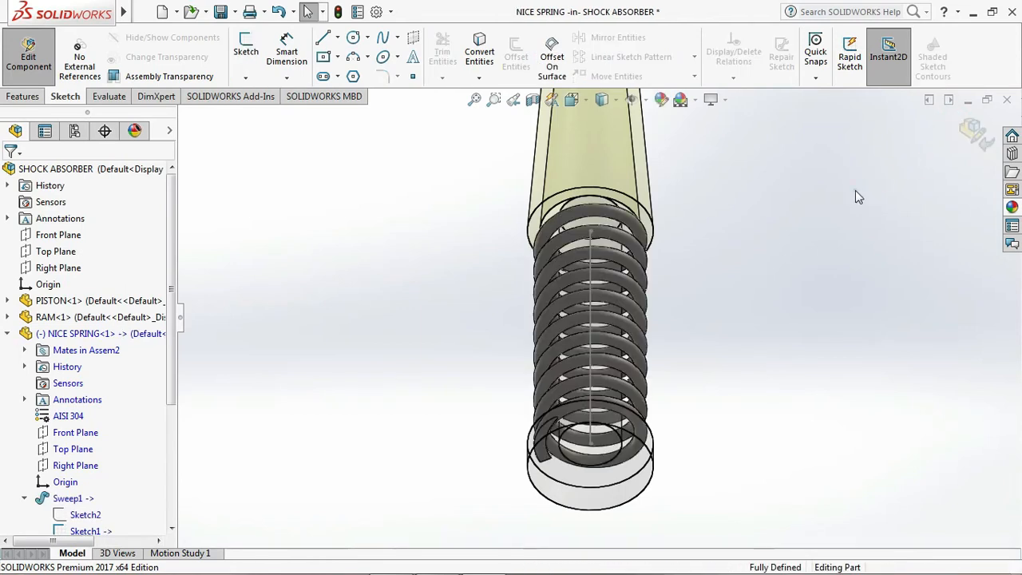
key(Up)
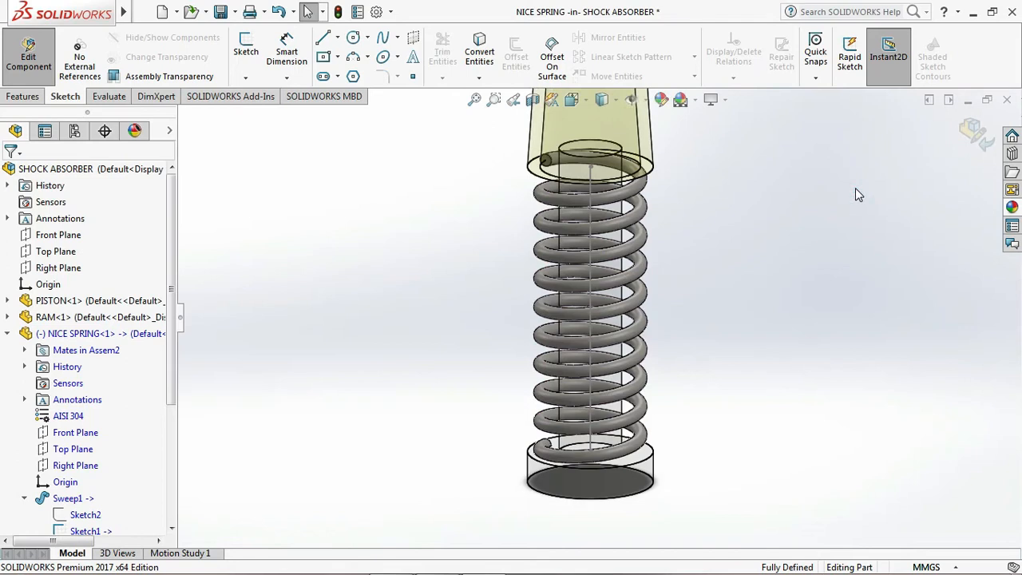
scroll(811, 211, up, 2)
click(974, 134)
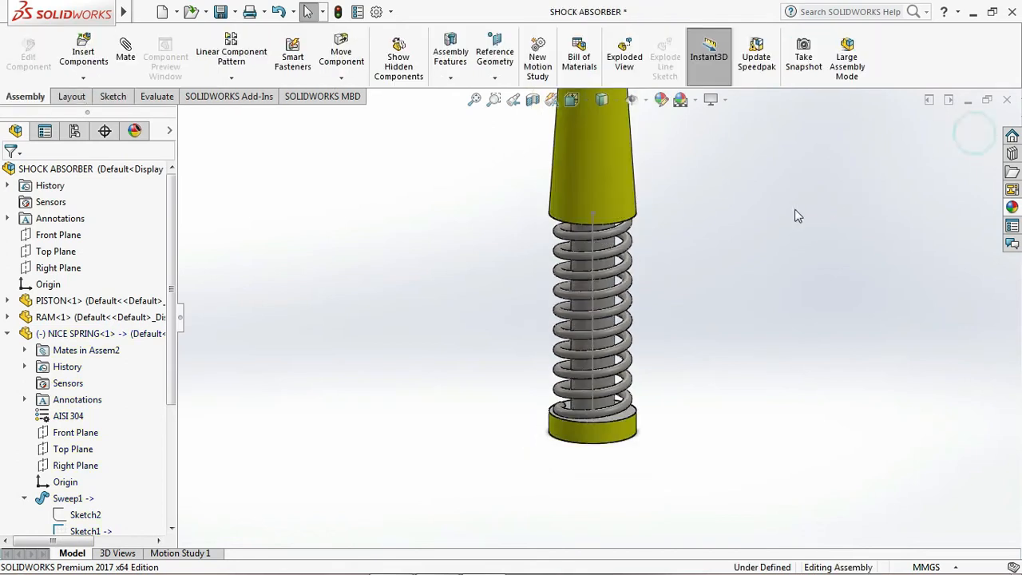
scroll(600, 310, down, 2)
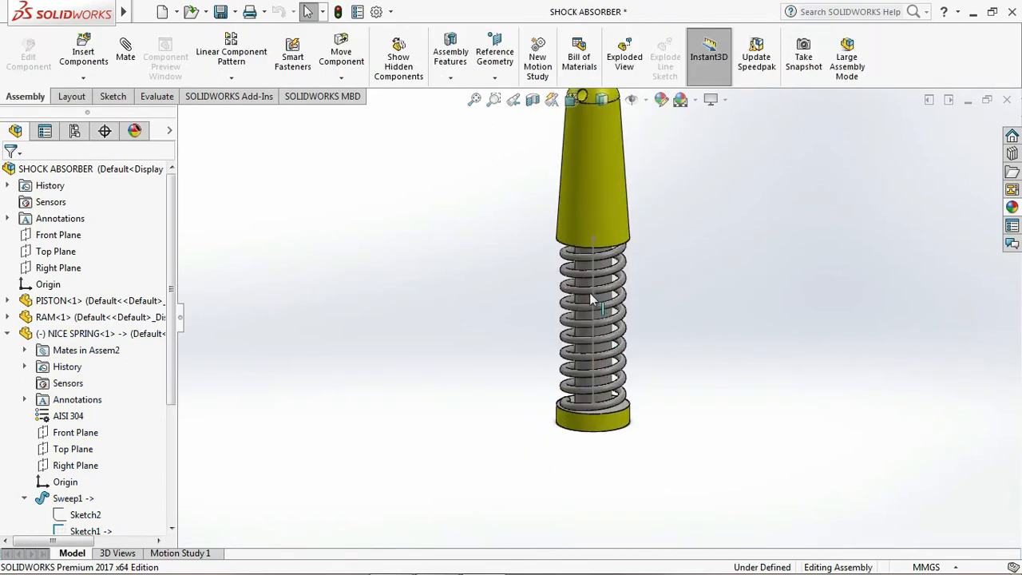
click(594, 318)
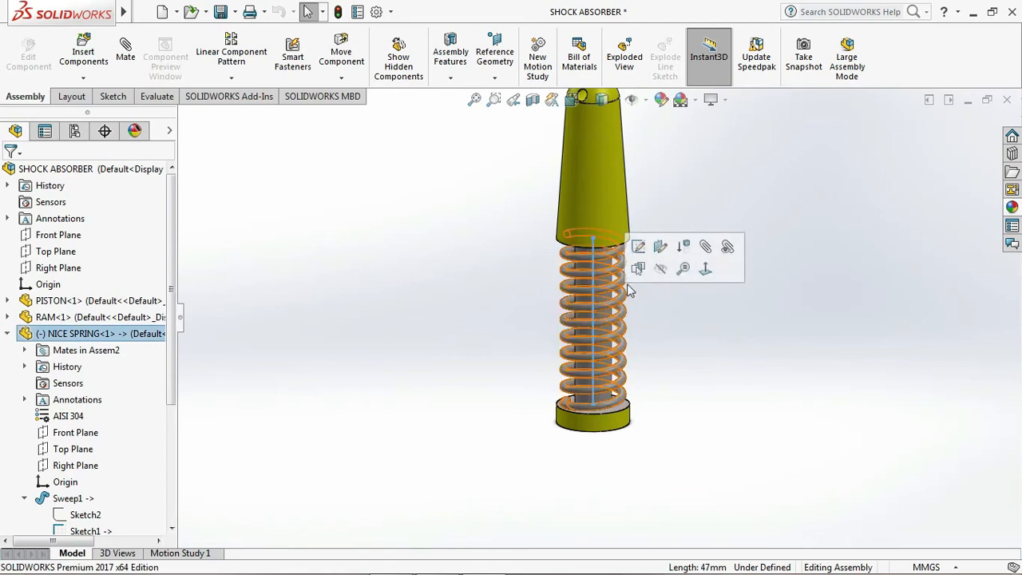
click(662, 273)
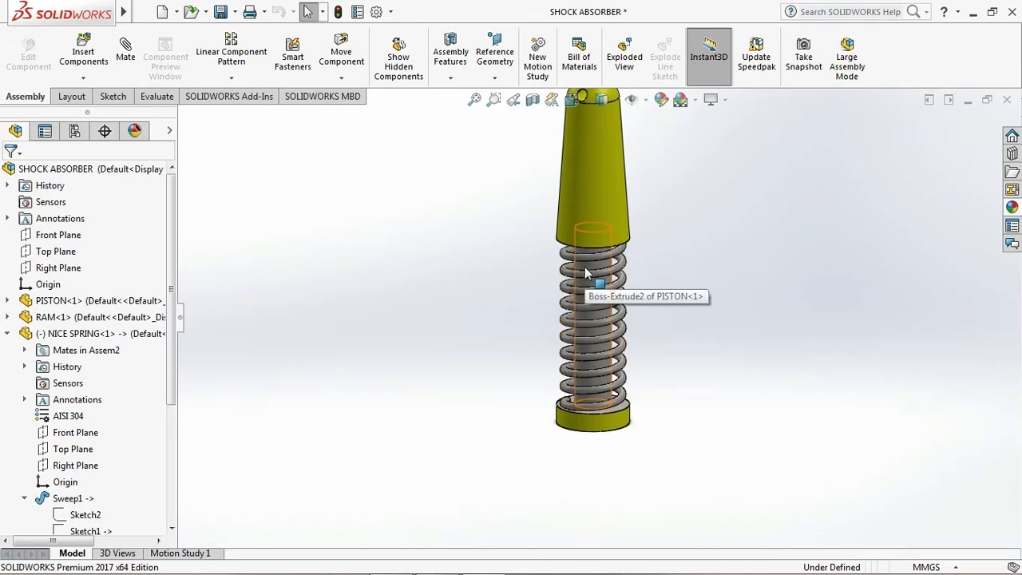
Step: Test the spring by sliding the ram down the rod and back up, rebuilding after each move, and fit the assembly in view
drag(597, 187, 604, 326)
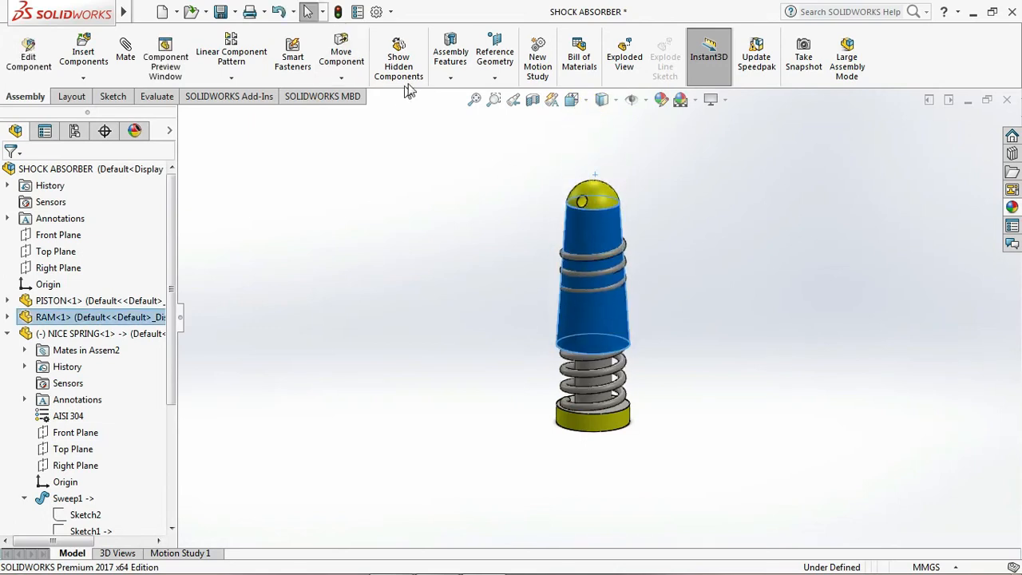
click(338, 11)
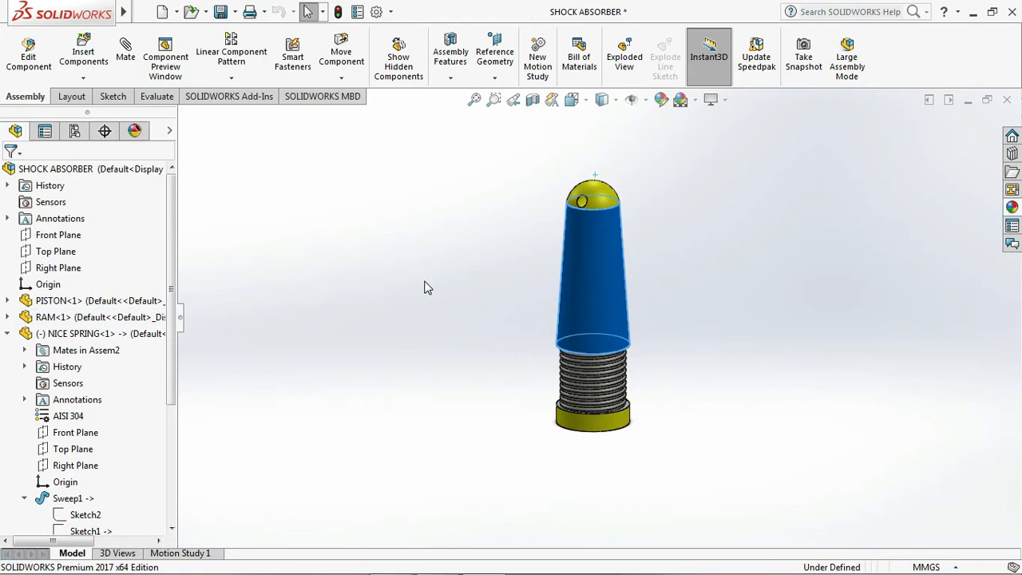
drag(603, 283, 600, 177)
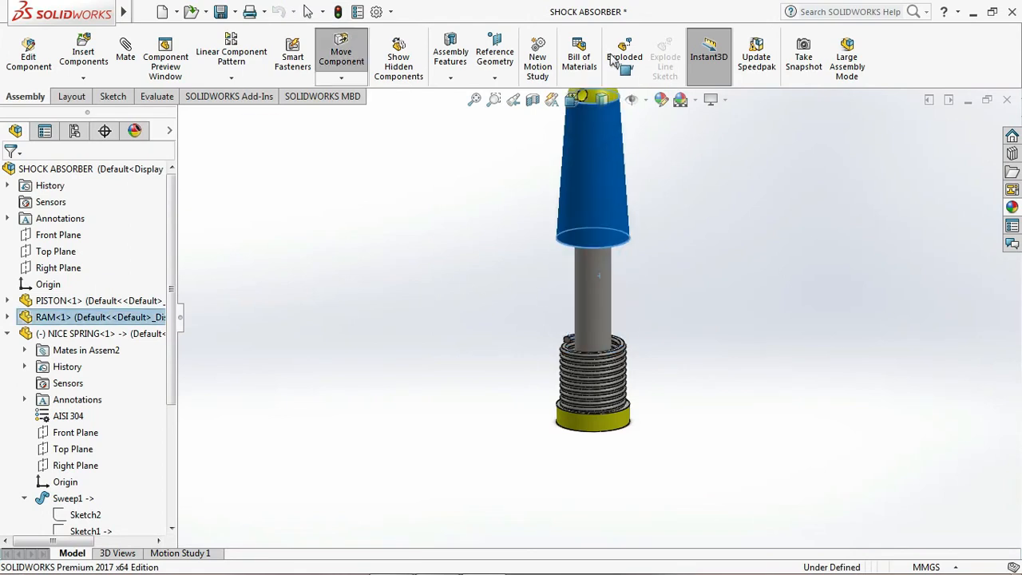
click(338, 11)
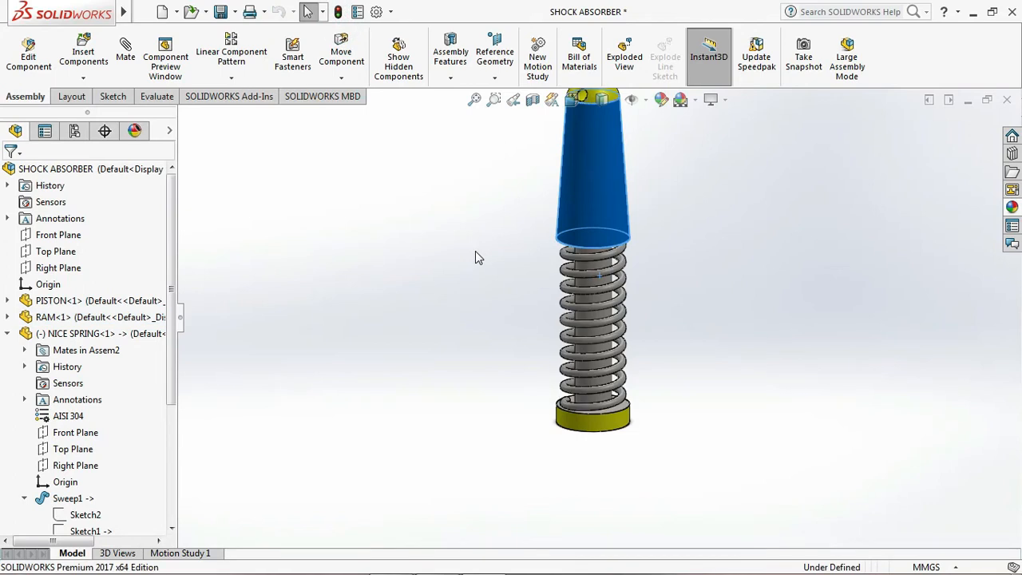
click(507, 290)
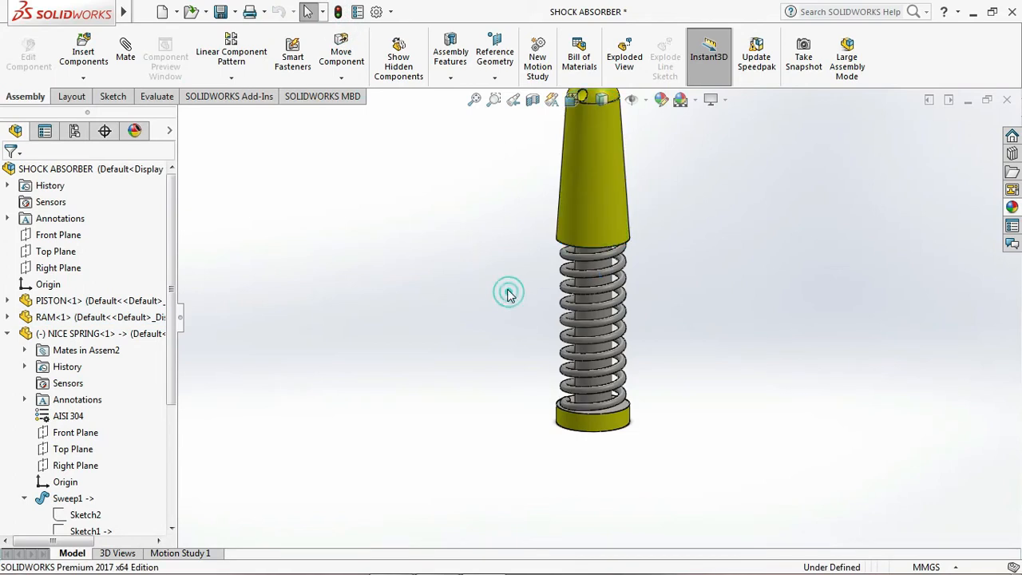
click(476, 99)
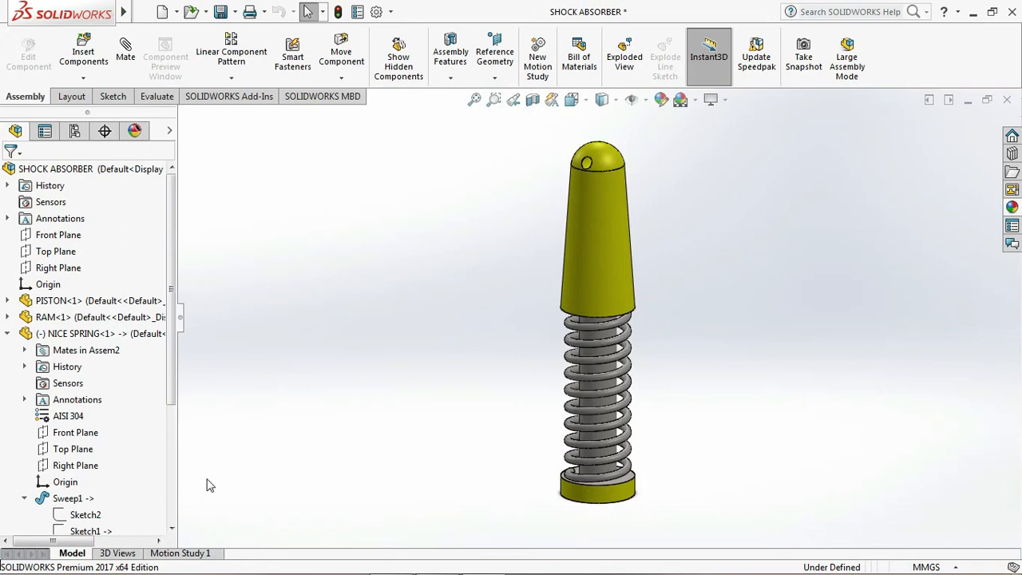
Step: In Motion Study 1, set the time to 2 sec and slide the ram down the rod to key the compressed position
click(192, 553)
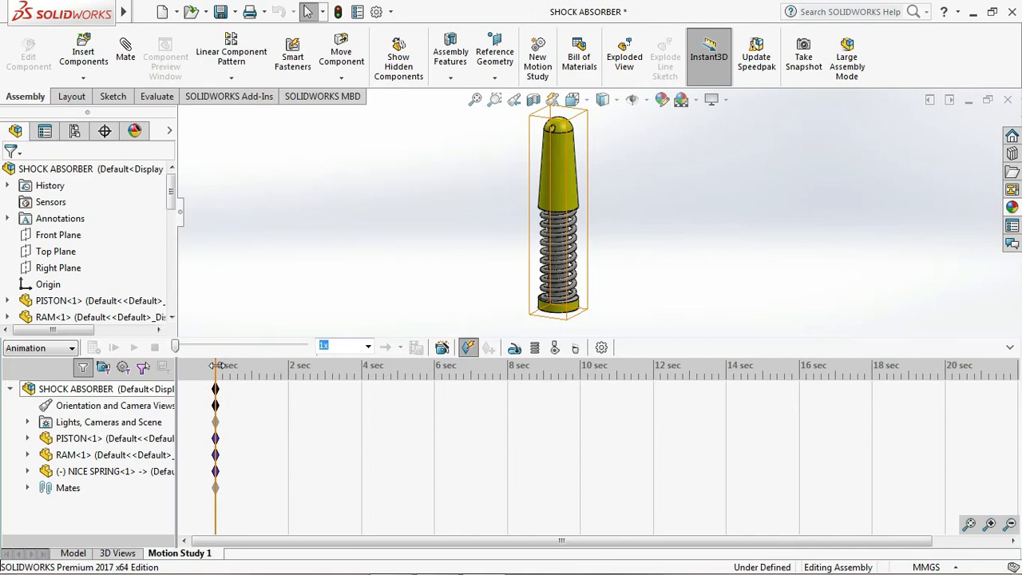
drag(216, 365, 289, 367)
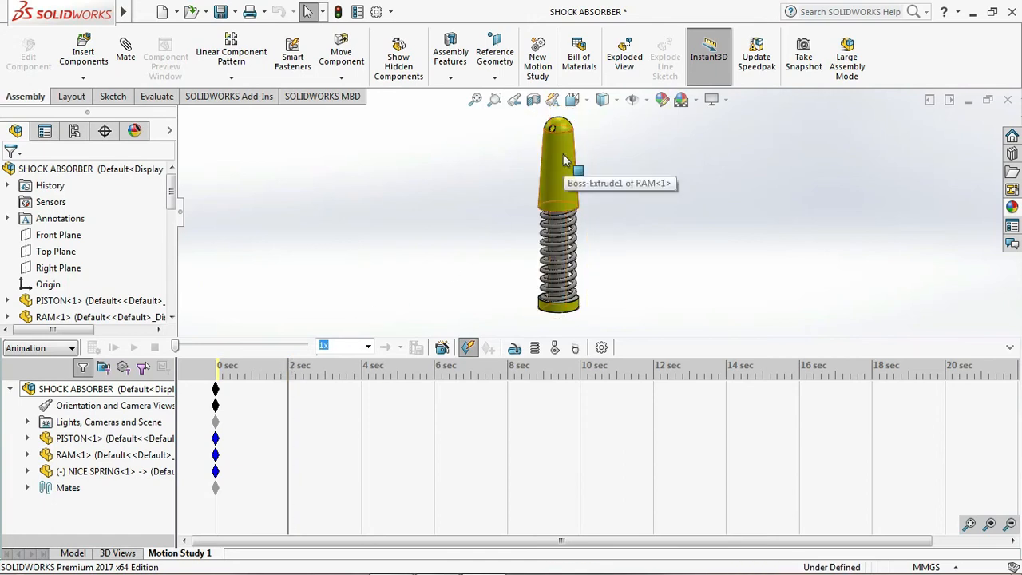
drag(563, 160, 566, 263)
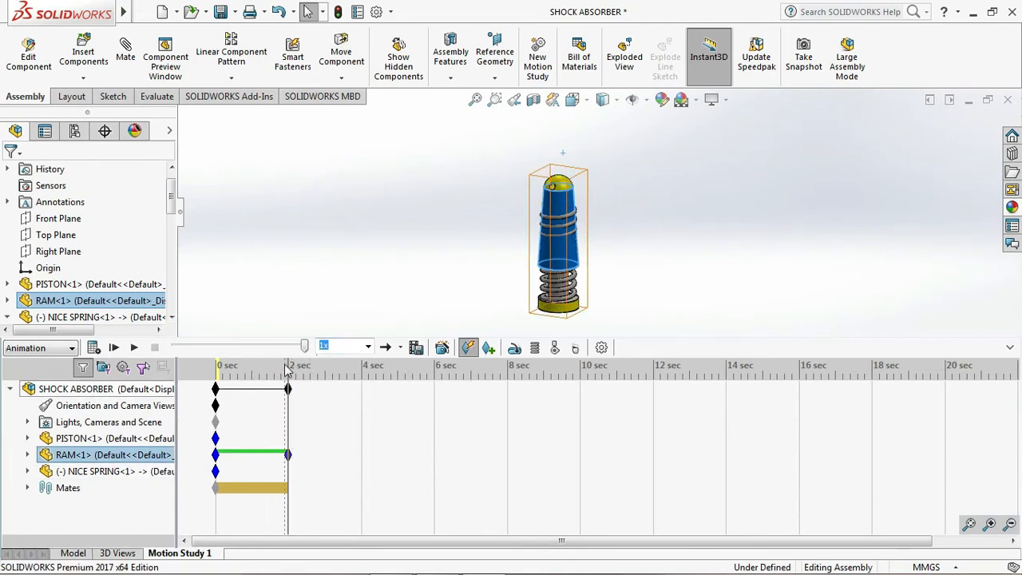
Step: Set the animation time to 4 sec and slide the ram back up the rod to key the extended position
click(285, 365)
drag(299, 365, 358, 364)
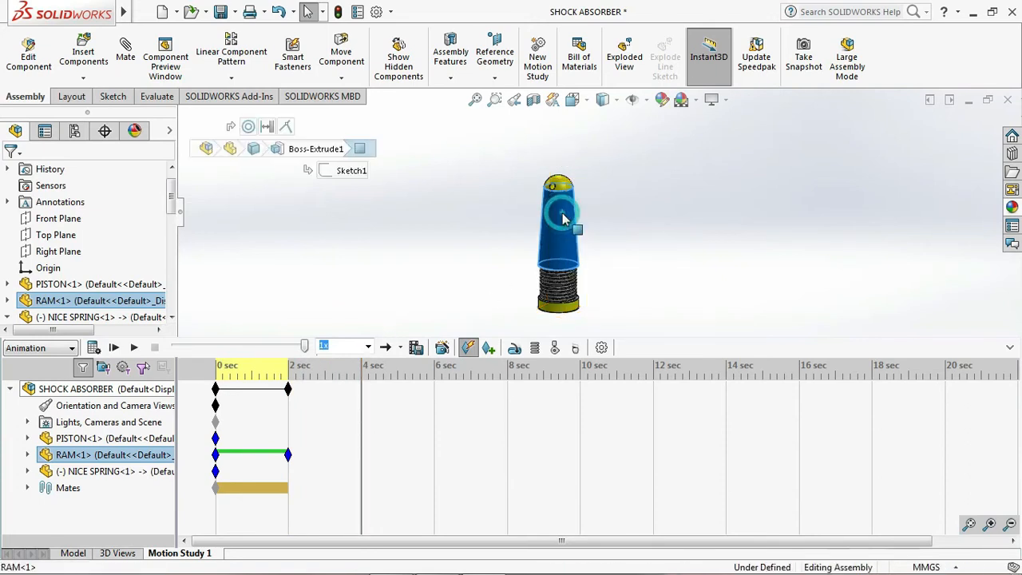
drag(563, 221, 583, 92)
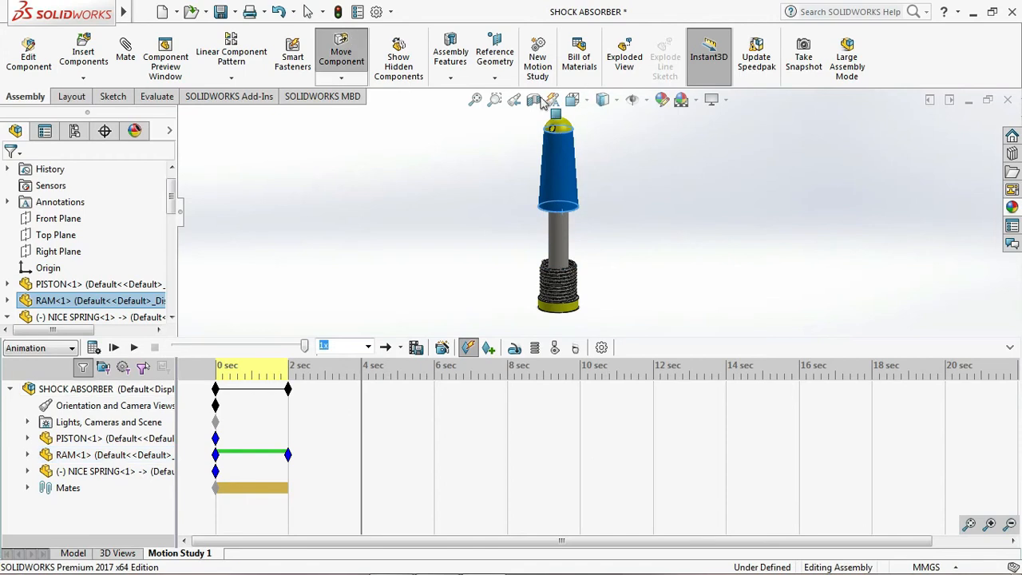
key(Escape)
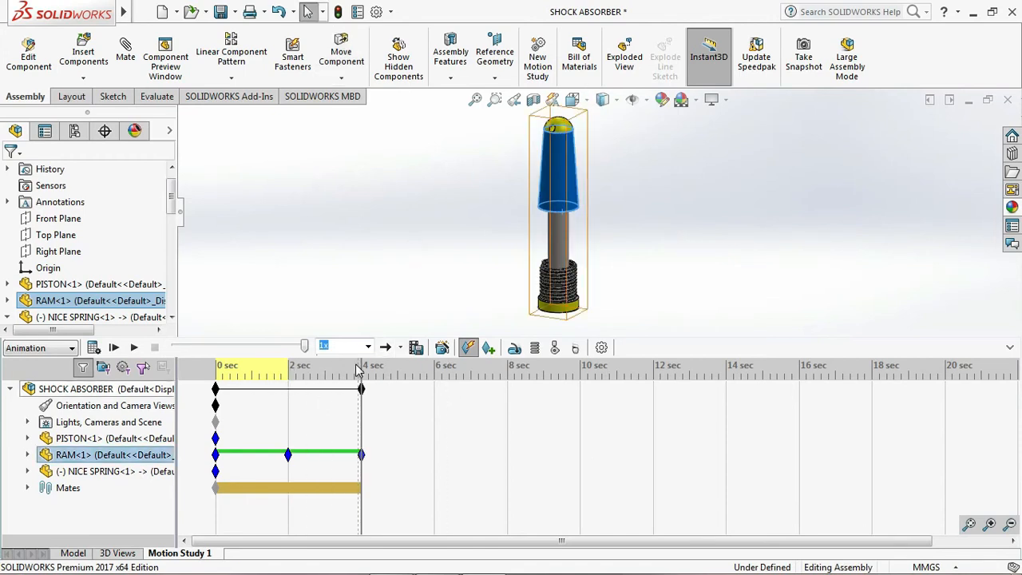
Step: Calculate the motion study and play the animation in Loop playback mode
click(91, 348)
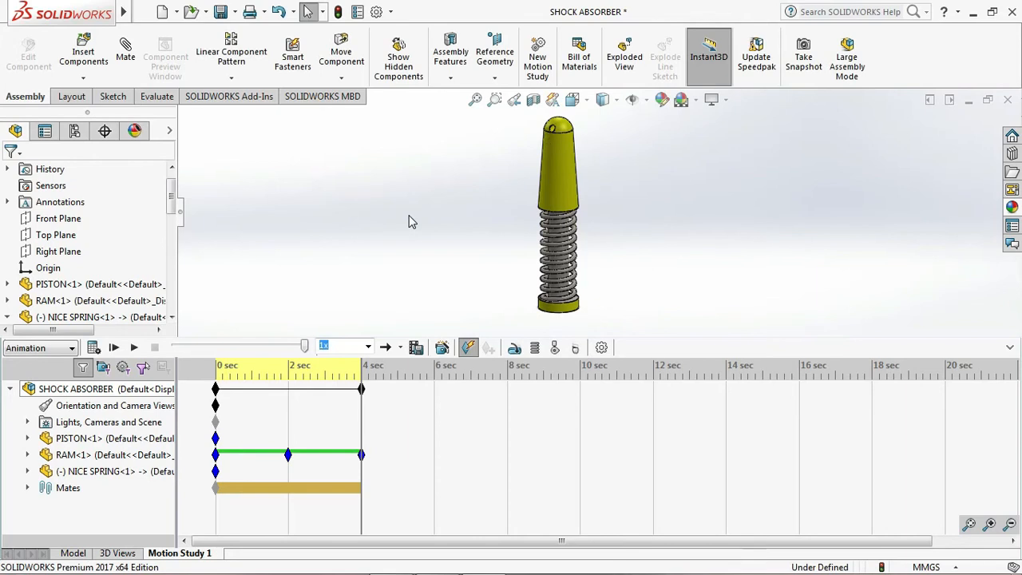
click(400, 351)
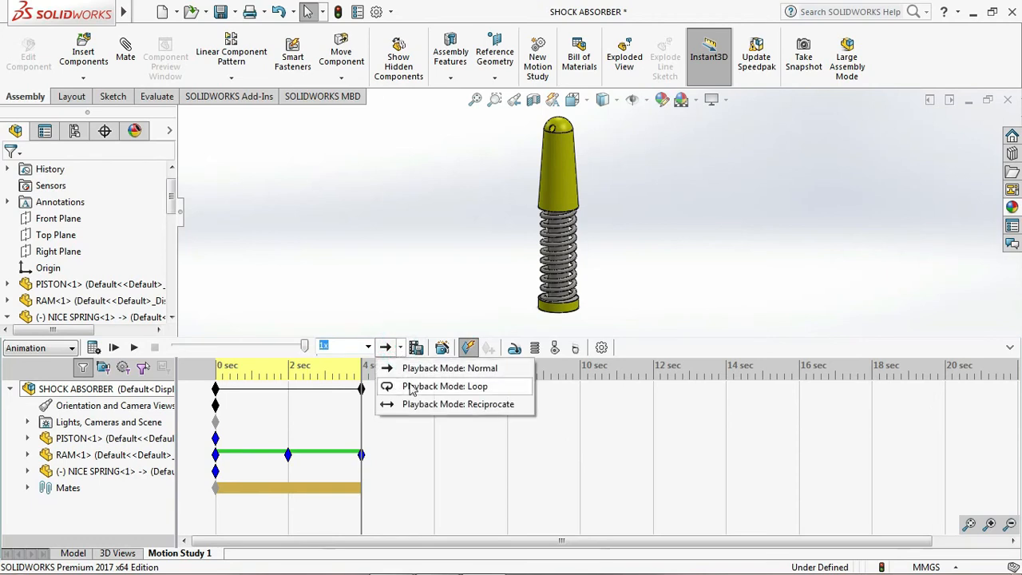
click(391, 385)
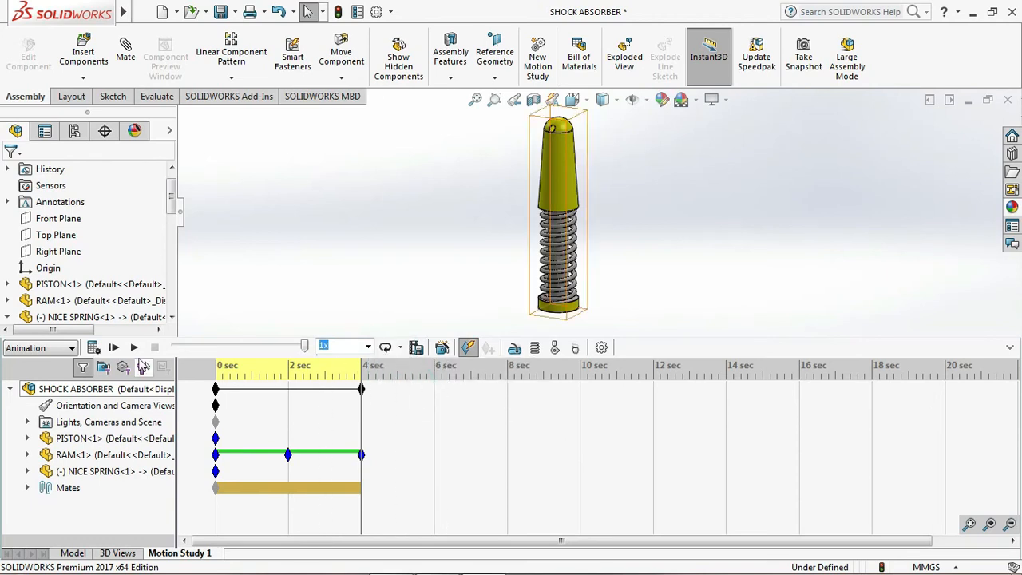
click(133, 348)
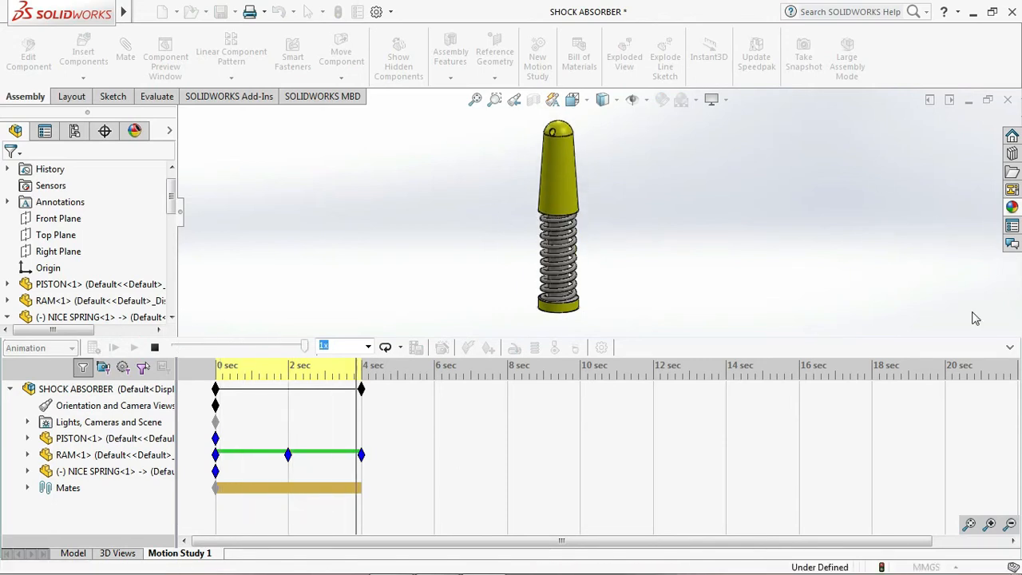
Step: Set the looping animation's playback speed to 2x, and raise it further to 5x
click(369, 350)
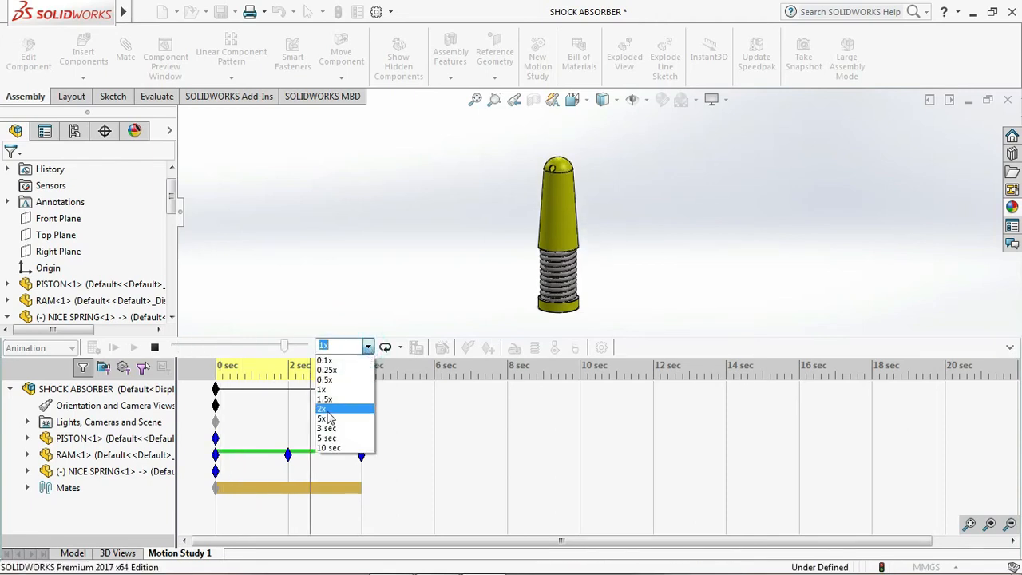
click(326, 410)
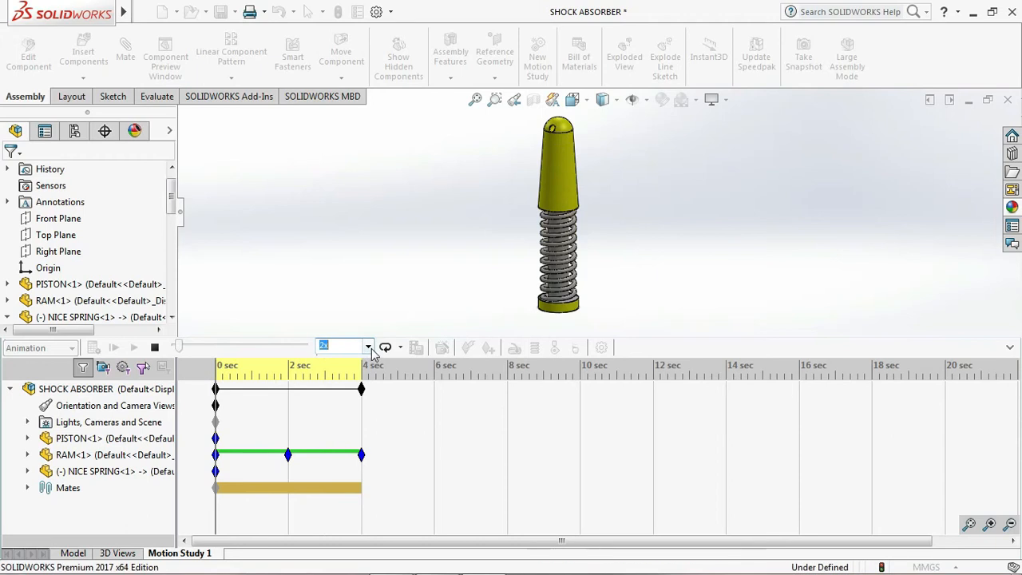
click(369, 348)
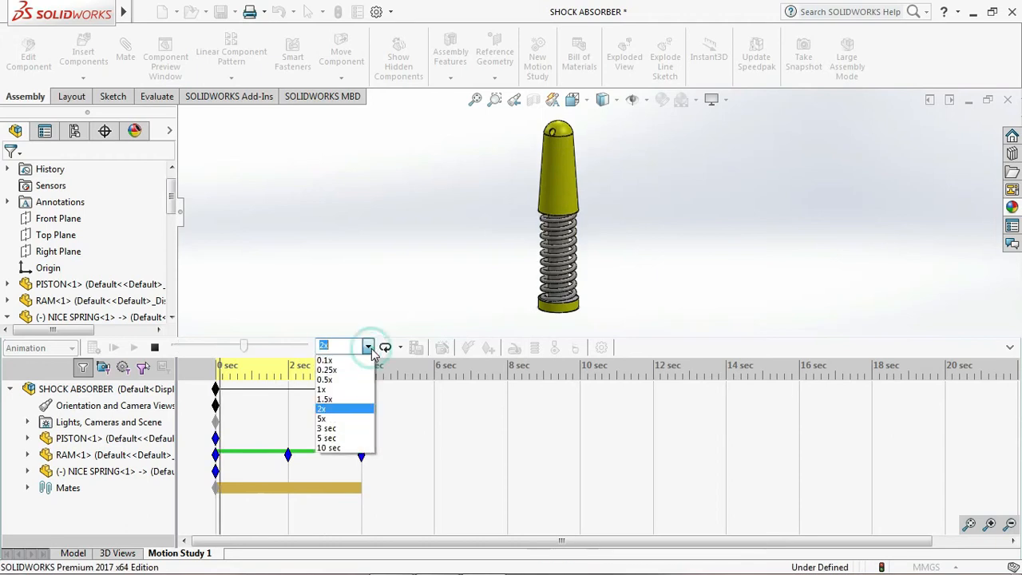
click(325, 420)
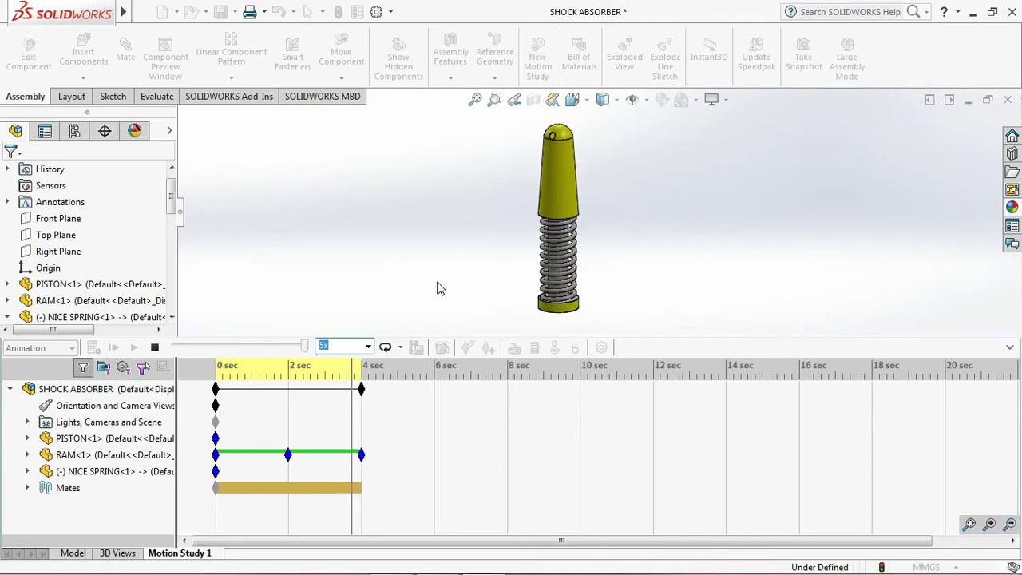
Step: Set the animation's playback speed to 2x and its playback mode to Normal
click(368, 346)
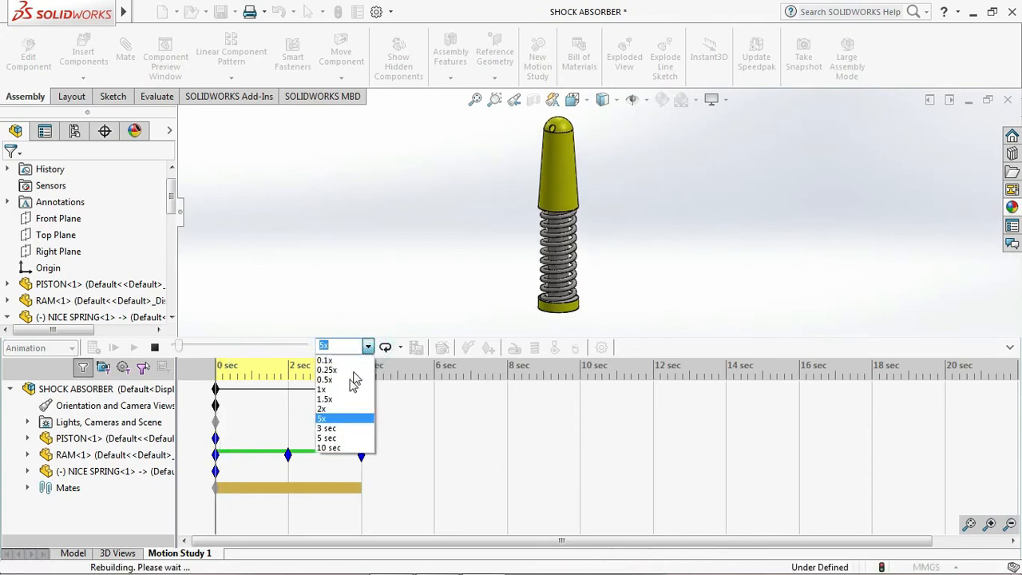
click(324, 410)
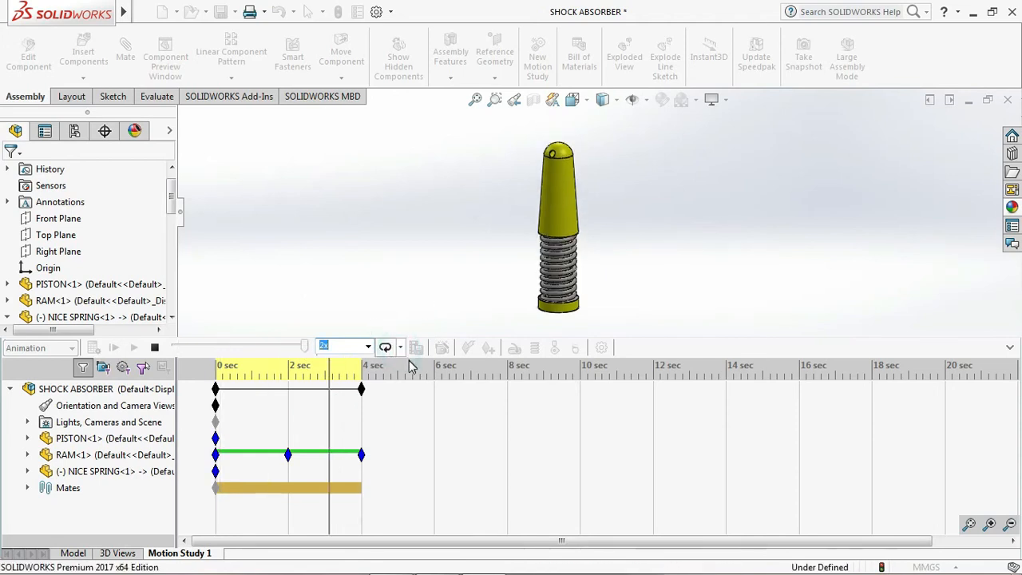
click(400, 347)
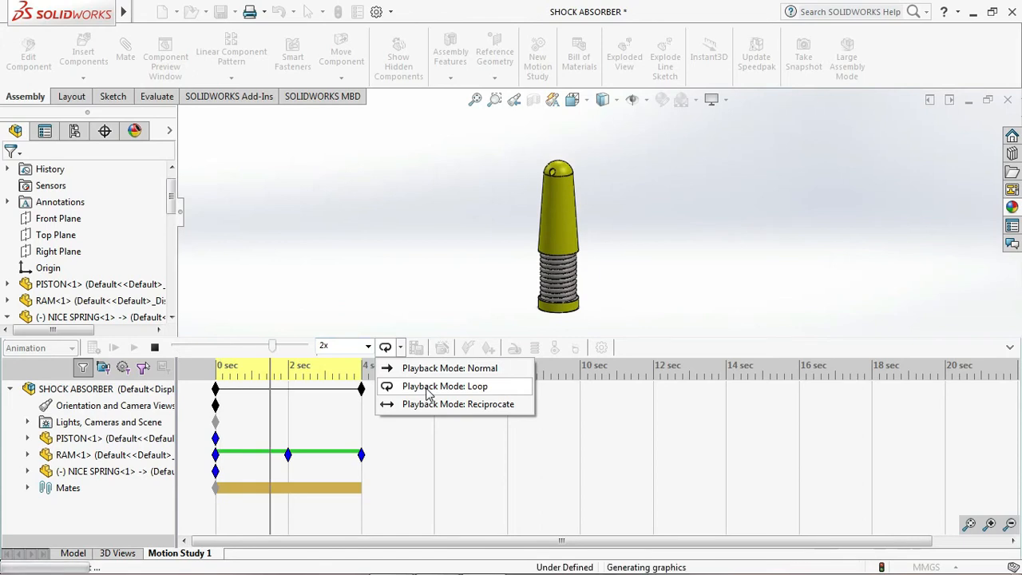
click(424, 368)
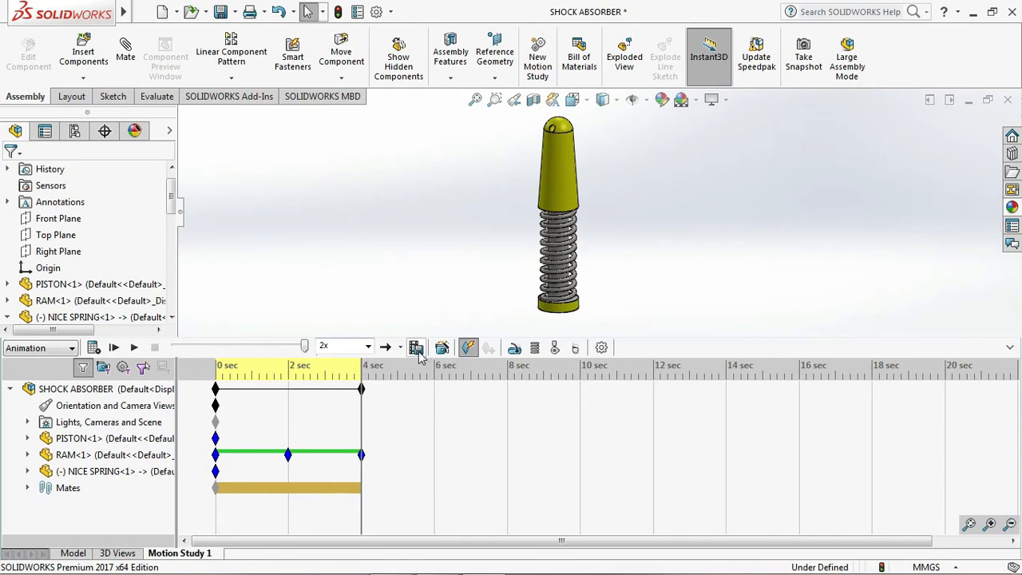
Step: Save the entire animation to SPRING FILE as a Microsoft AVI file named SHOCK ABSORBER11 with a 4:3 custom aspect ratio
click(416, 349)
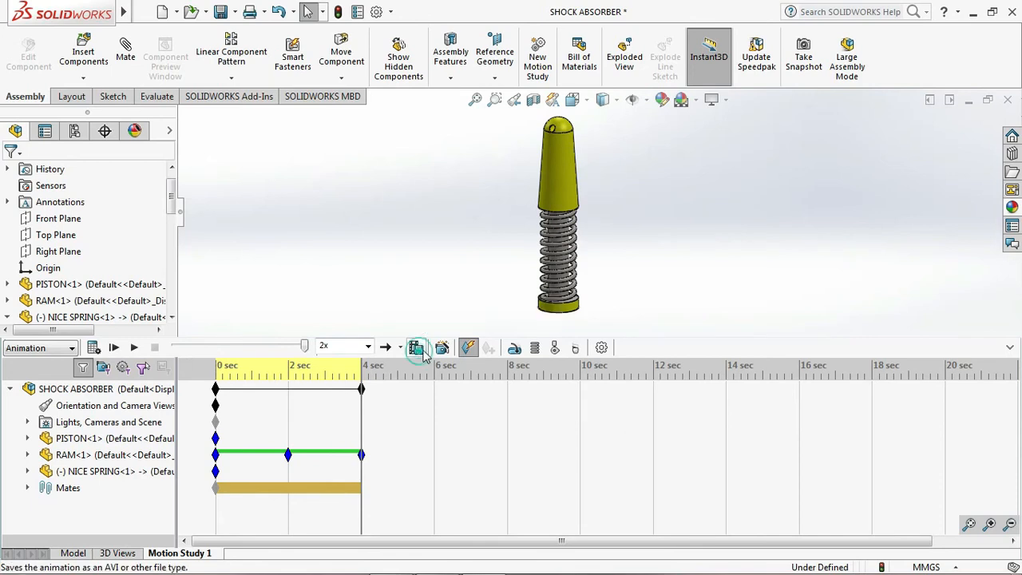
click(480, 273)
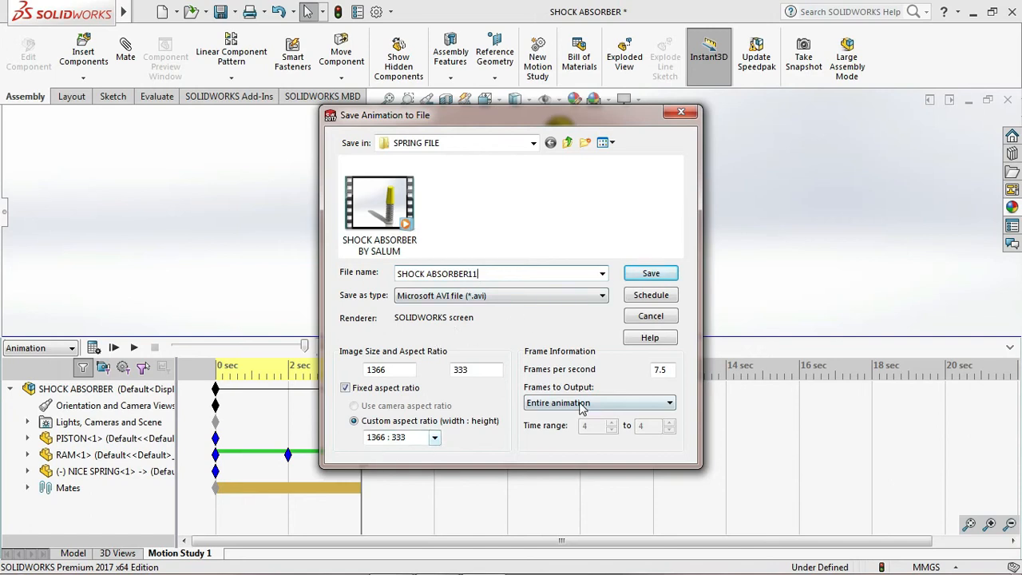
click(435, 438)
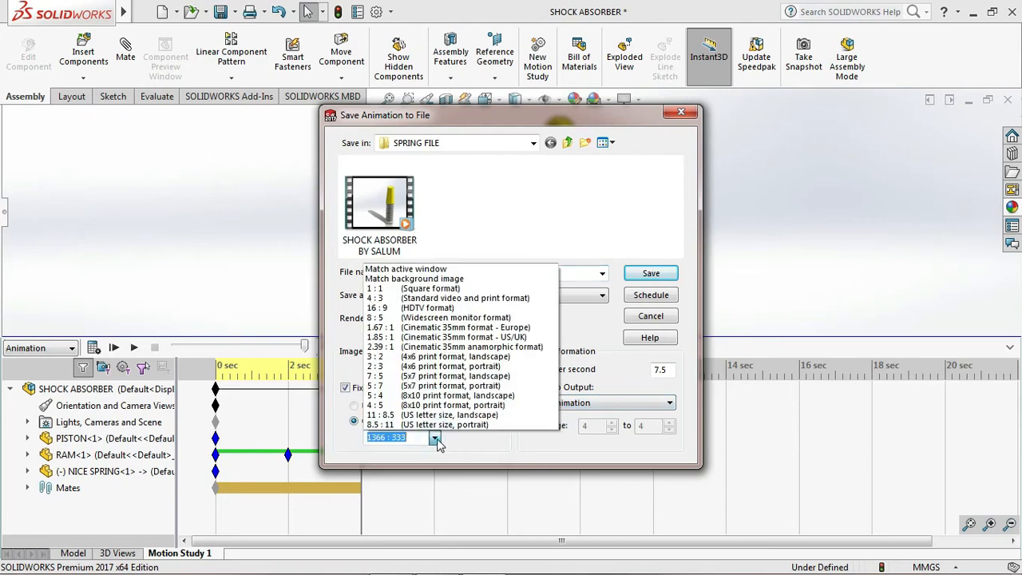
click(439, 292)
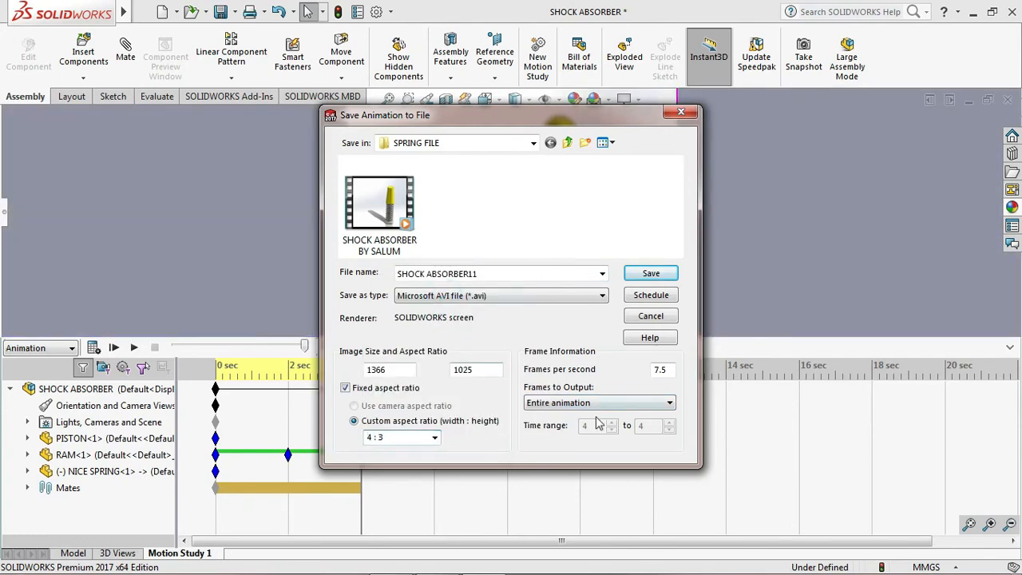
click(650, 275)
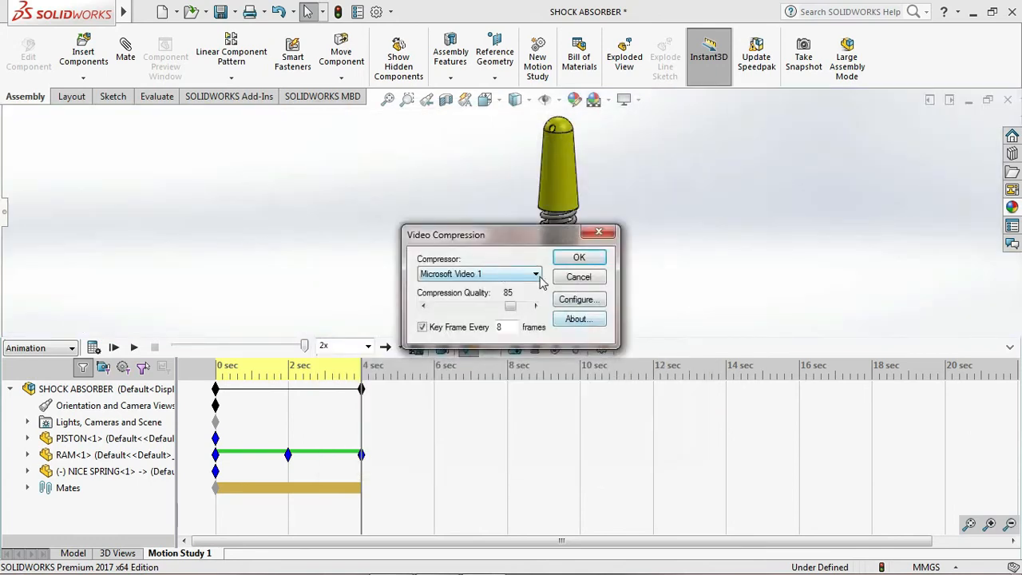
Step: Compress the video with the Intel IYUV codec and finish saving it without recalculating the motion study
click(536, 275)
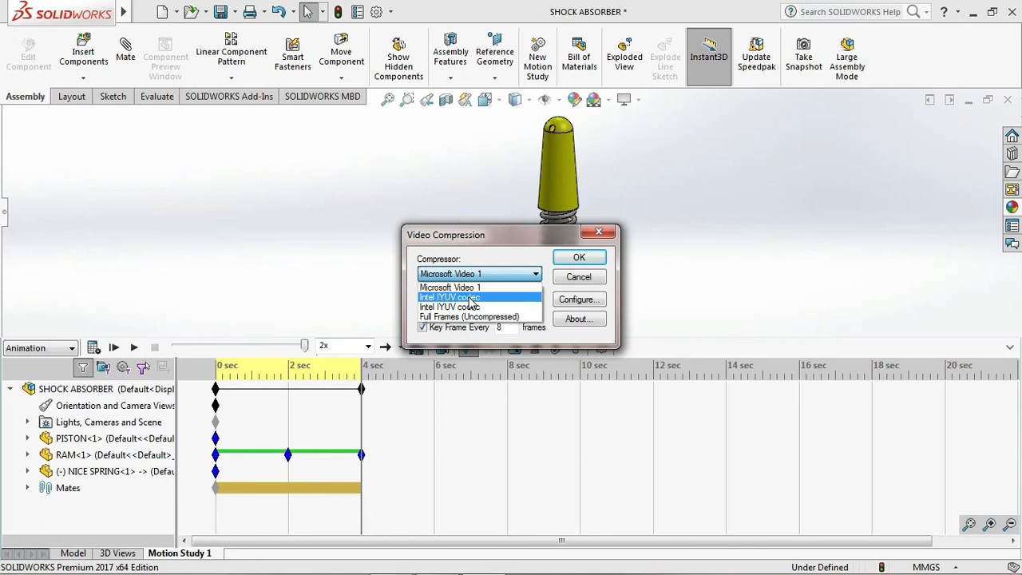
click(471, 298)
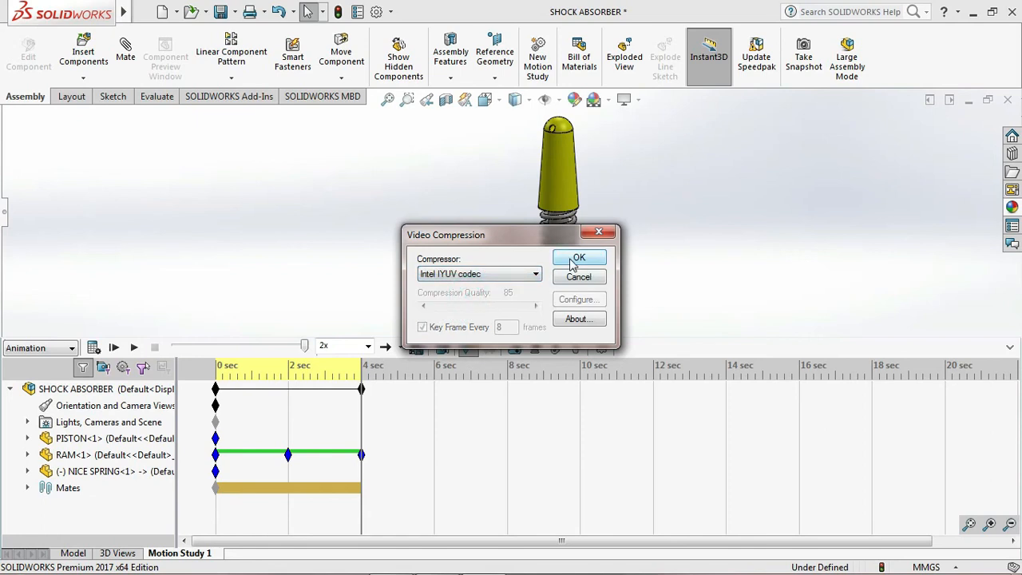
click(572, 264)
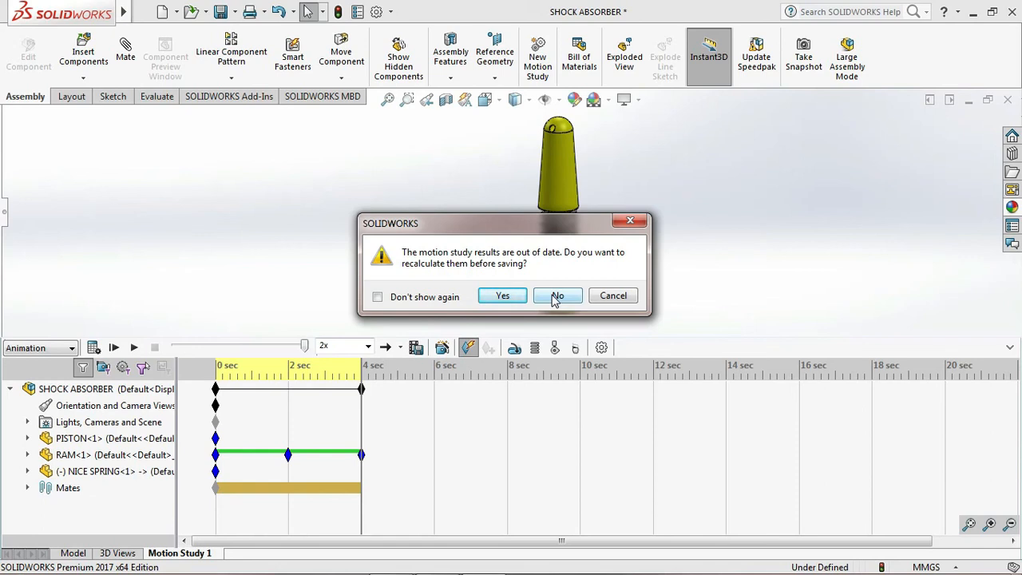
click(557, 296)
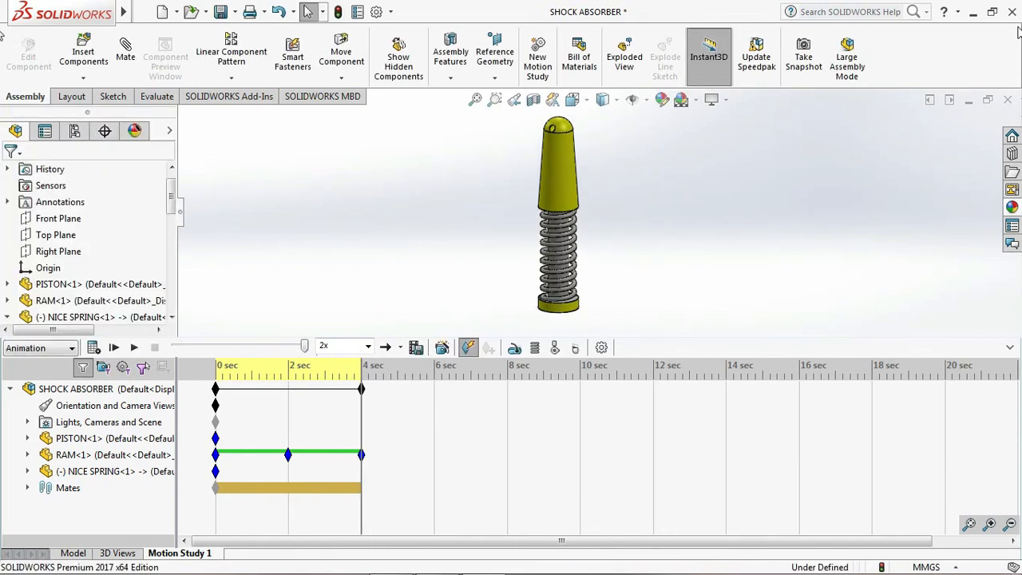
Step: Minimize SOLIDWORKS, open the SPRING FILE folder on the desktop and select the SHOCK ABSORBER11 video clip
click(973, 13)
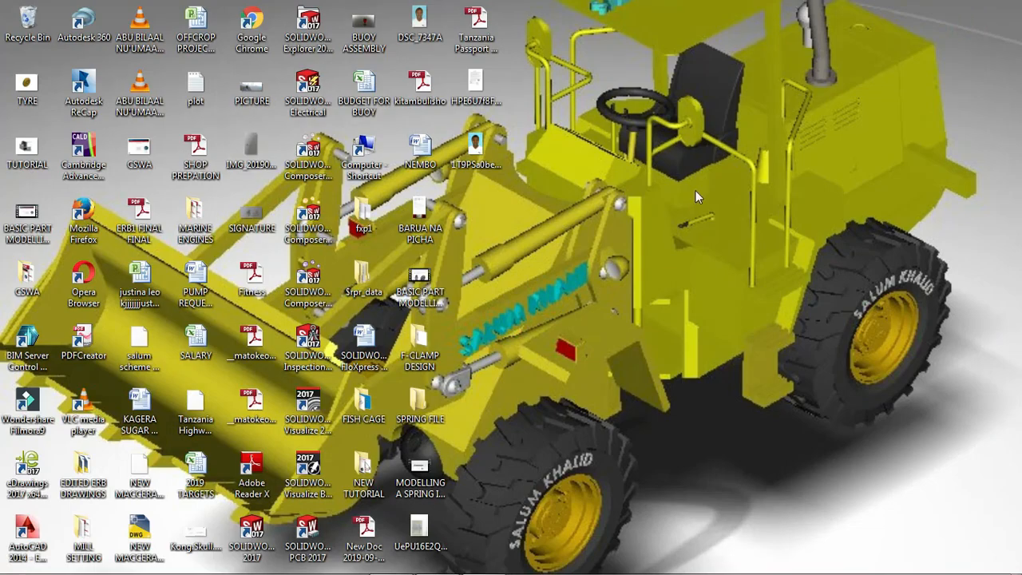
mouse_move(218, 564)
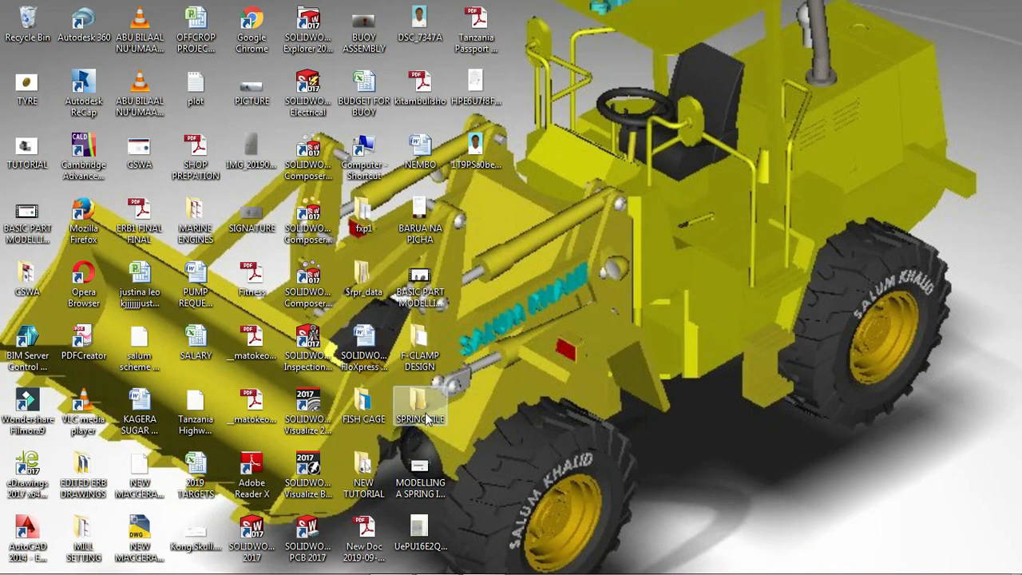
double_click(427, 419)
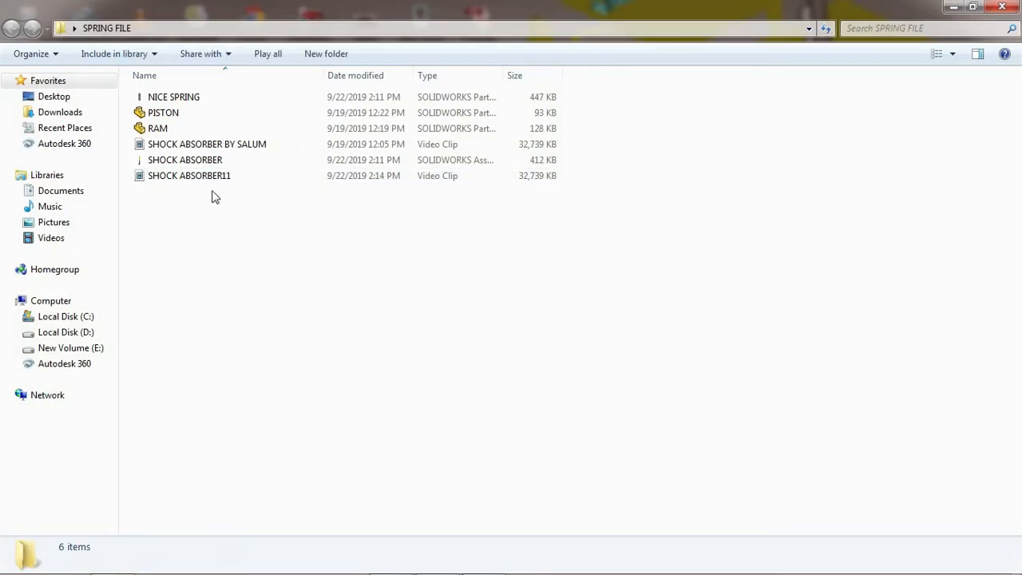
click(186, 181)
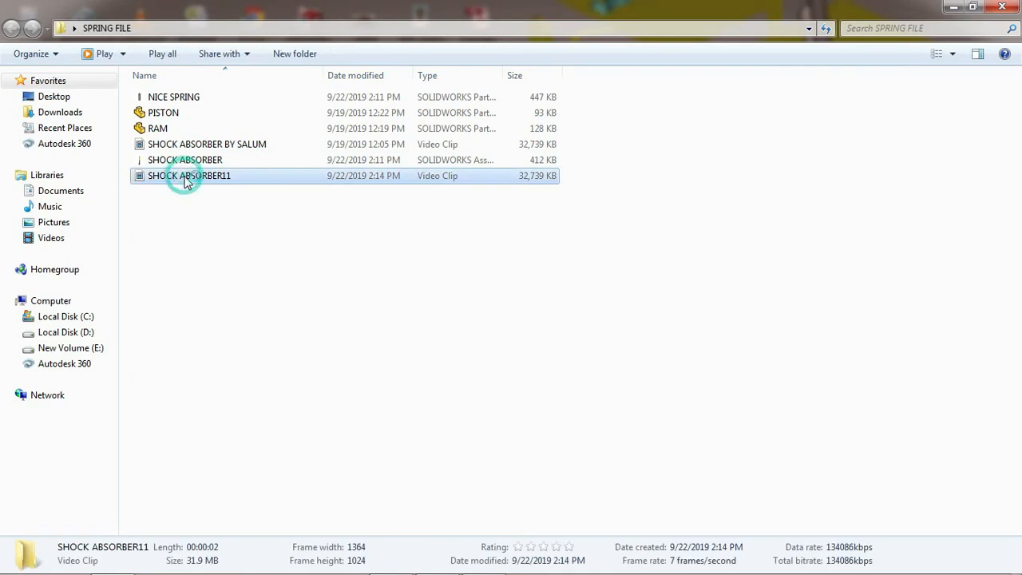